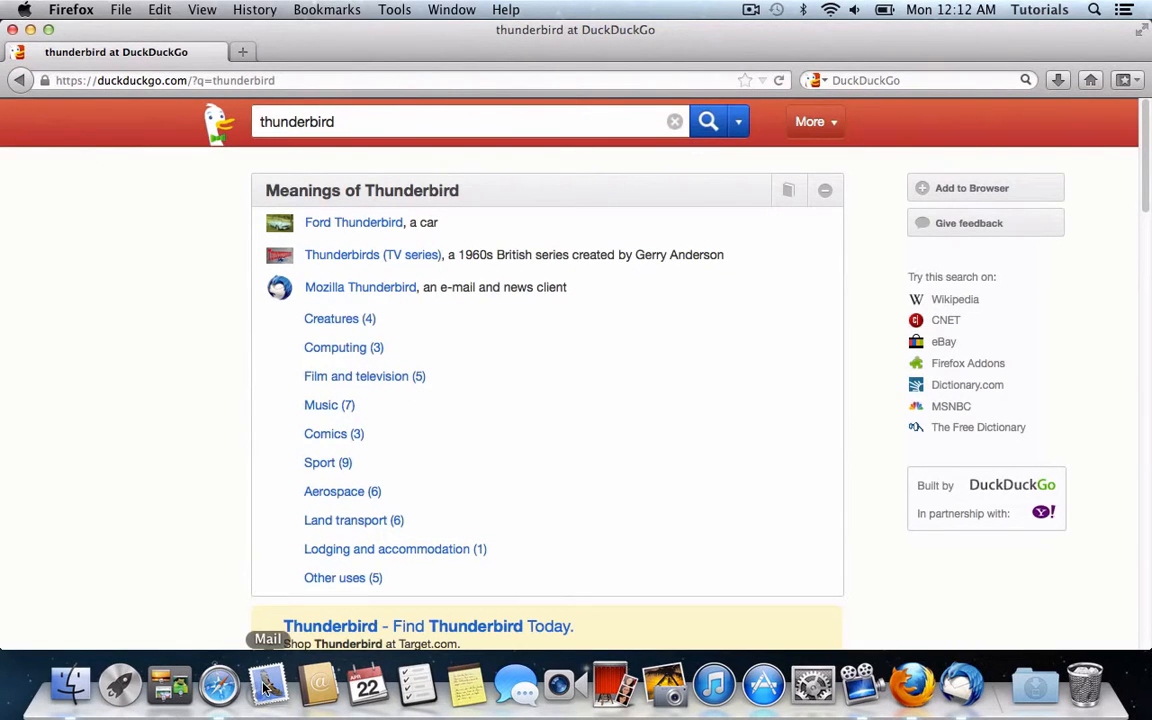
Step: Open Mozilla's Thunderbird page from the search results and save the Thunderbird 17.0.5 disk image
scroll(321, 507, down, 10)
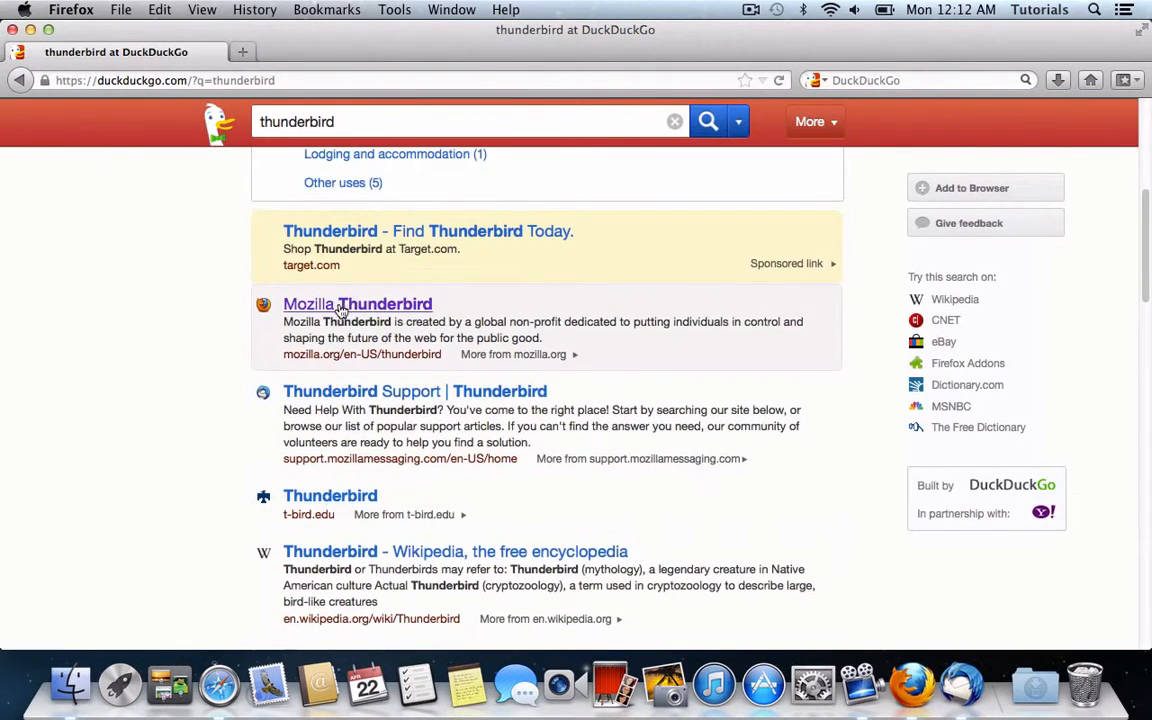
click(334, 305)
click(309, 443)
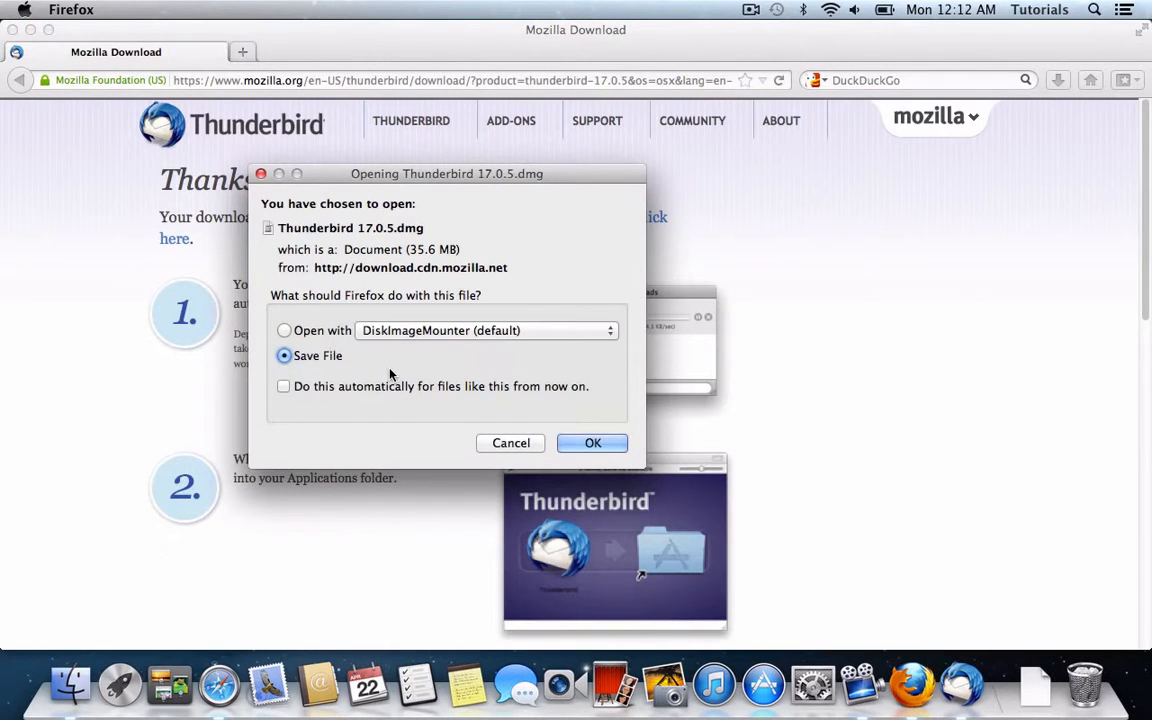
key(Return)
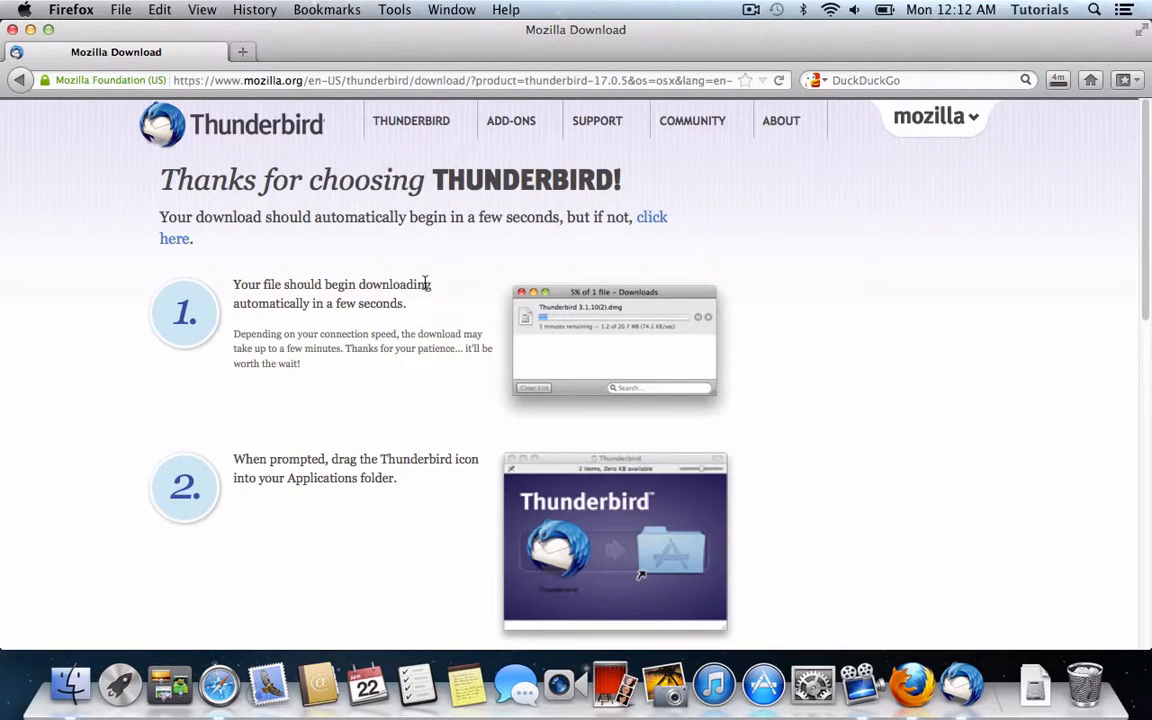
Step: Search the web for 'gpg tools' in a new tab and open the GPGTools homepage
key(super+t)
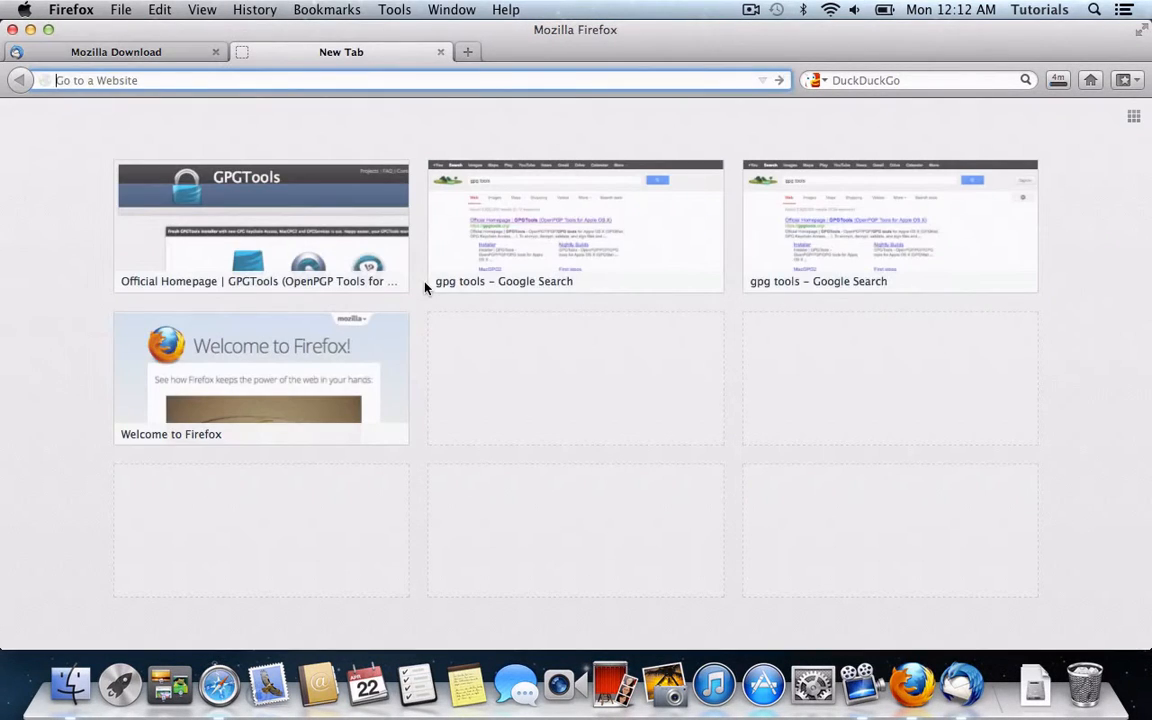
key(super+k)
text(gpg tools)
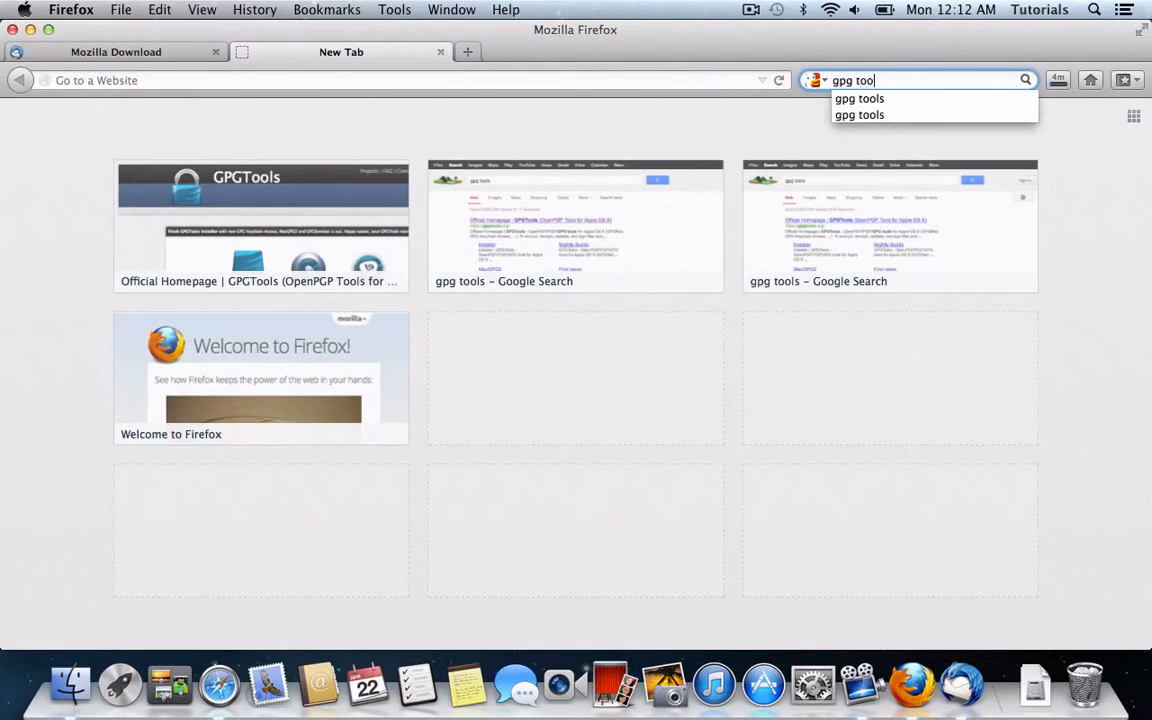
key(Return)
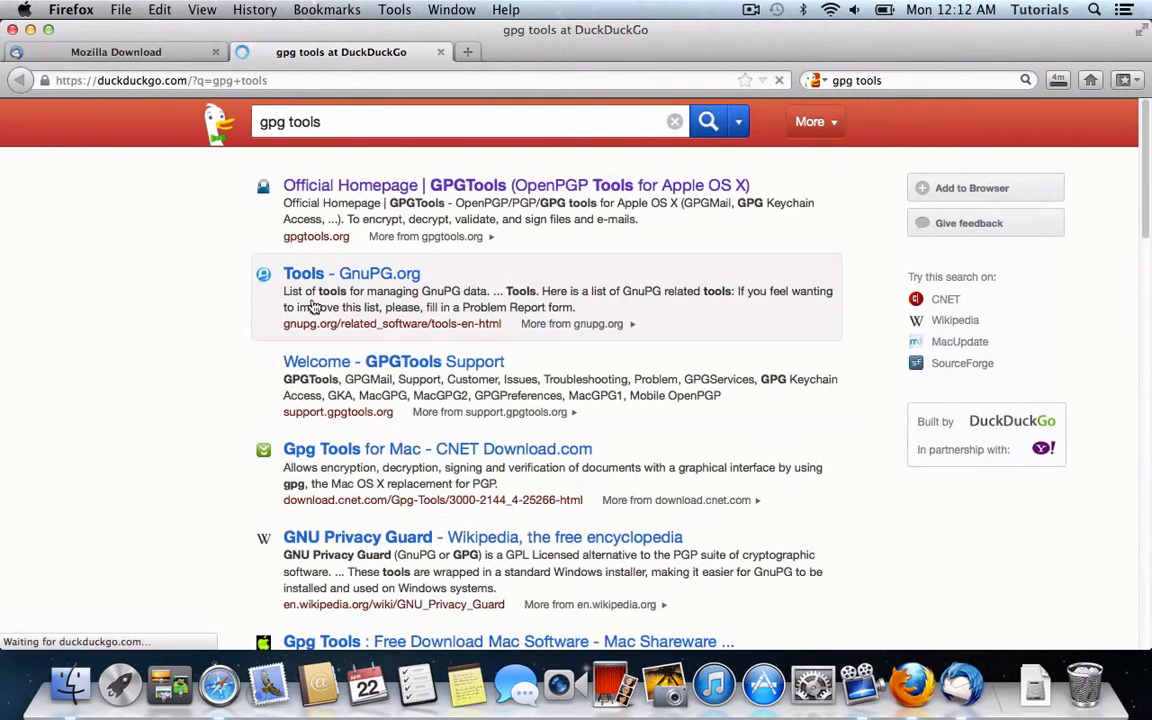
click(345, 185)
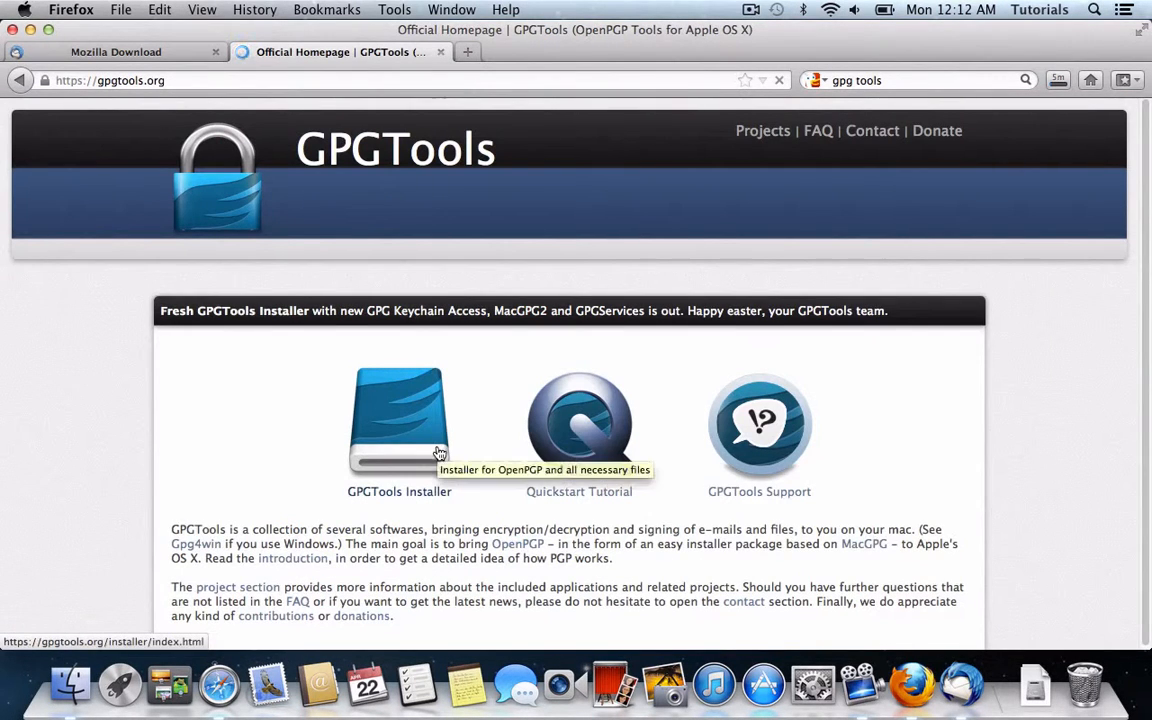
Step: Save the GPGTools-20130330.dmg installer from the GPGTools Installer page
click(437, 488)
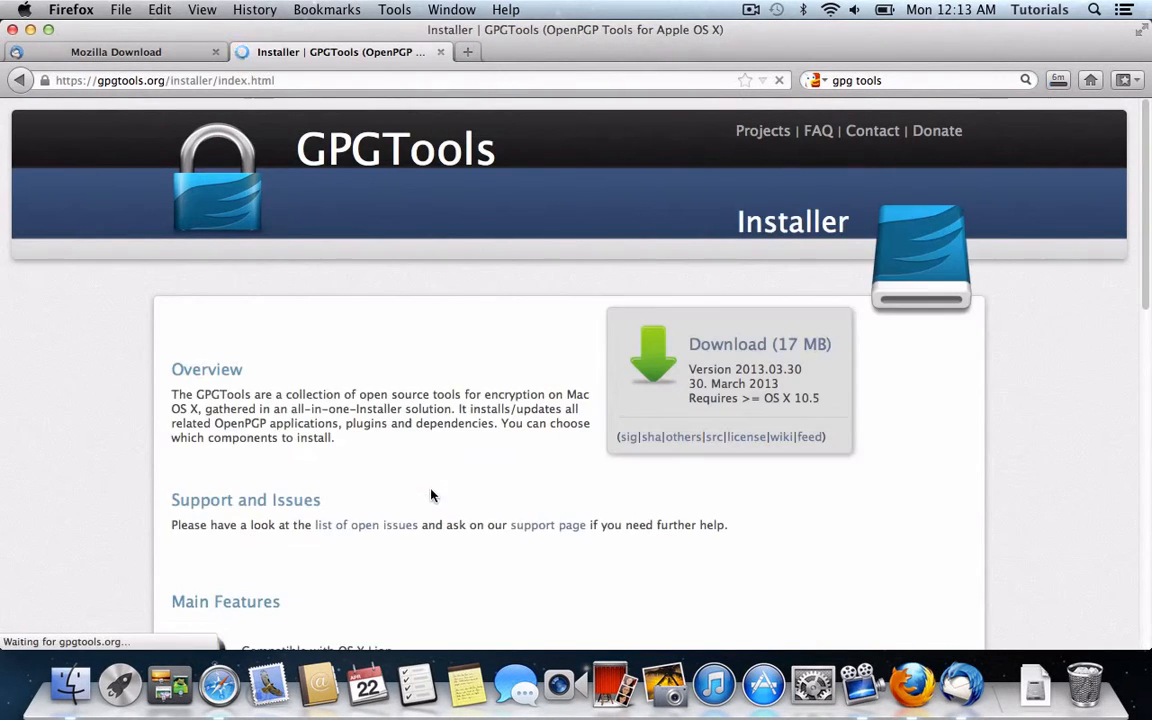
click(805, 348)
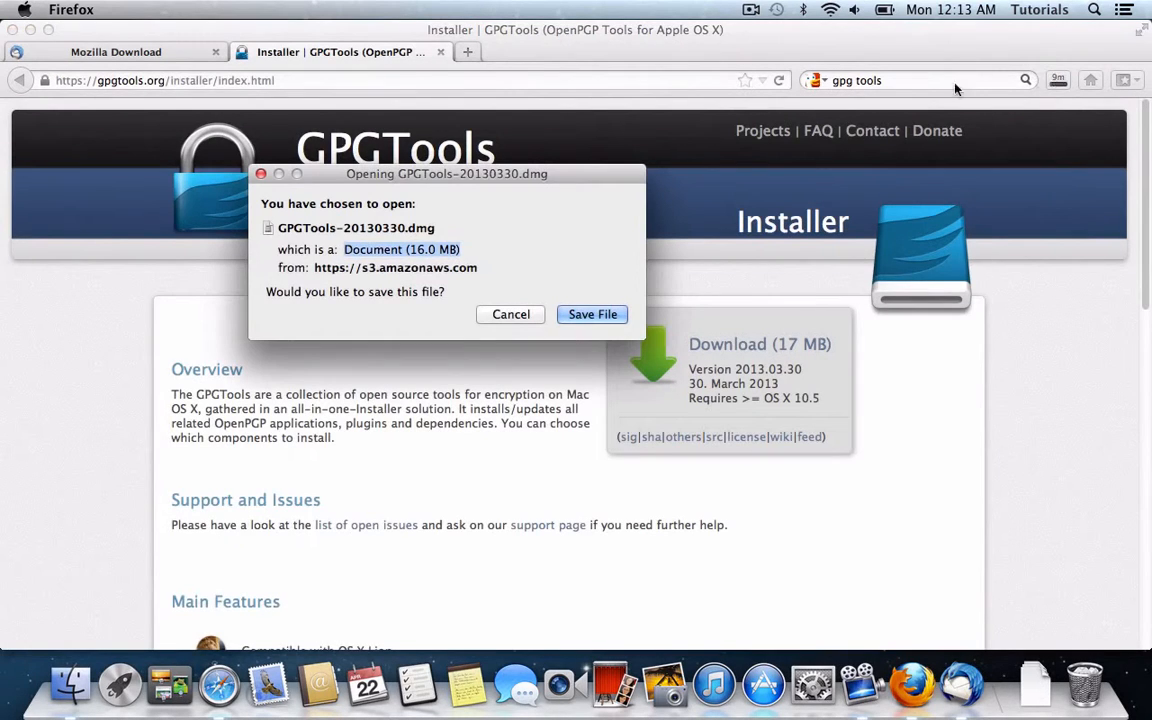
click(593, 315)
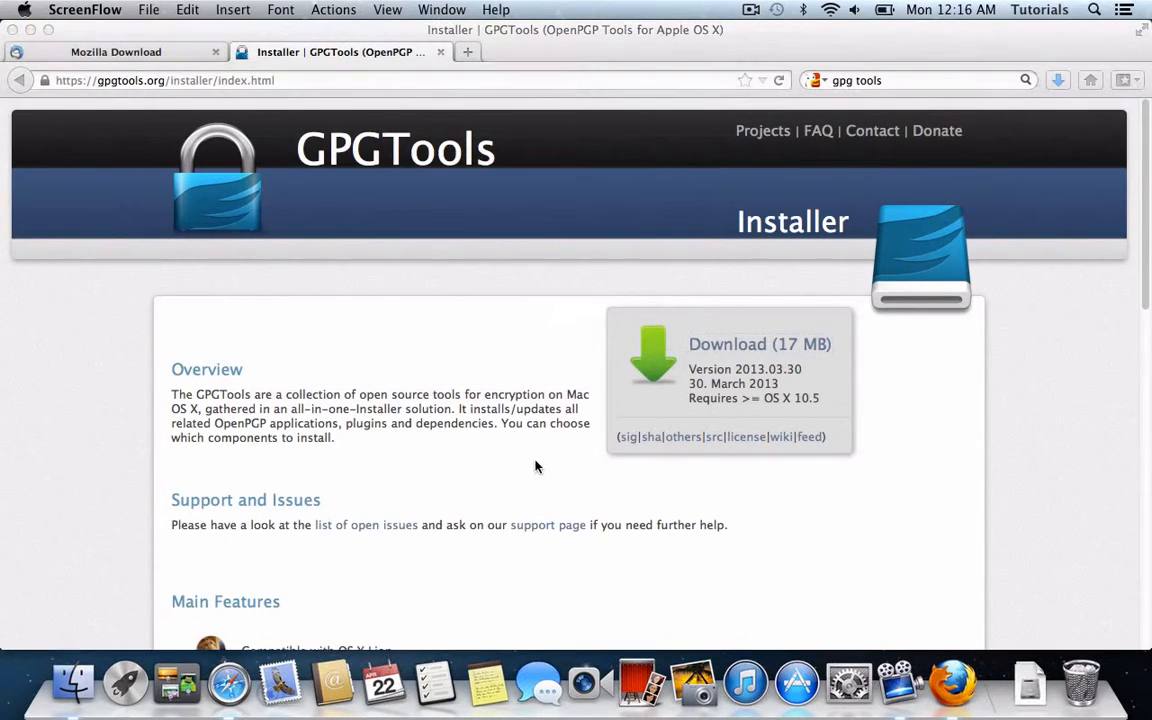
Step: Open the Thunderbird disk image from Downloads and copy Thunderbird into Applications
click(100, 650)
click(292, 395)
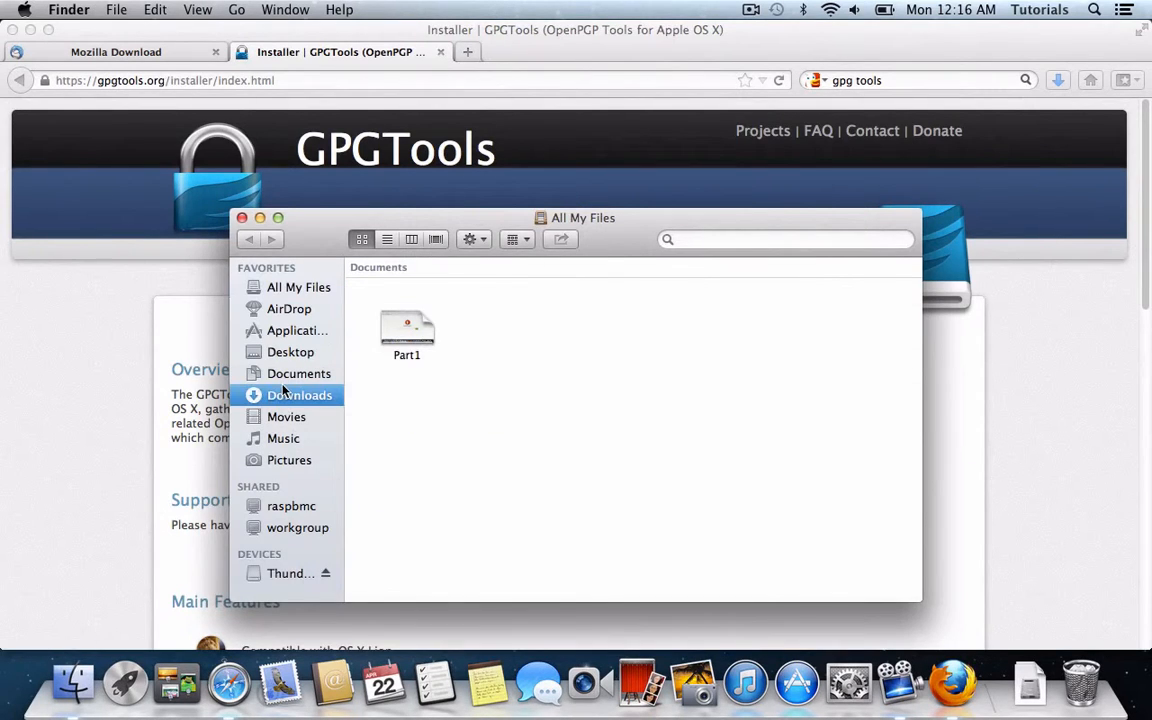
click(452, 283)
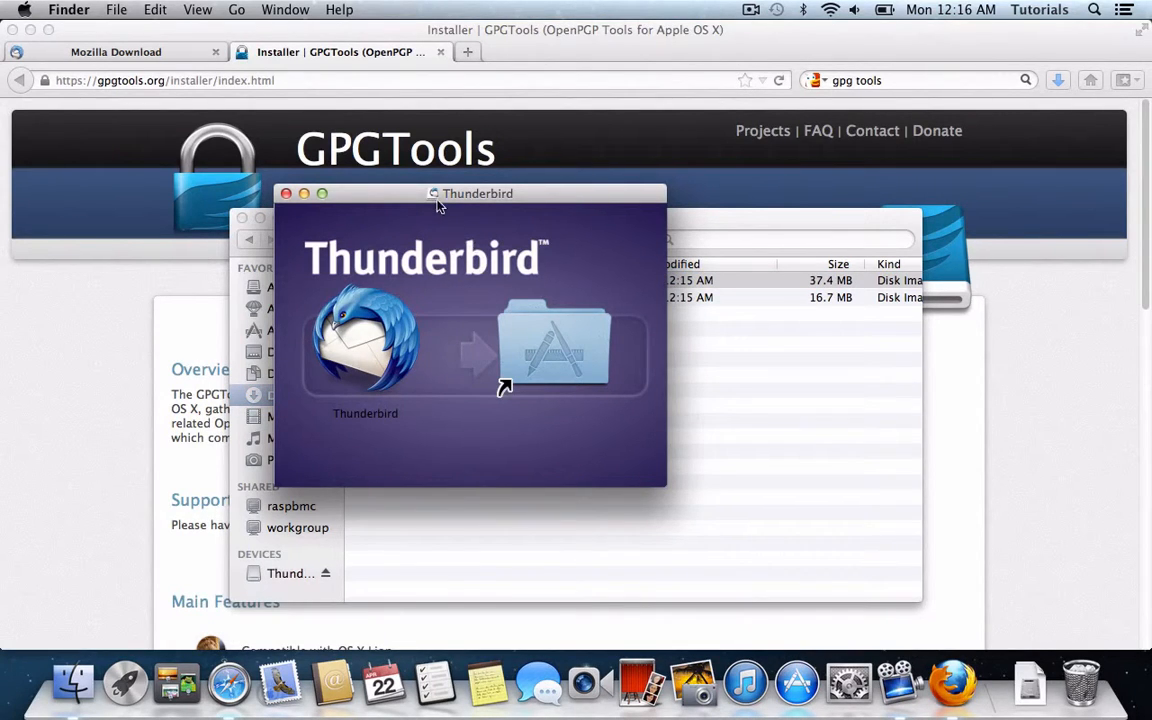
drag(433, 193, 768, 200)
drag(554, 351, 742, 378)
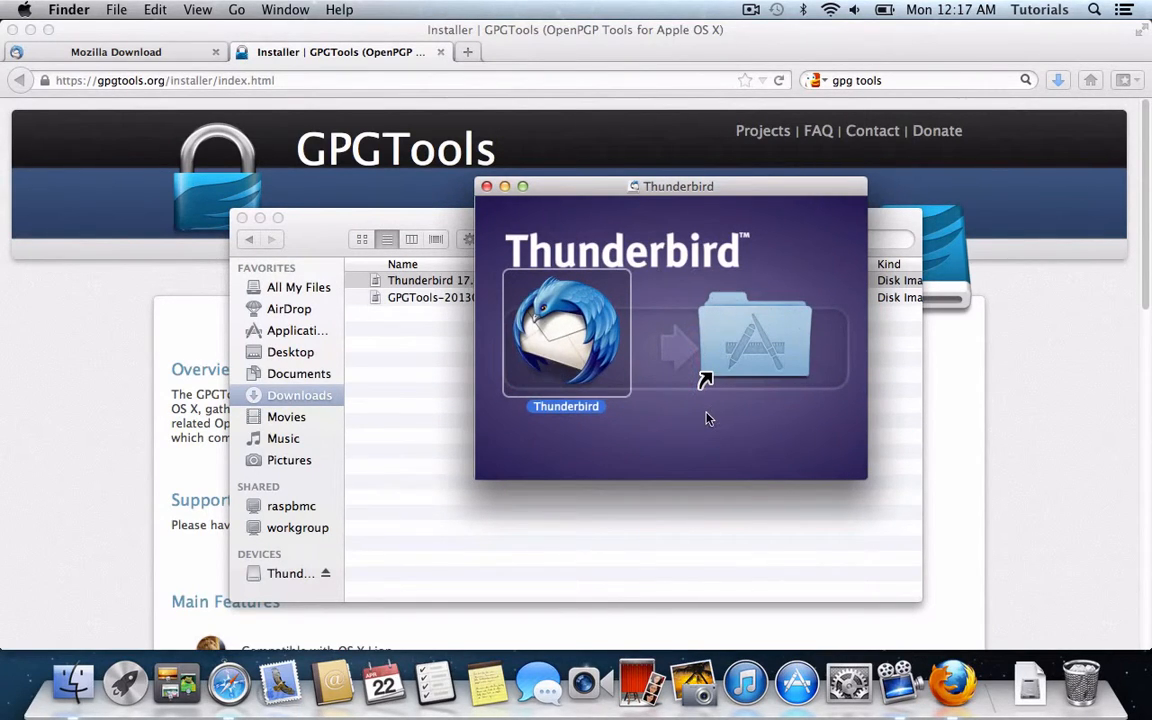
Step: Launch the newly installed Thunderbird from the Applications folder
double_click(730, 327)
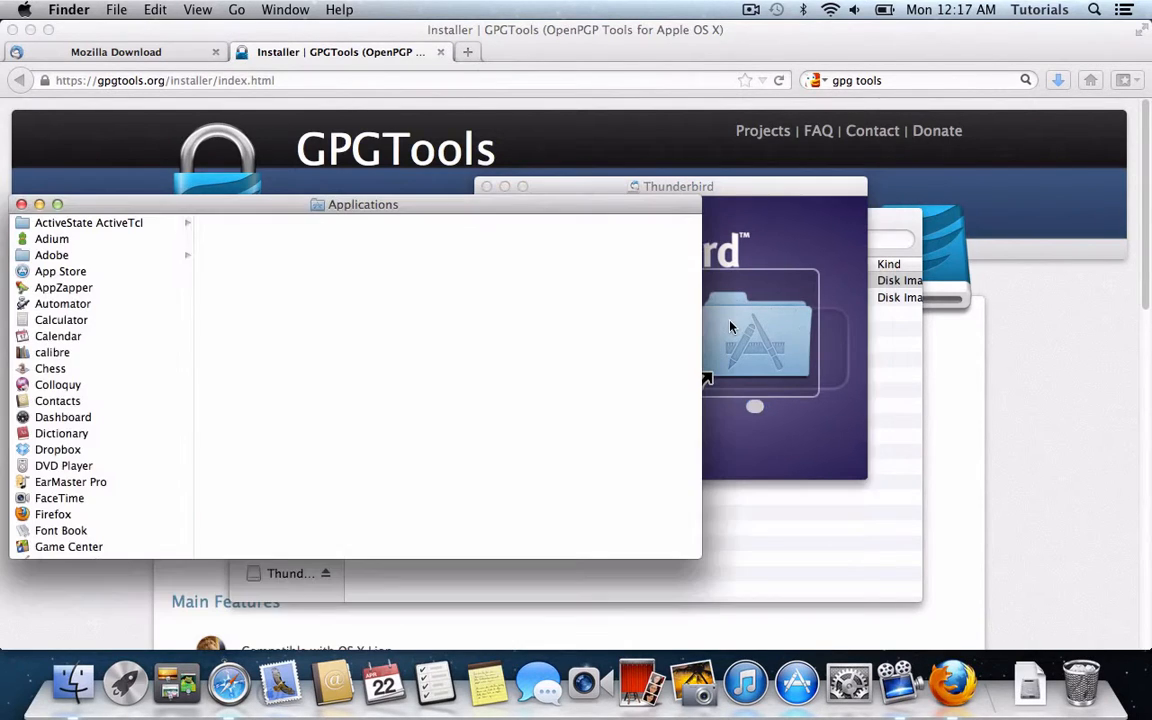
scroll(85, 314, down, 1)
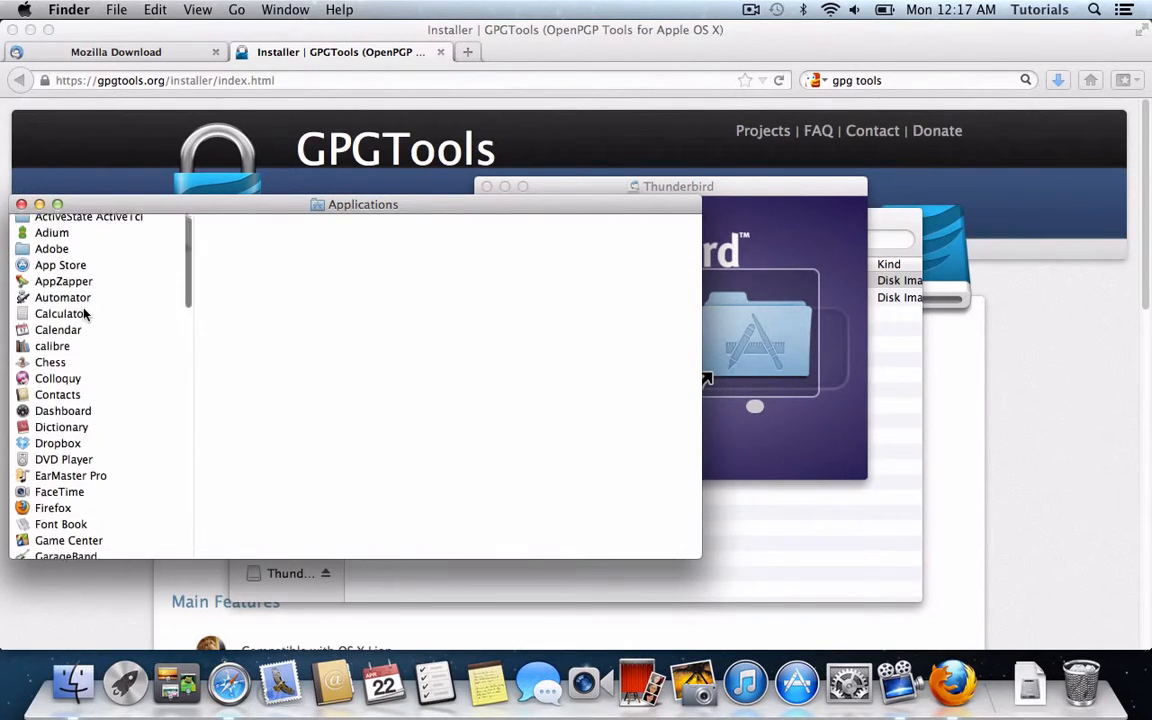
scroll(84, 314, down, 10)
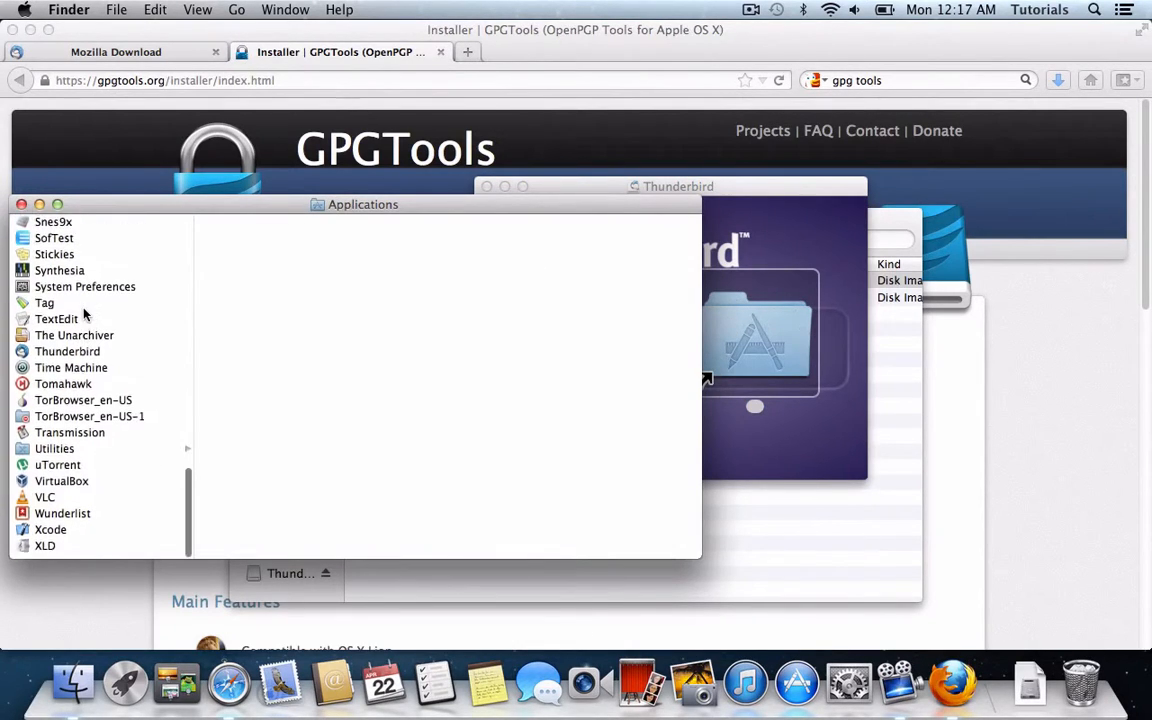
double_click(78, 360)
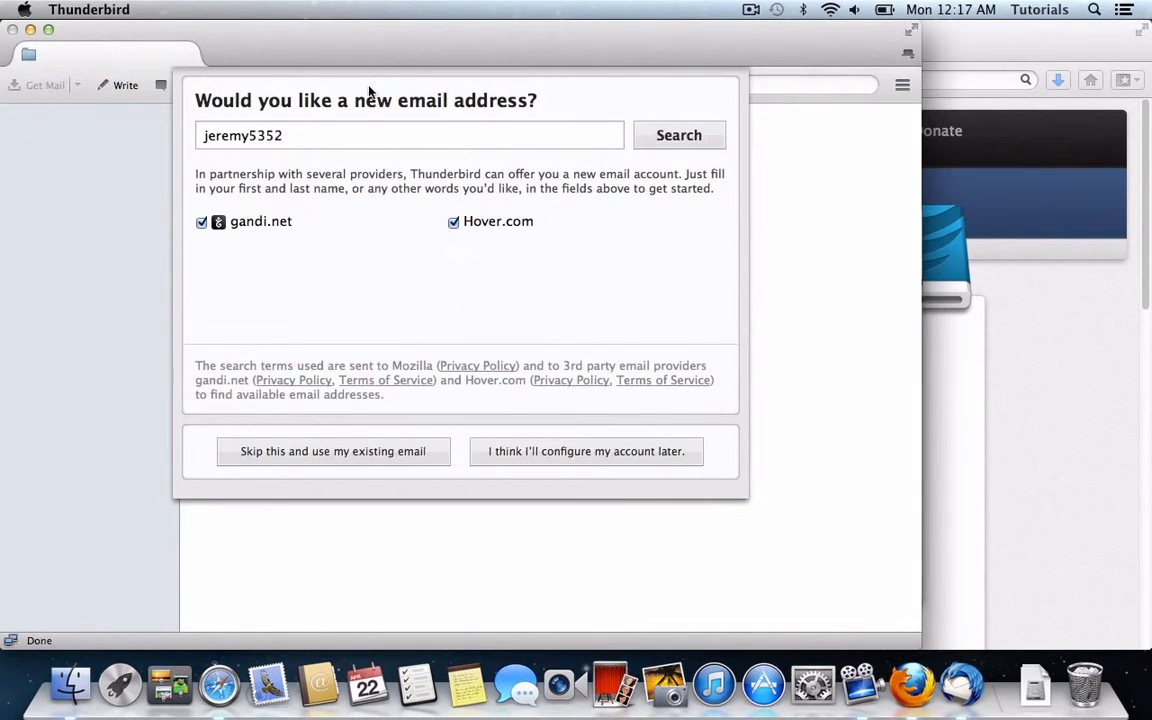
Step: Clear the suggested name and choose to use an existing email address instead
double_click(360, 123)
key(BackSpace)
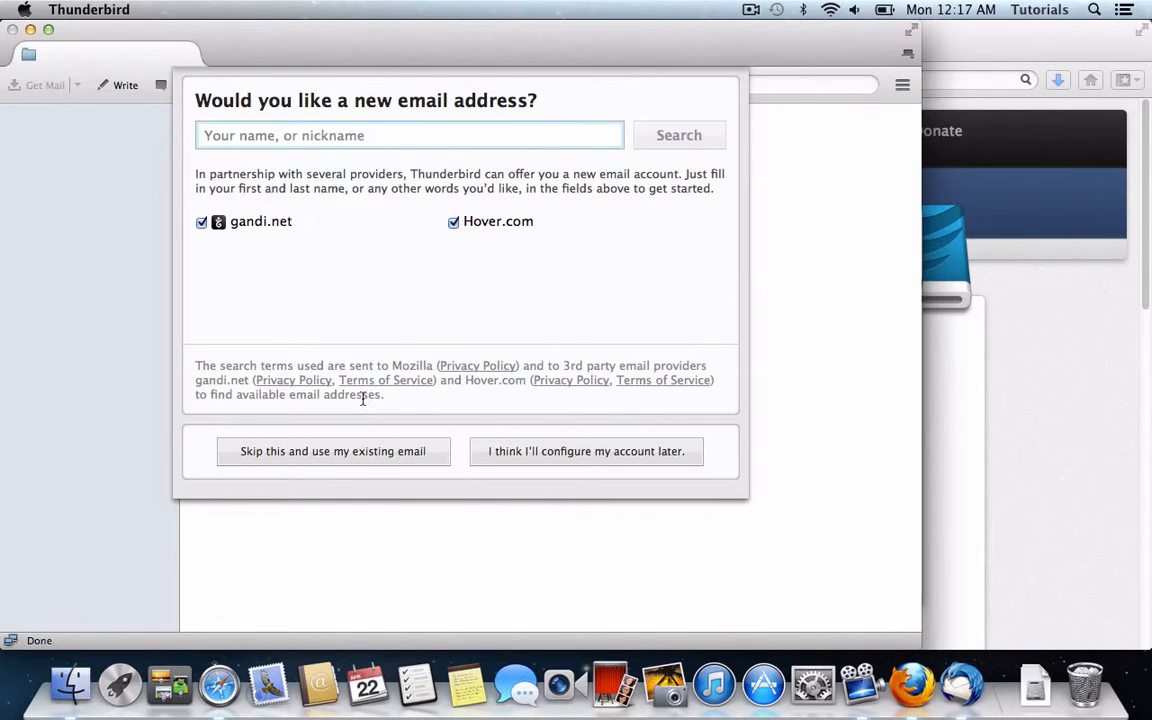
click(366, 455)
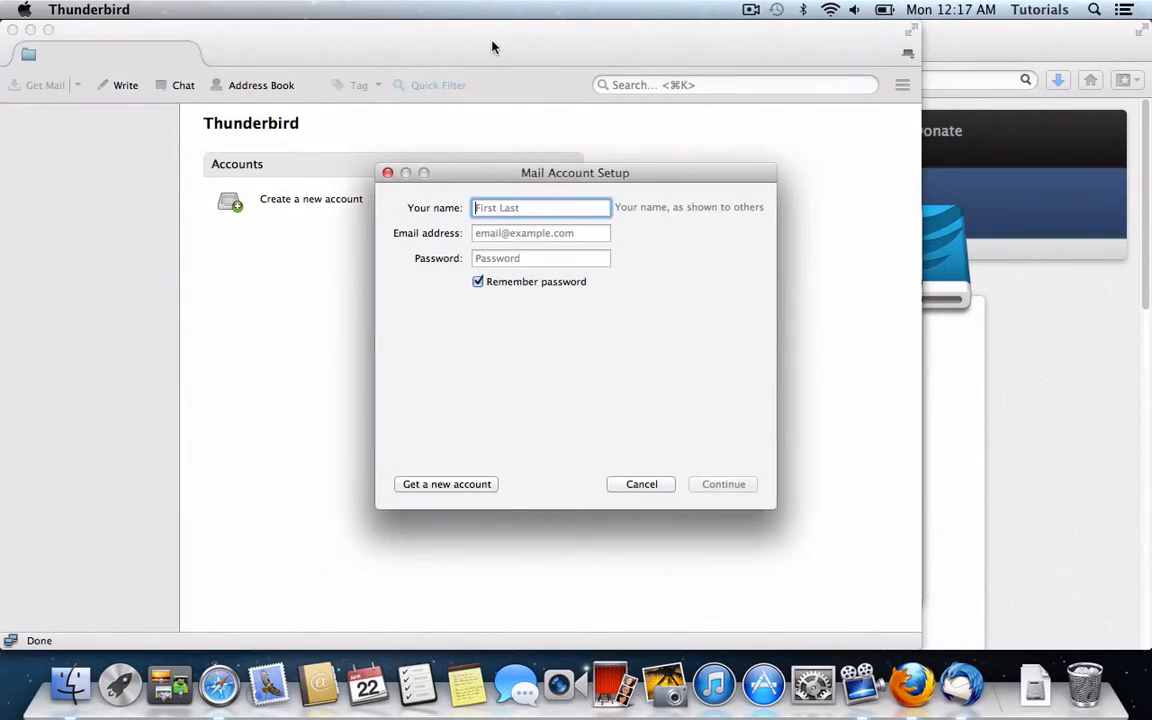
Step: Enter the user's name, Gmail address and password, and accept the found IMAP configuration
key(Tab)
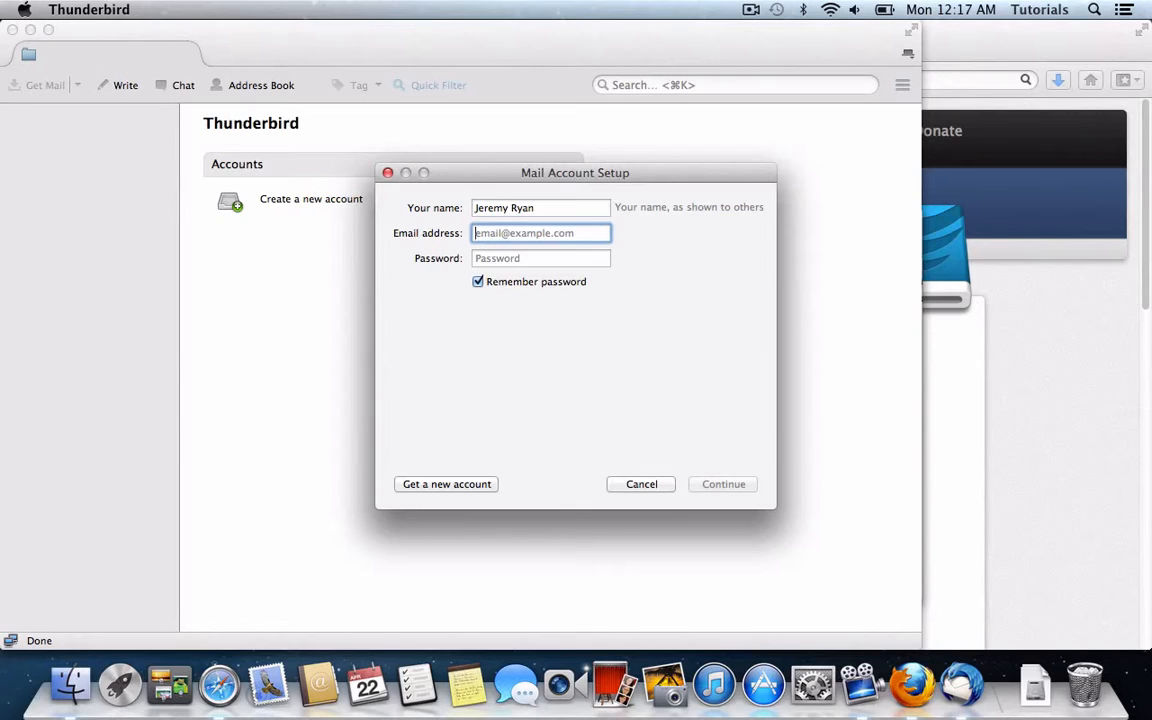
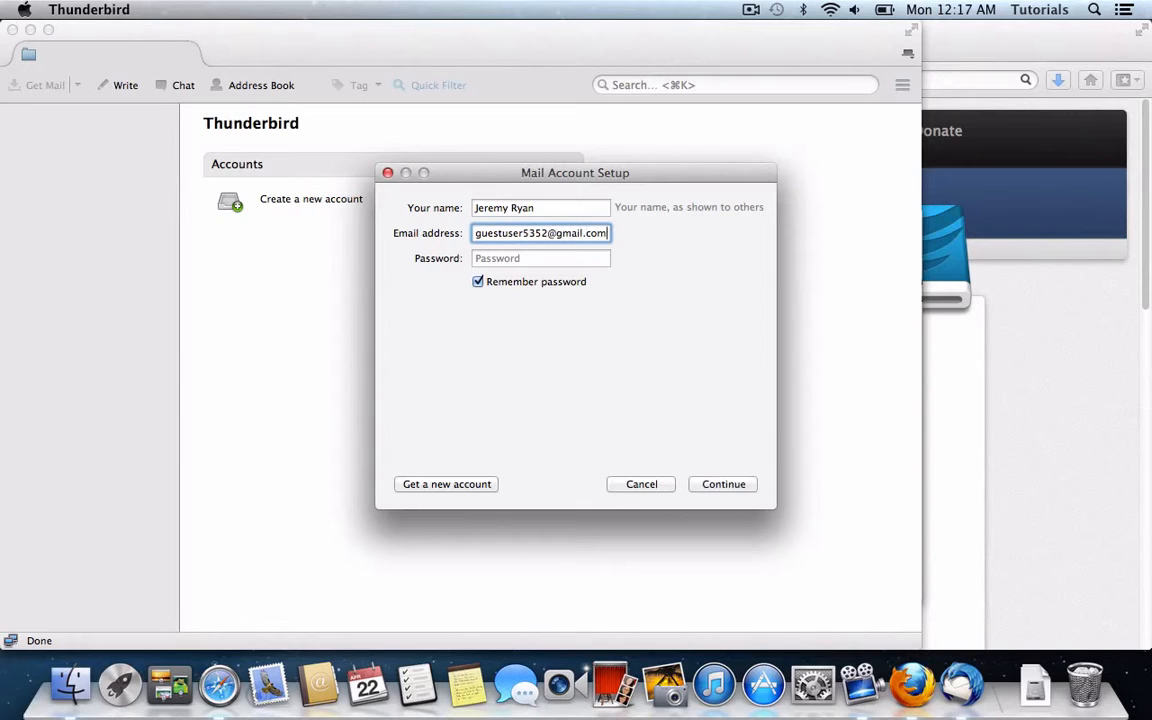
key(Tab)
text(•••••)
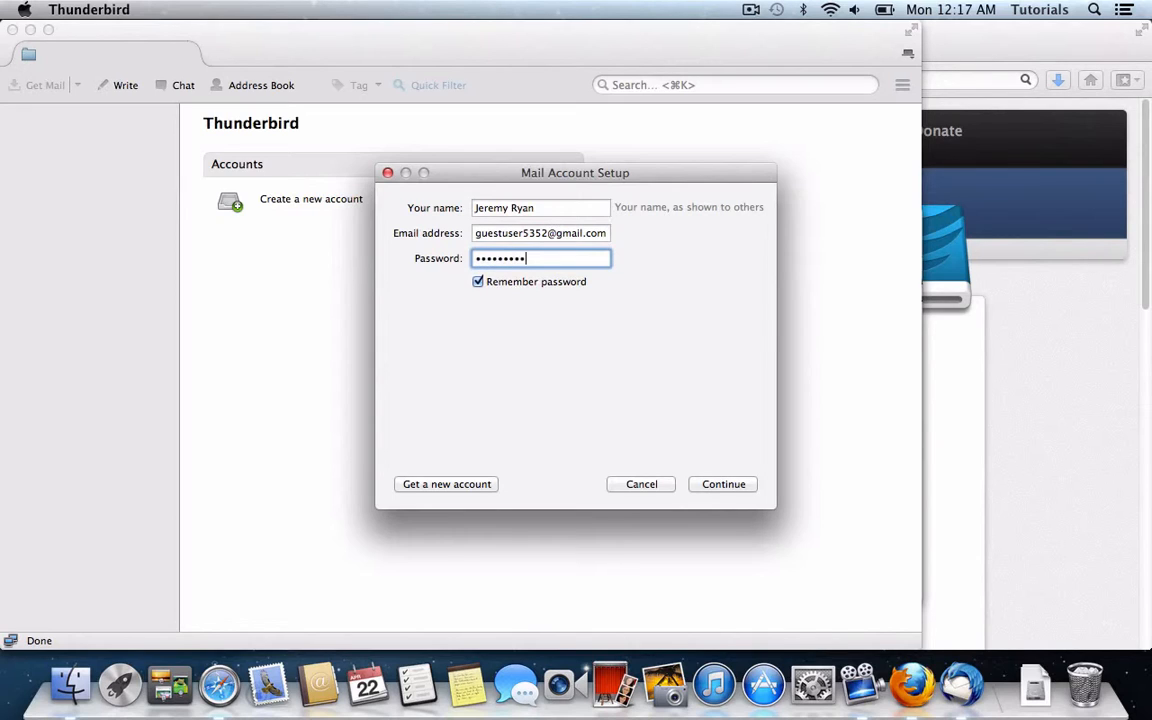
key(BackSpace)
key(BackSpace)
key(BackSpace)
key(BackSpace)
key(BackSpace)
key(BackSpace)
key(BackSpace)
key(Return)
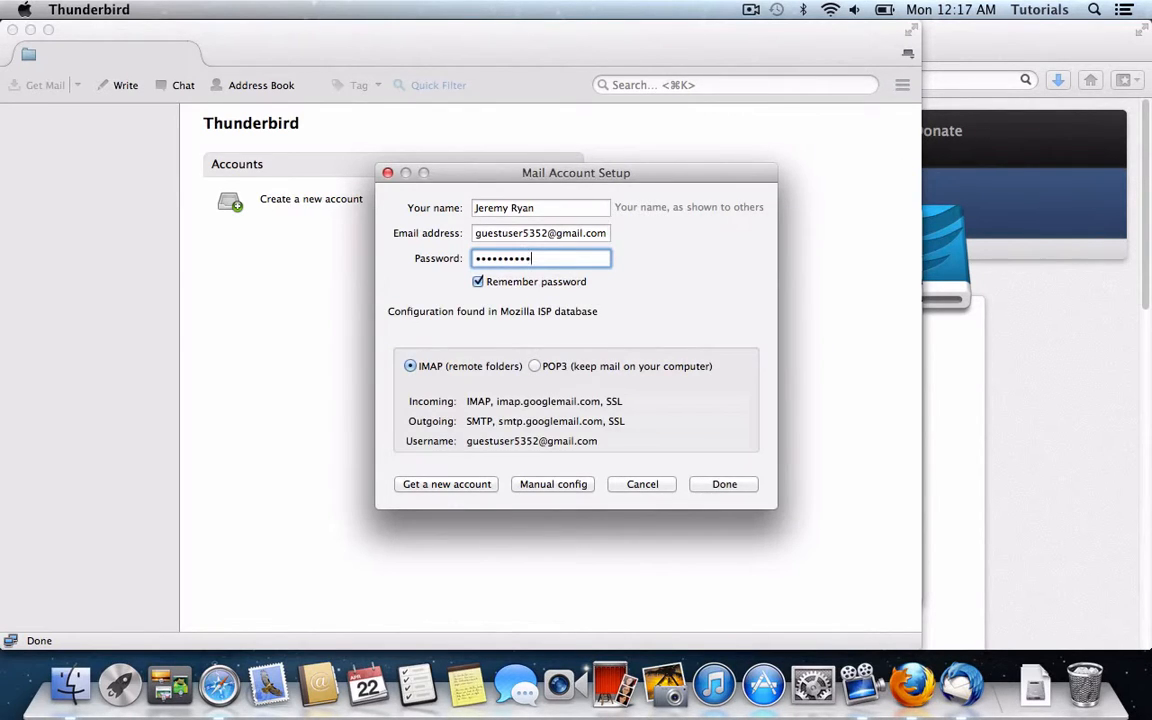
click(722, 484)
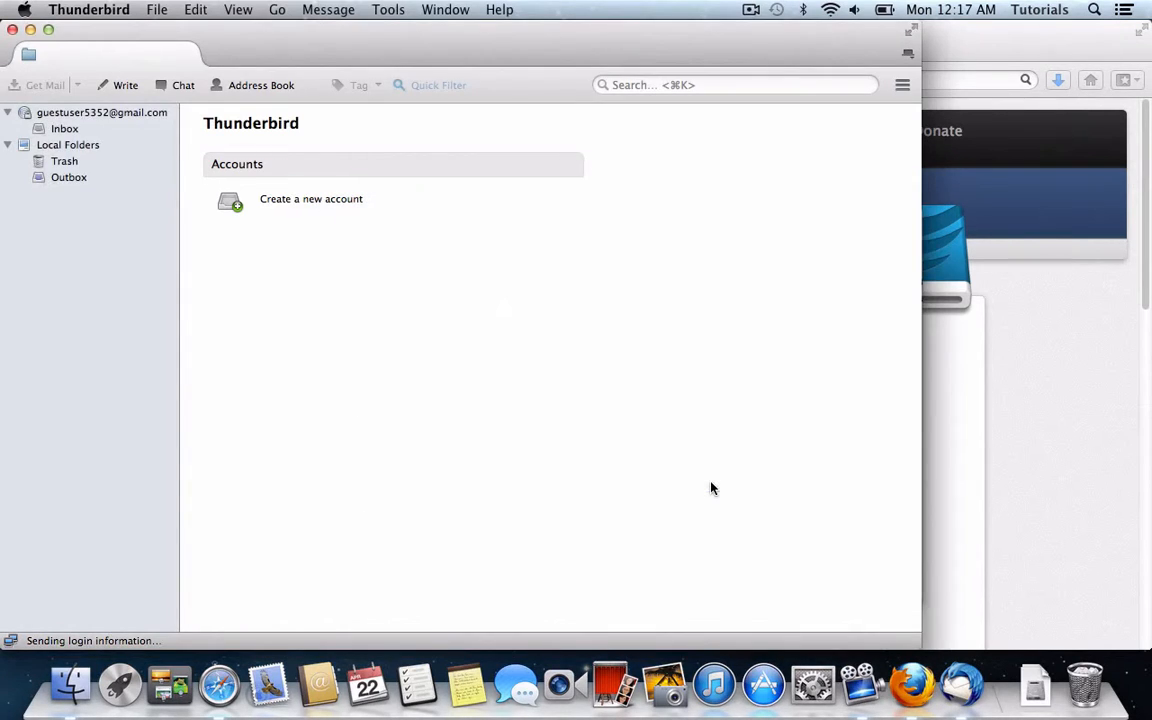
Step: Open the new Gmail account's Inbox from the folder pane
click(69, 110)
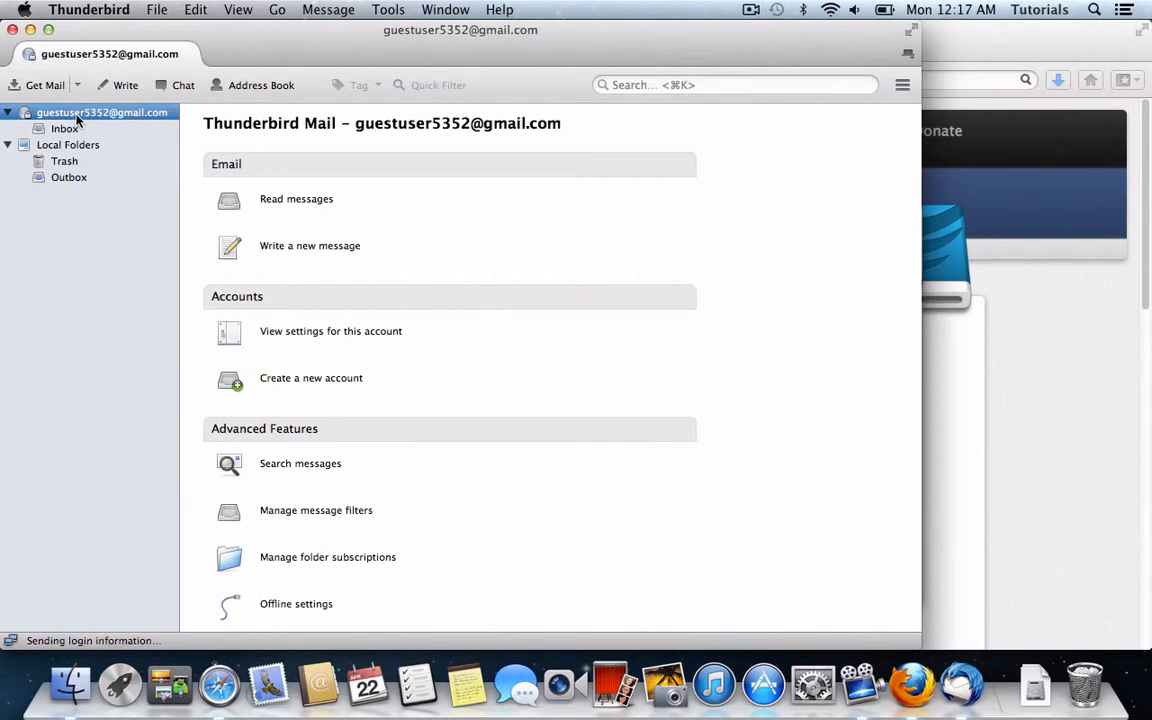
click(62, 127)
click(69, 112)
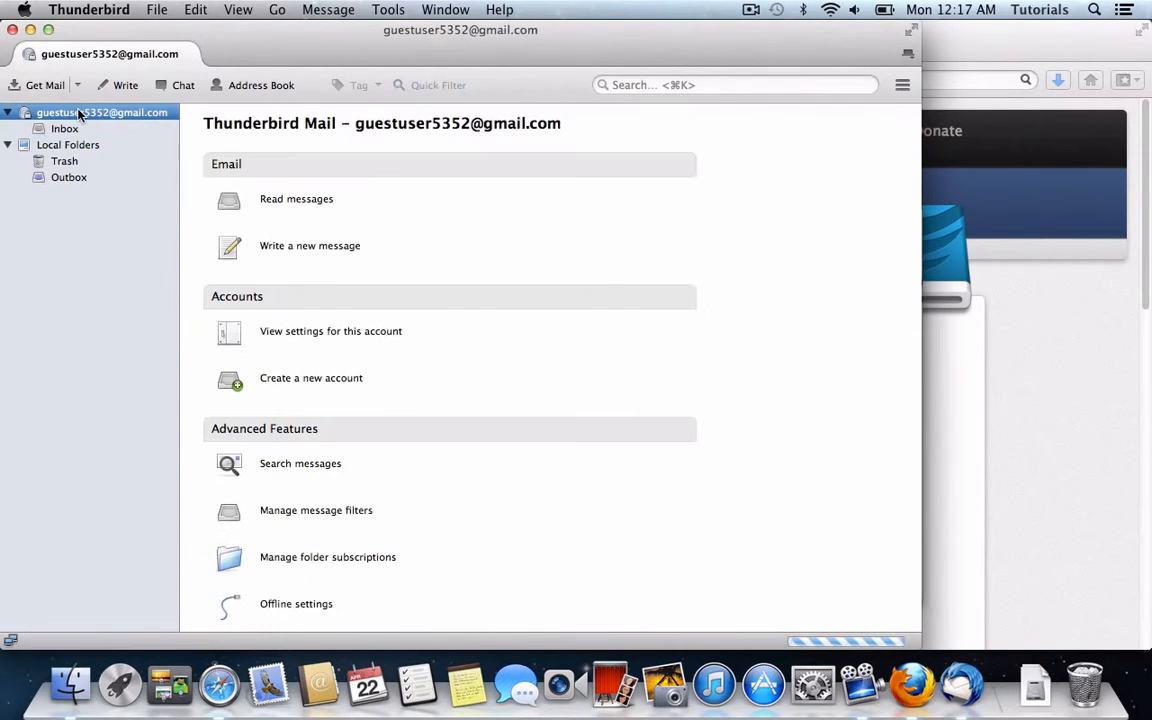
click(57, 127)
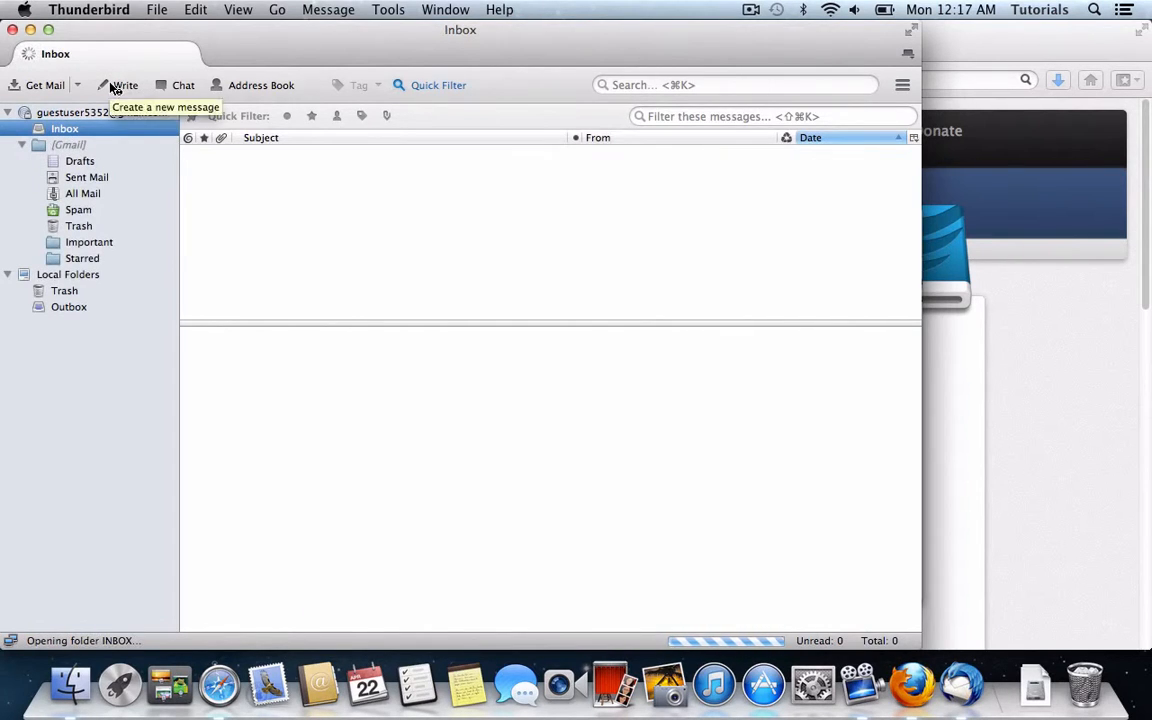
click(116, 87)
Step: Send a message with subject 'test' and body 'test' to the account's own address, allowing contacts access
text(g)
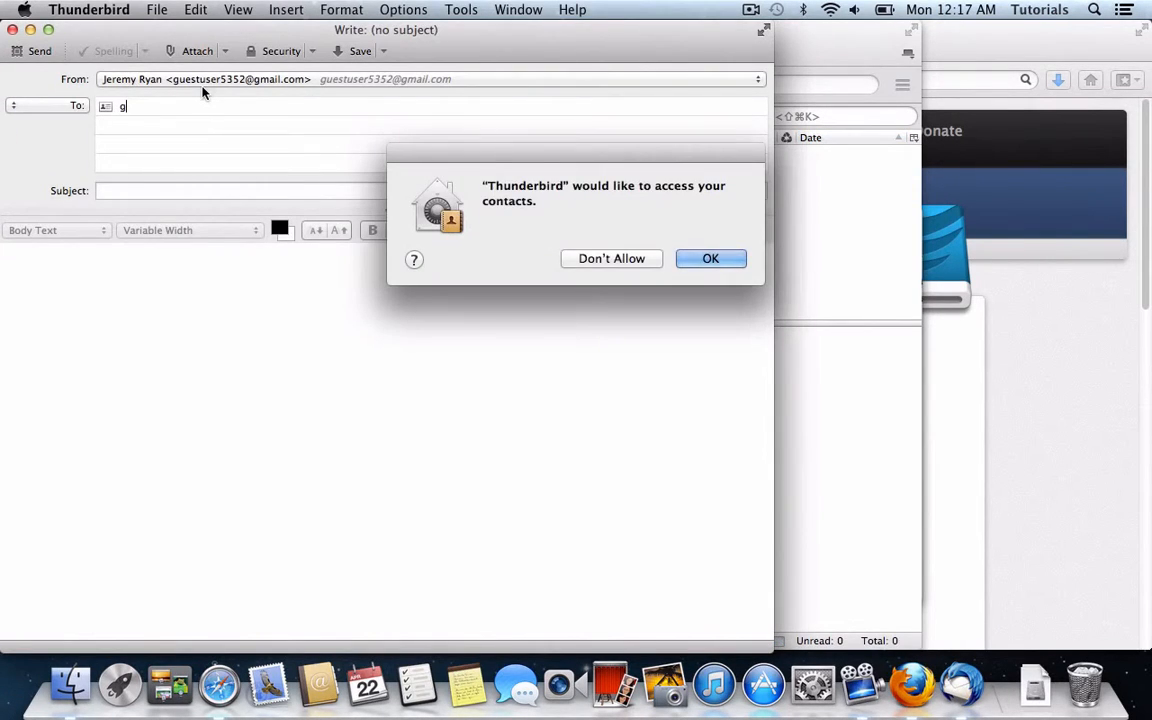
click(692, 256)
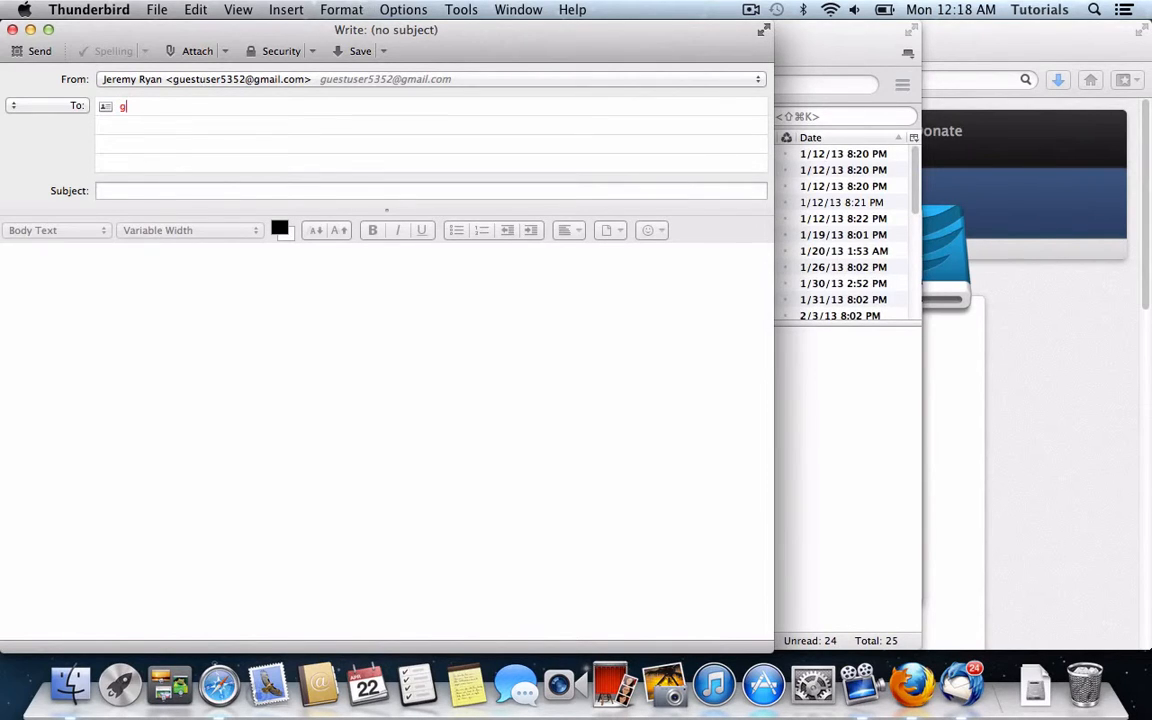
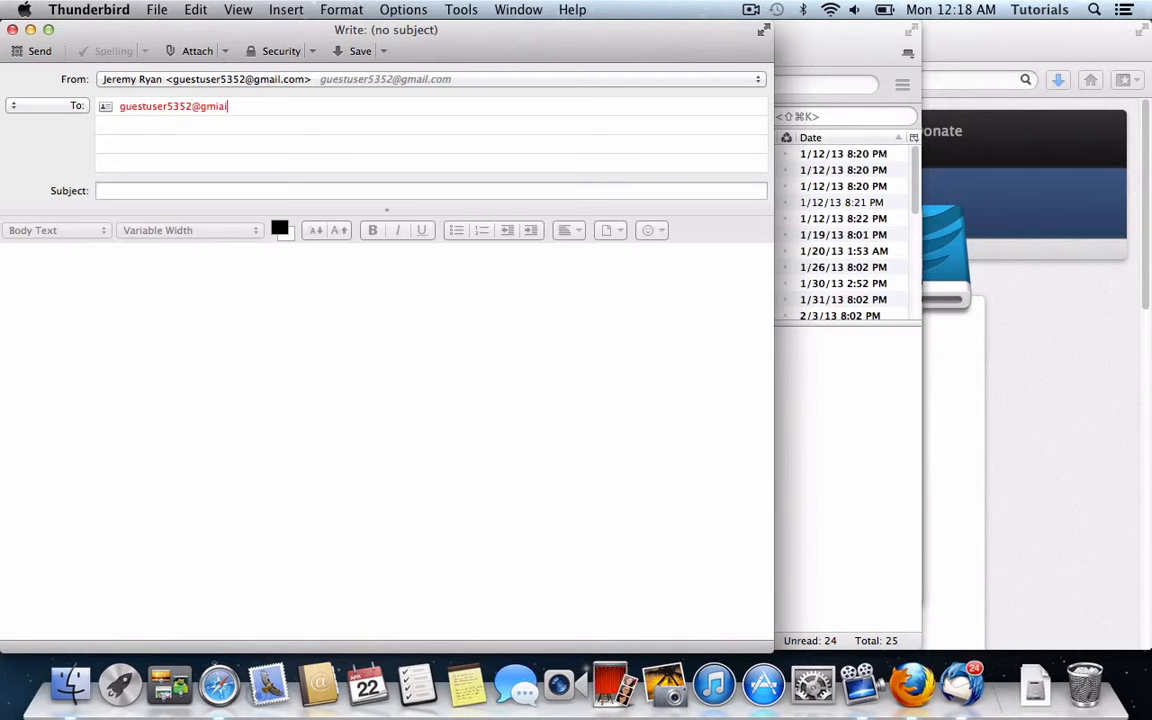
key(Tab)
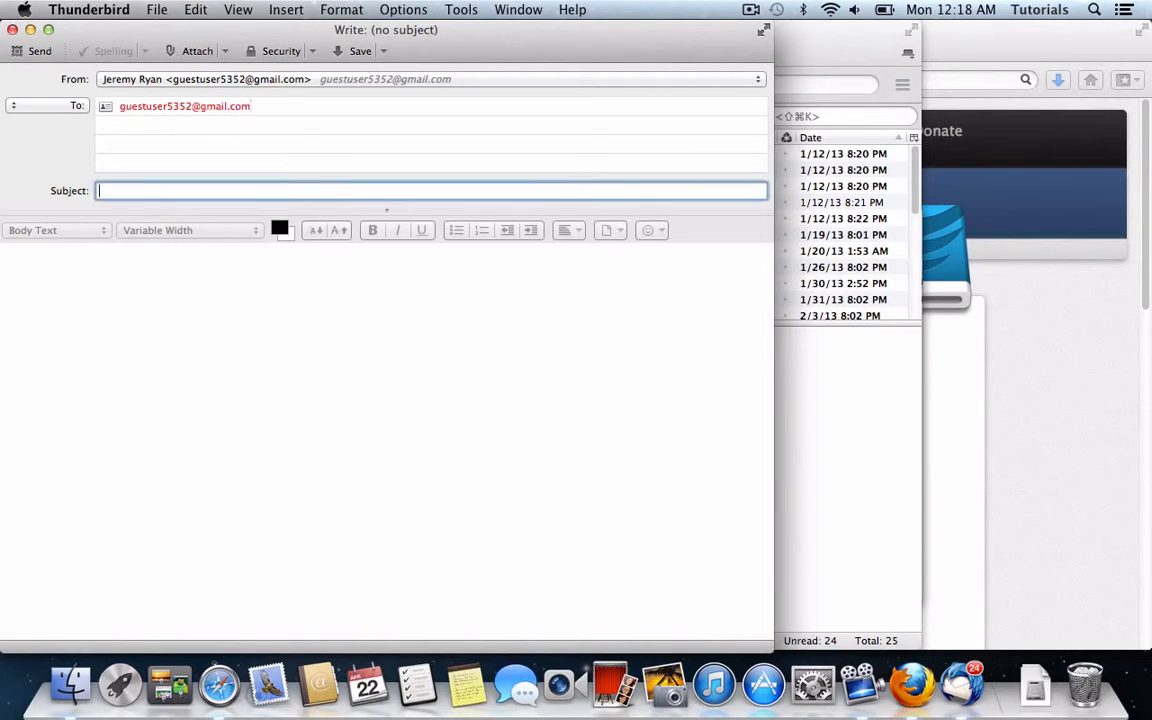
text(test)
key(Tab)
text(test)
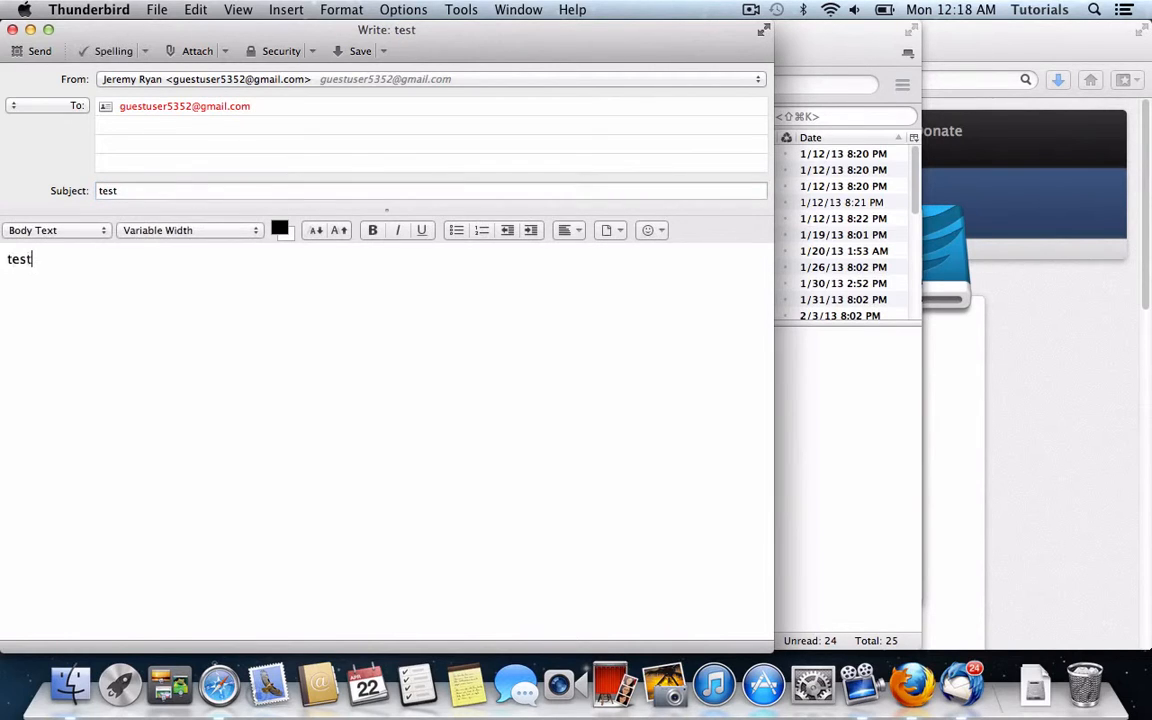
click(34, 50)
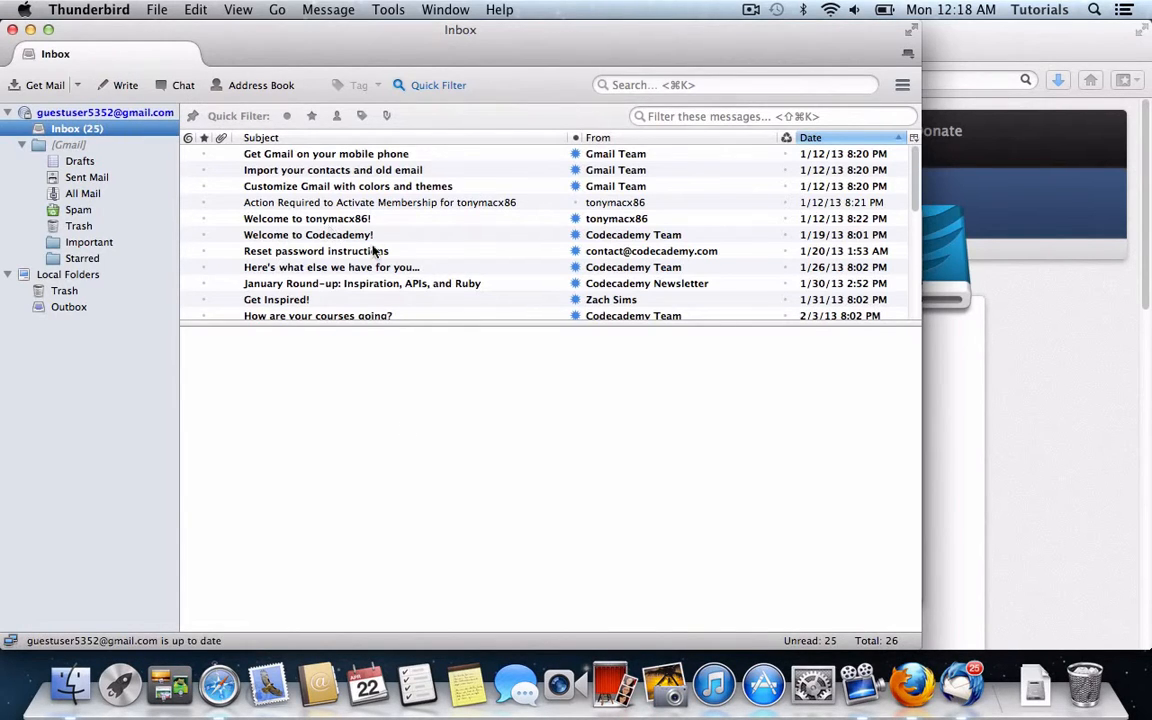
Step: Open the received test message, then move all 26 Inbox messages to the Trash
click(362, 170)
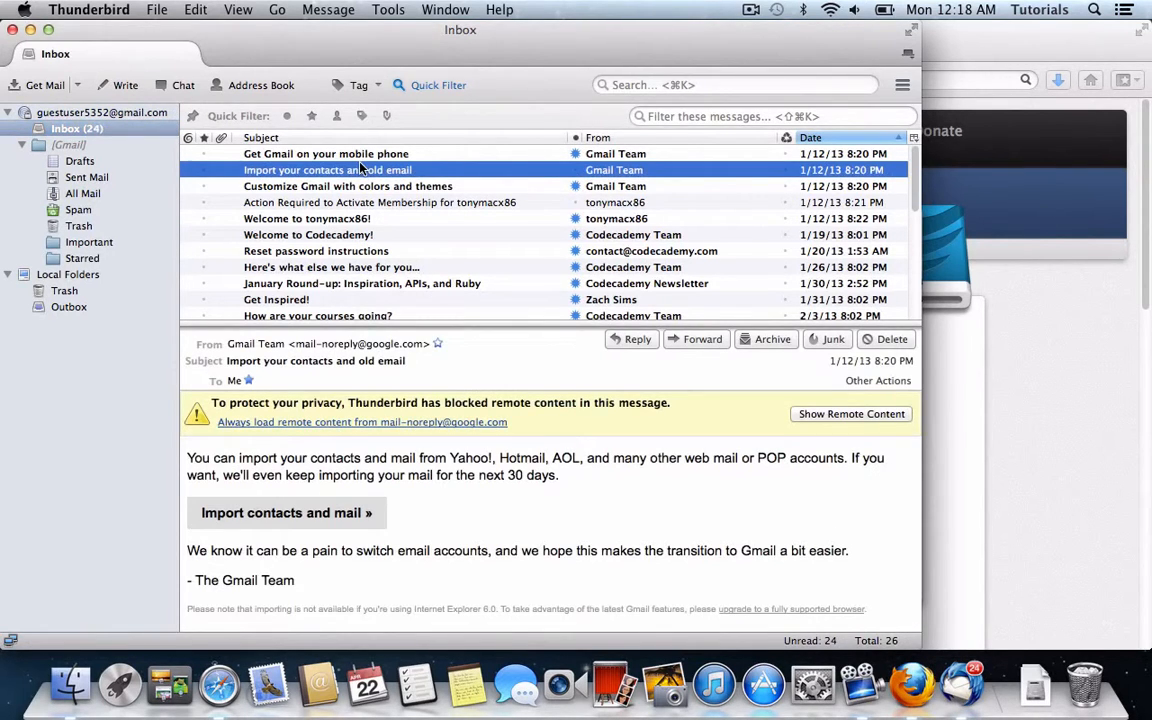
scroll(340, 160, down, 5)
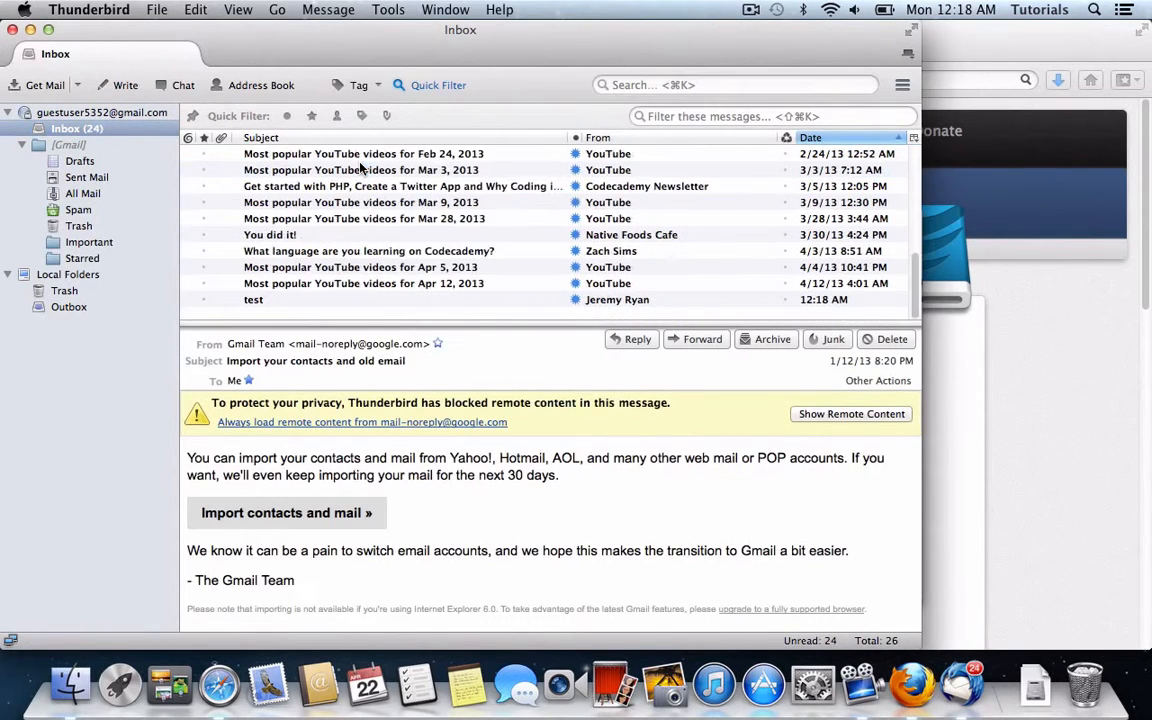
click(355, 300)
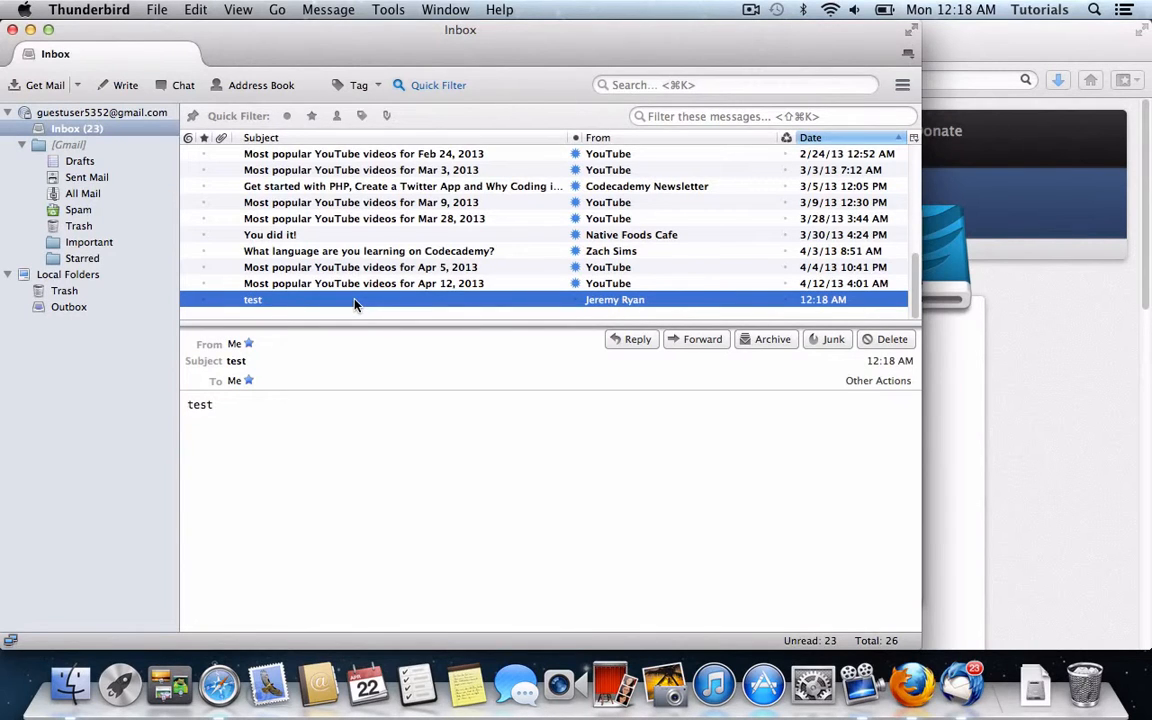
key(super+a)
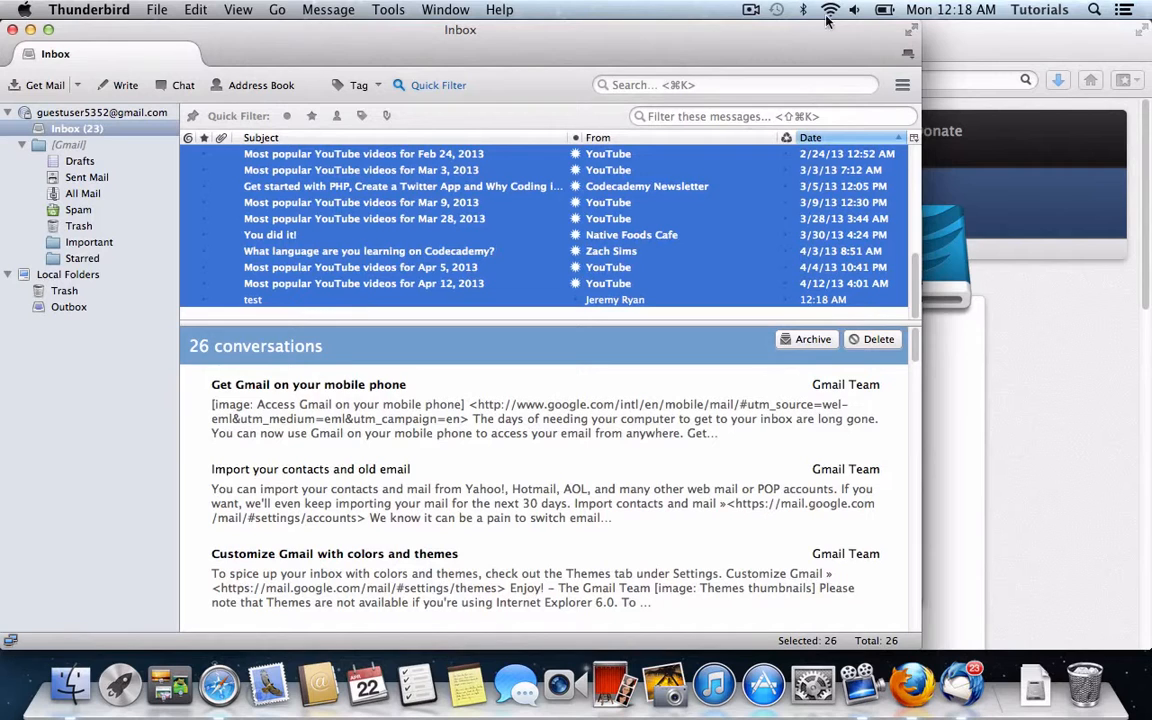
key(Delete)
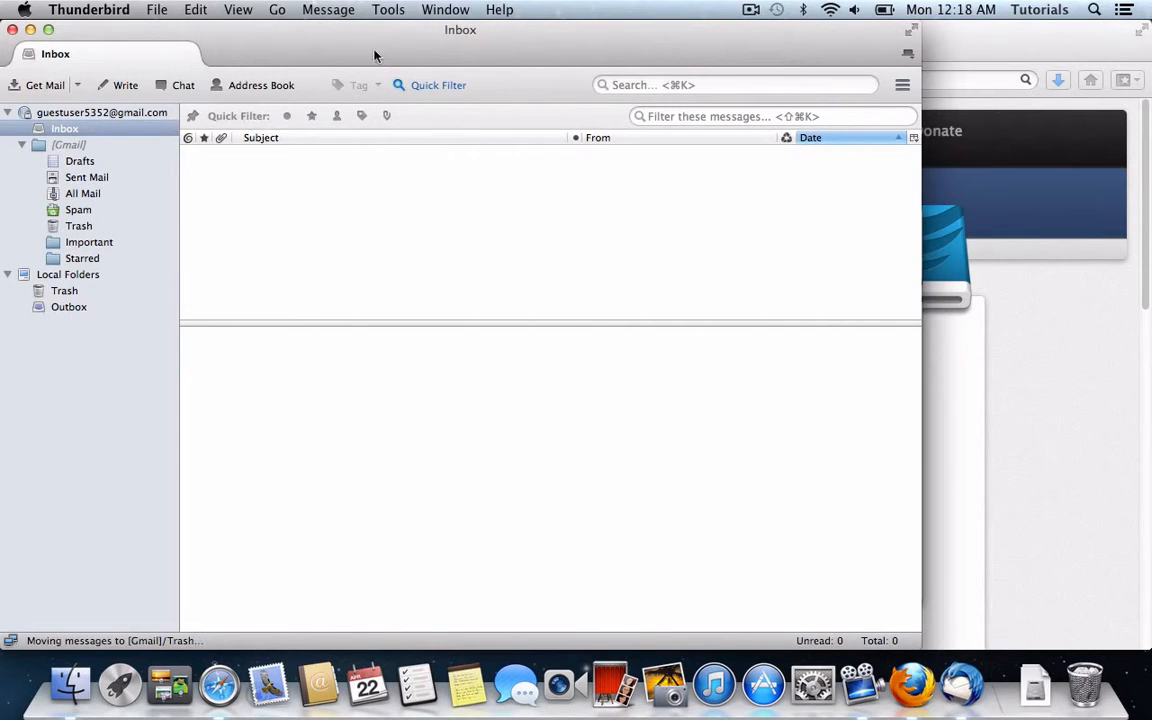
drag(525, 41, 826, 14)
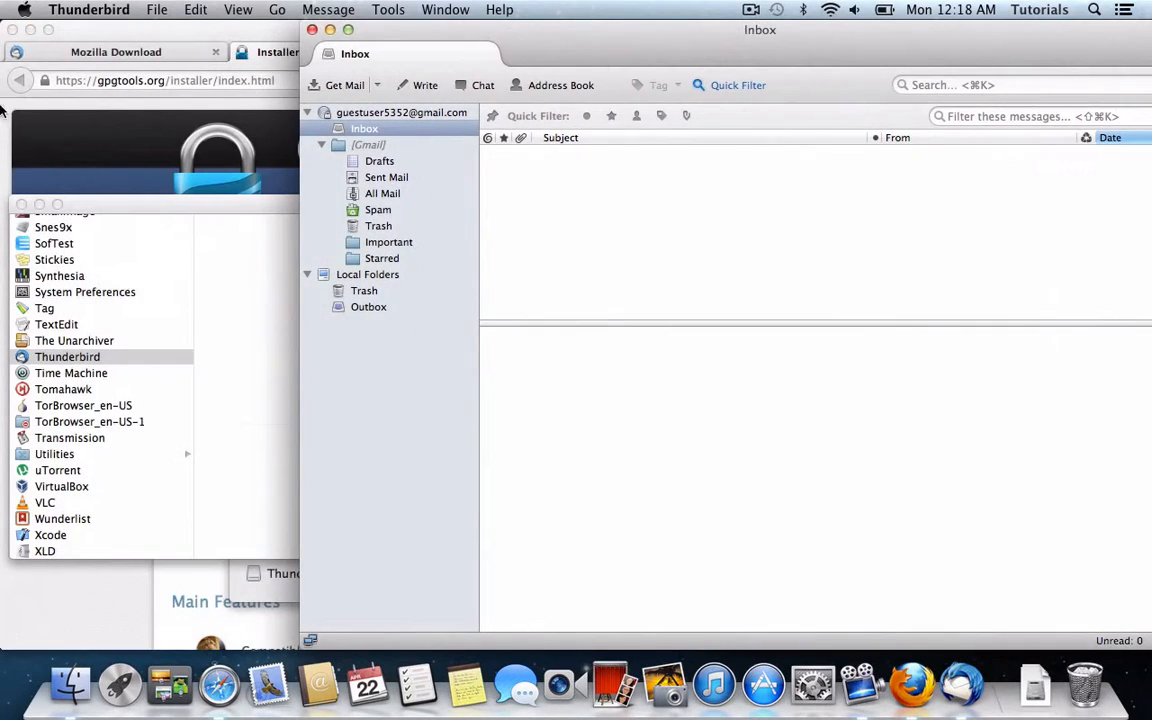
Step: Eject the Thunderbird disk image and open GPGTools-20130330.dmg from Downloads
click(21, 205)
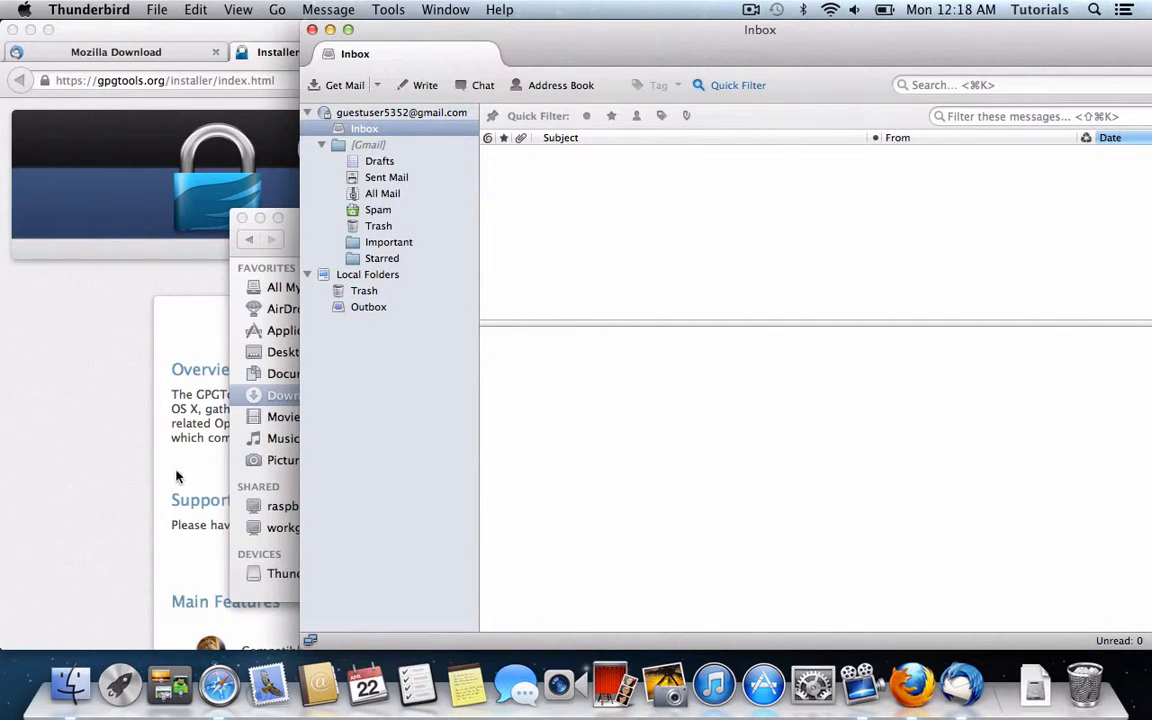
click(240, 560)
click(326, 574)
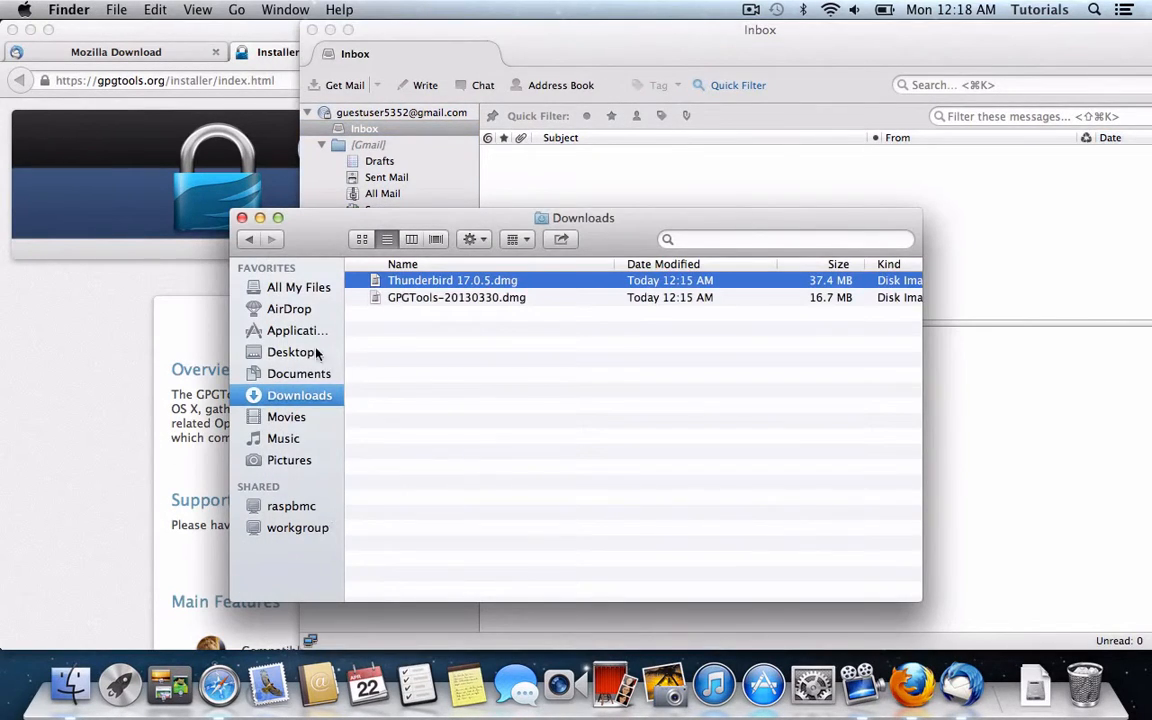
click(447, 302)
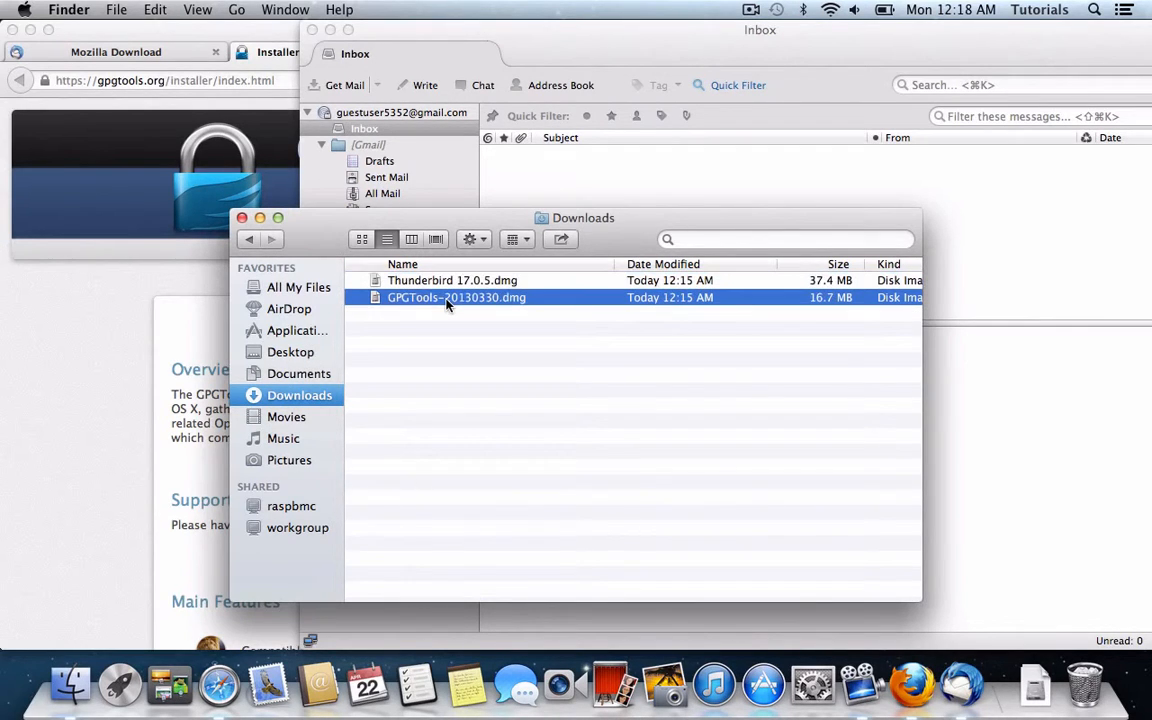
double_click(447, 302)
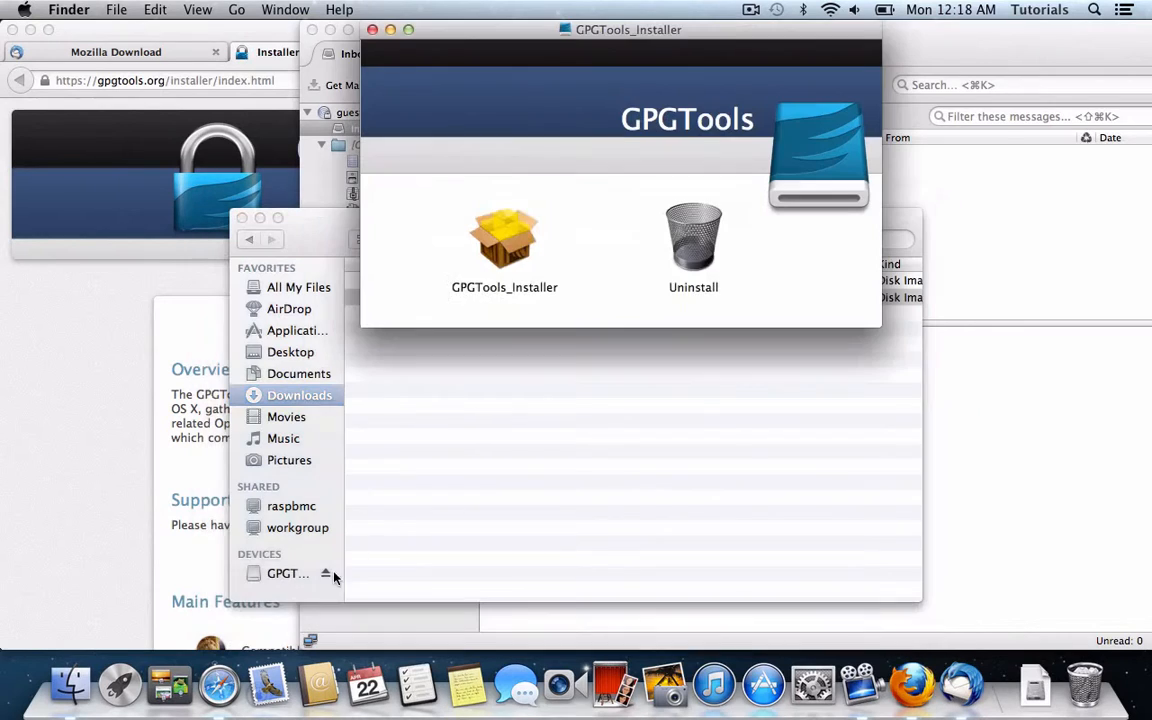
Step: Run the GPGTools installer to the Standard Install step, then cancel authentication and quit
double_click(510, 248)
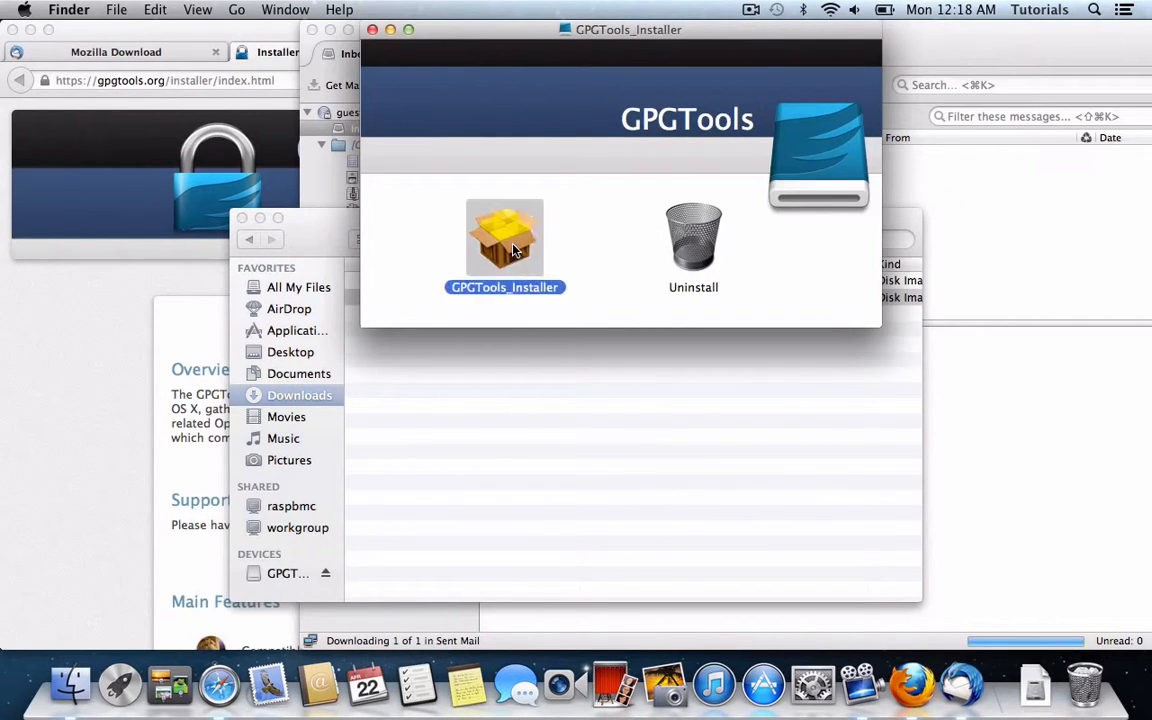
click(668, 255)
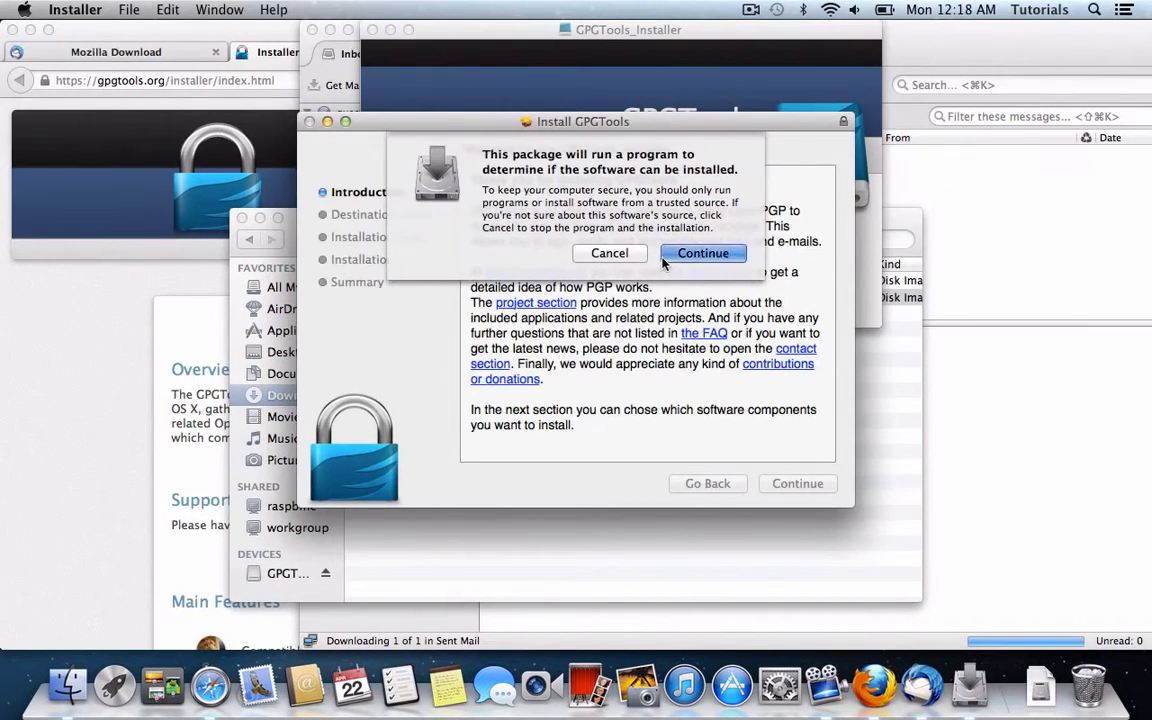
click(800, 483)
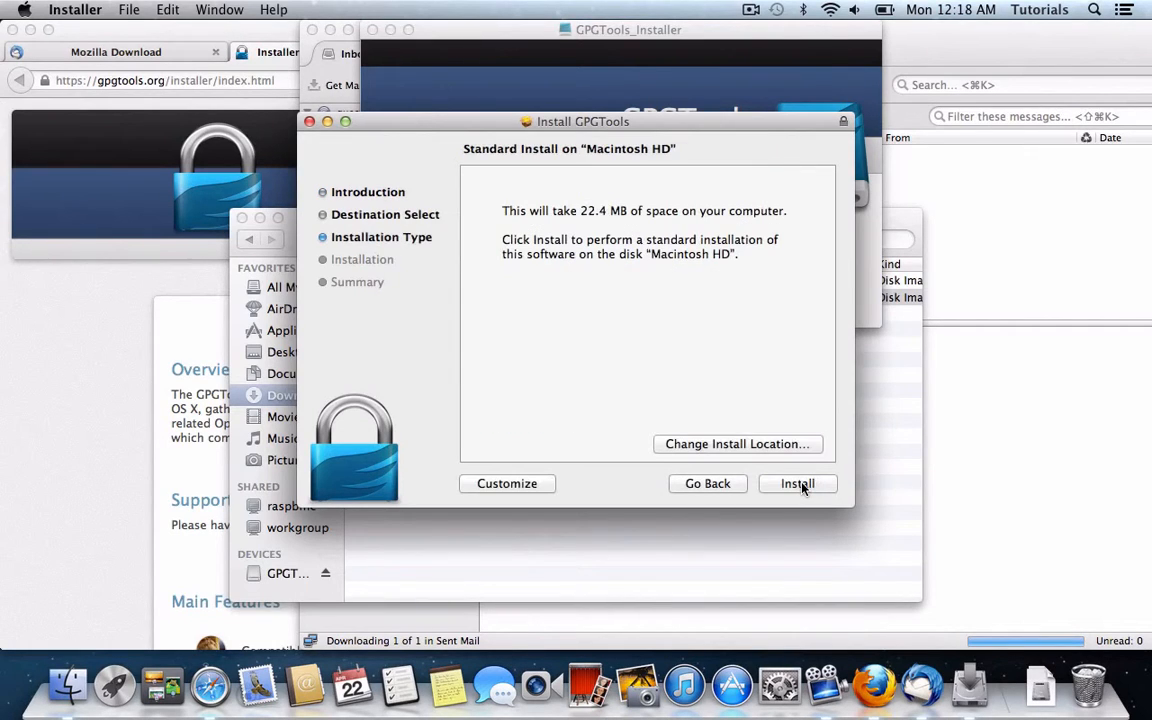
click(798, 484)
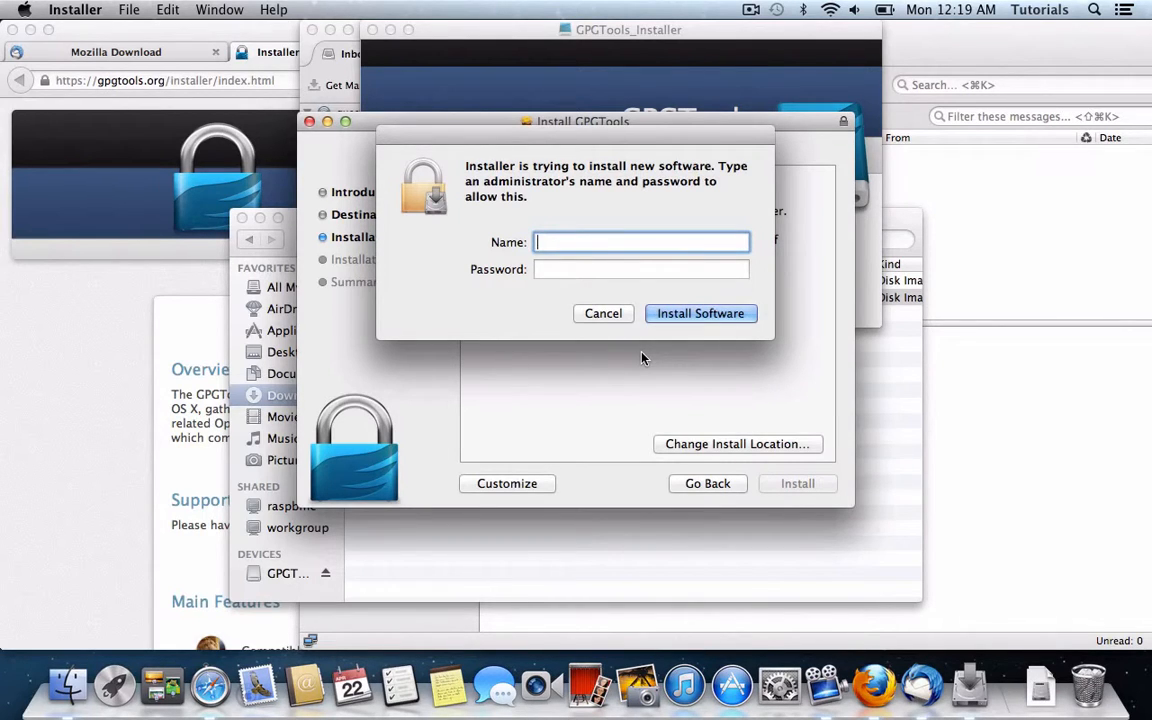
click(604, 314)
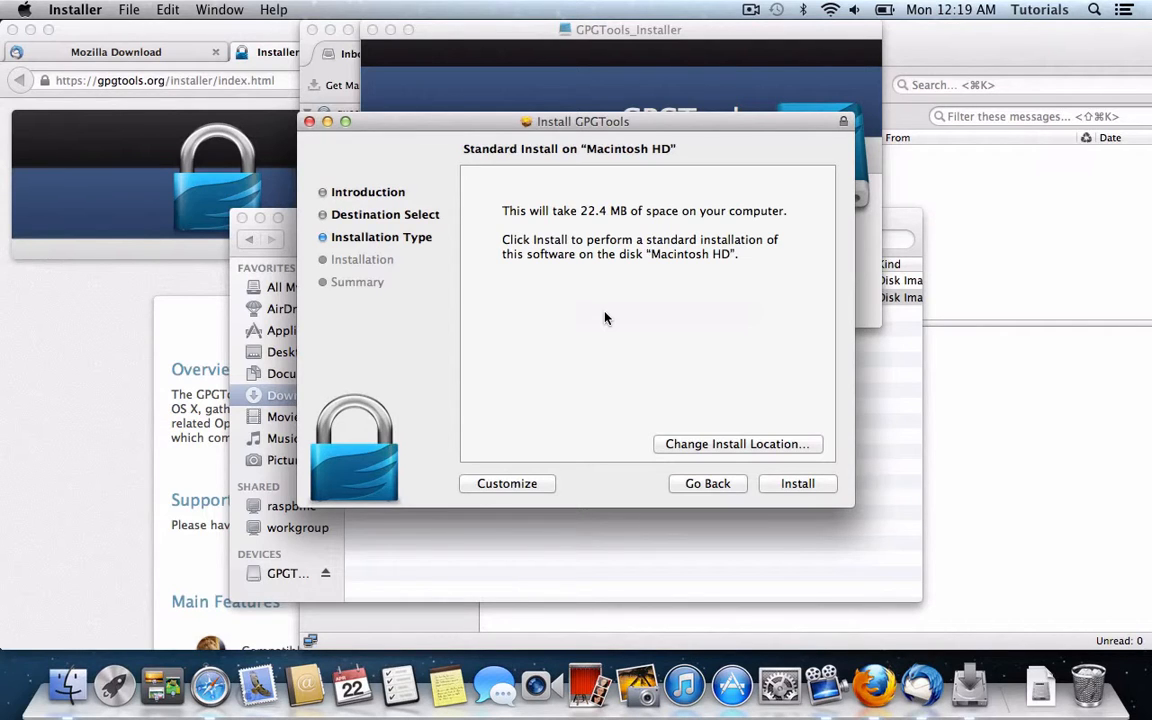
click(309, 121)
Step: Close and eject the GPGTools volume and move the Thunderbird window back left
click(372, 29)
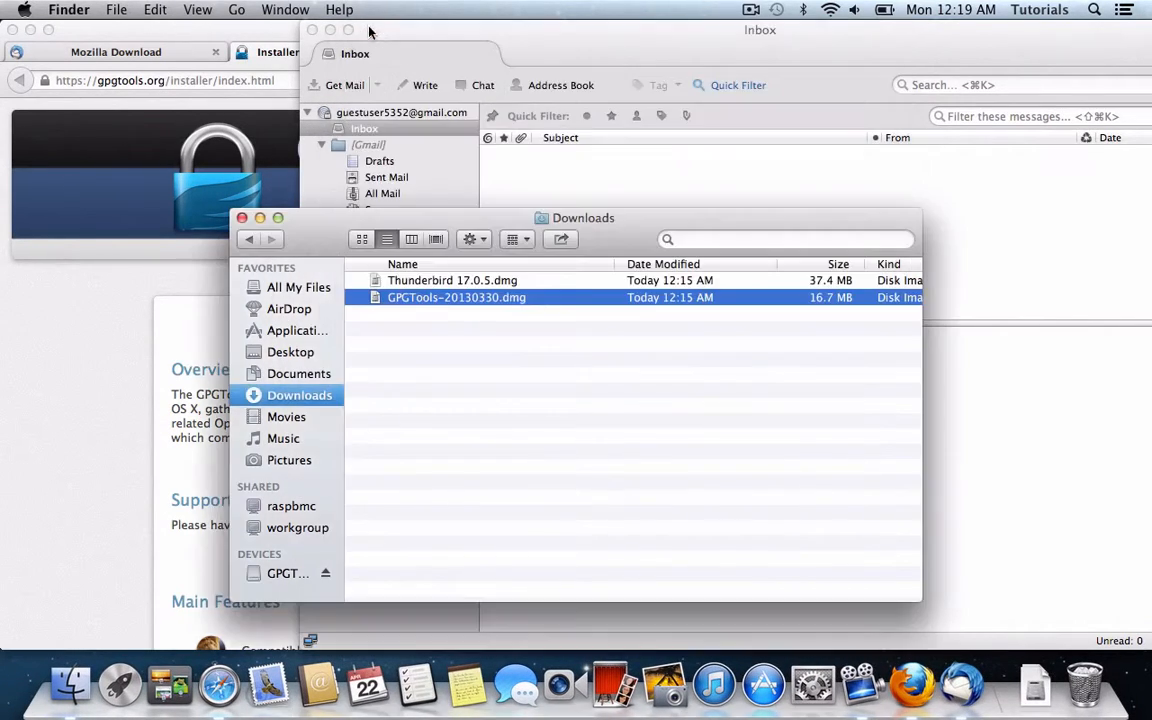
click(290, 573)
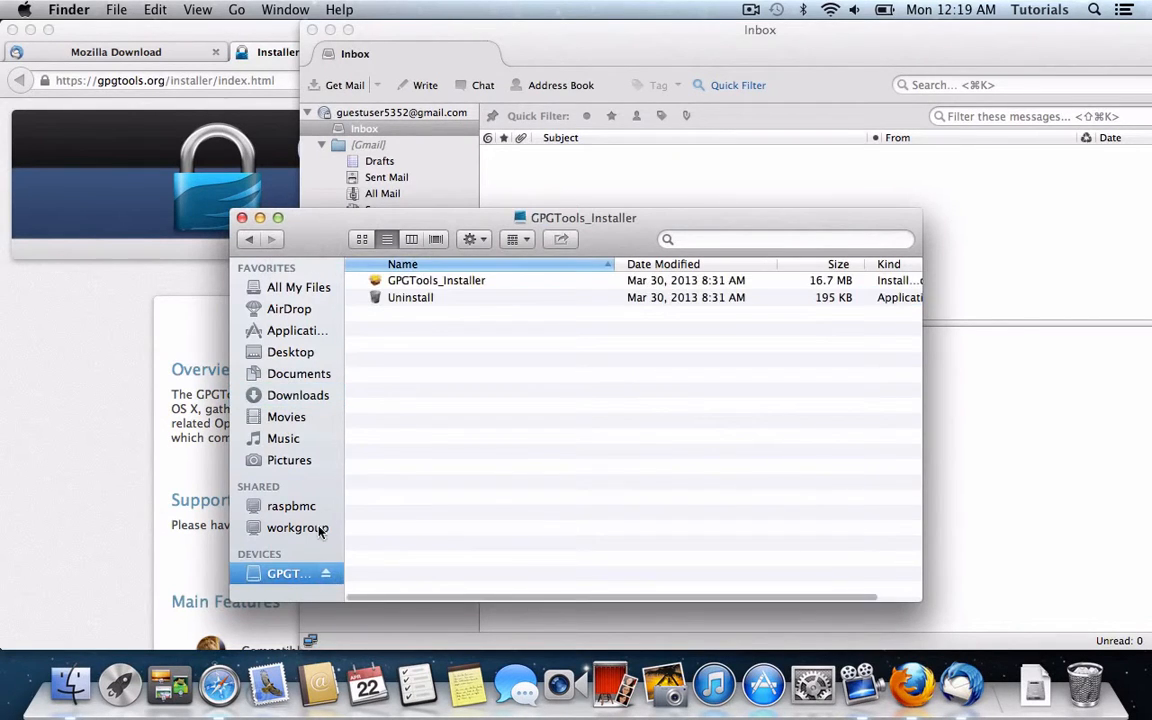
click(325, 573)
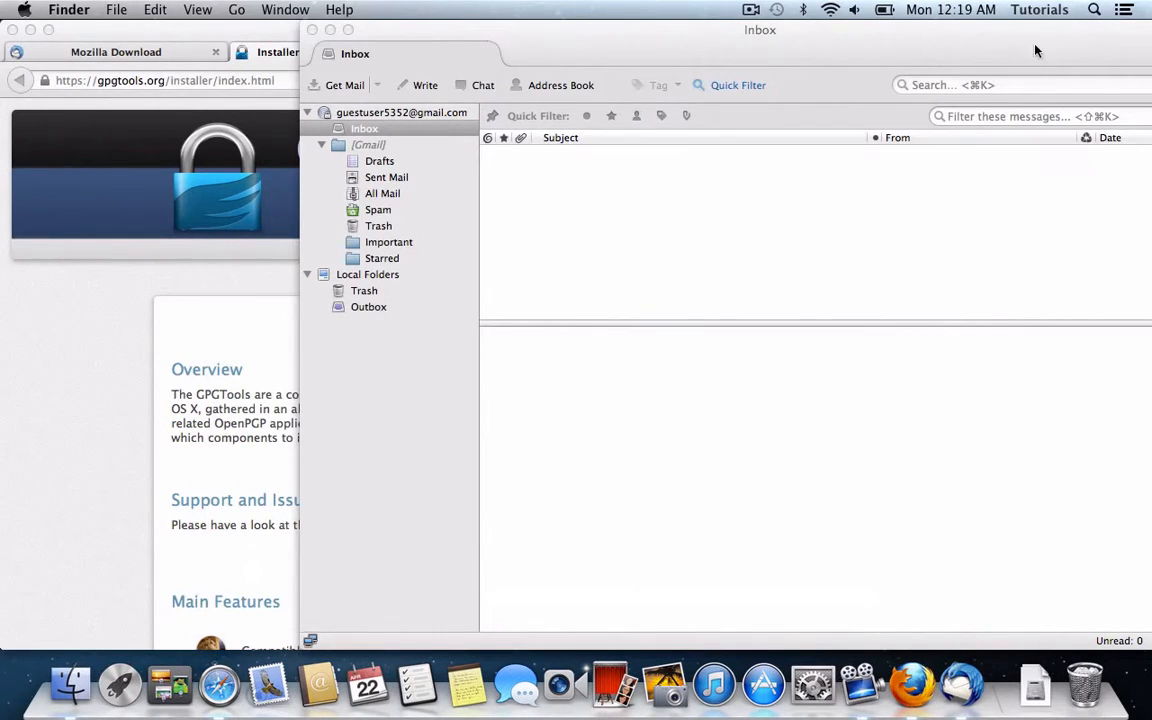
drag(1036, 46, 800, 46)
Step: Launch GPG Keychain Access from the Applications folder in a new Finder window
click(70, 685)
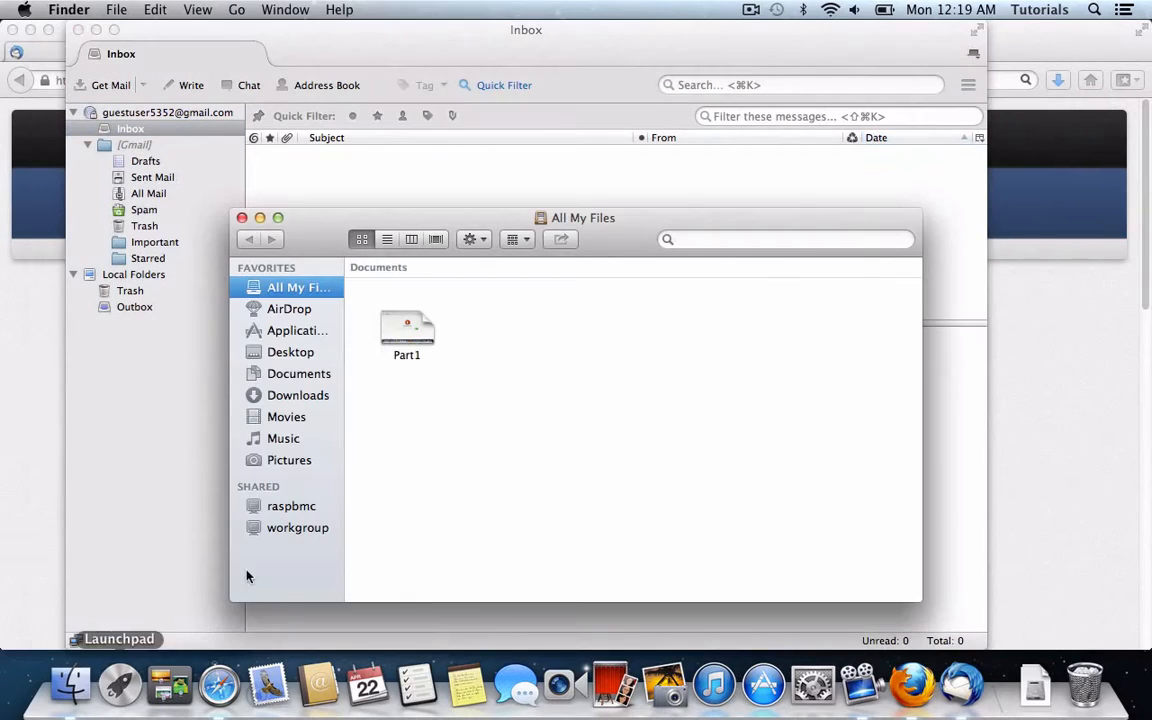
click(292, 330)
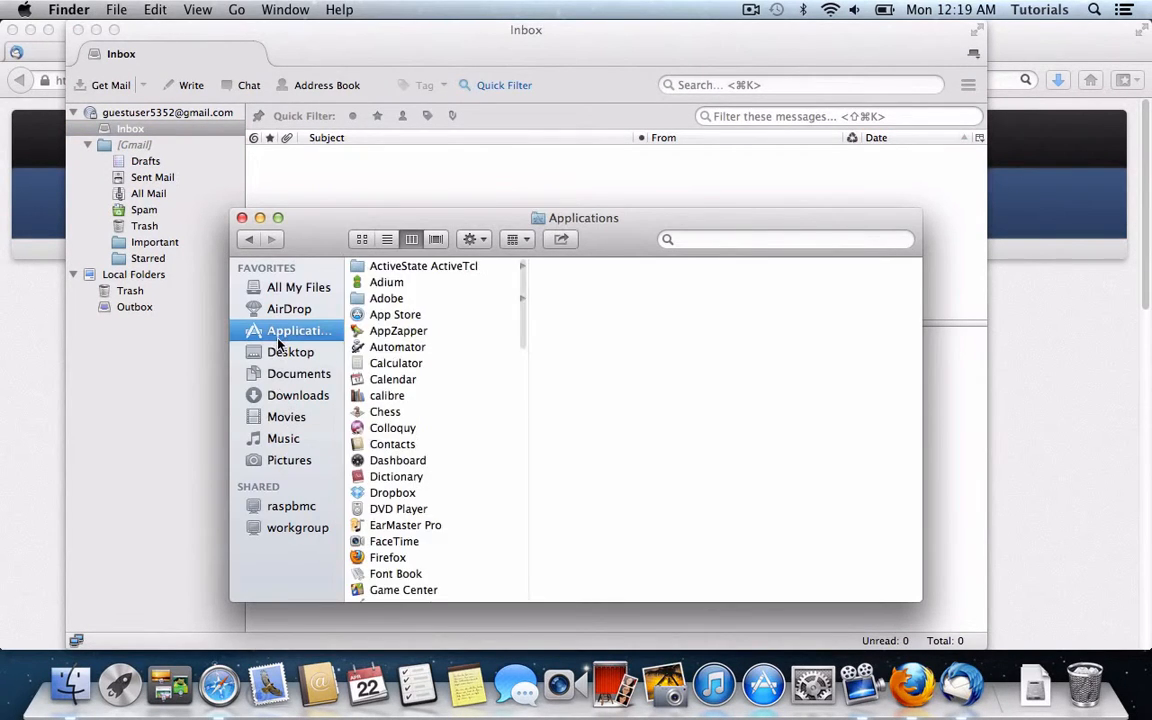
scroll(393, 383, down, 10)
scroll(393, 383, up, 10)
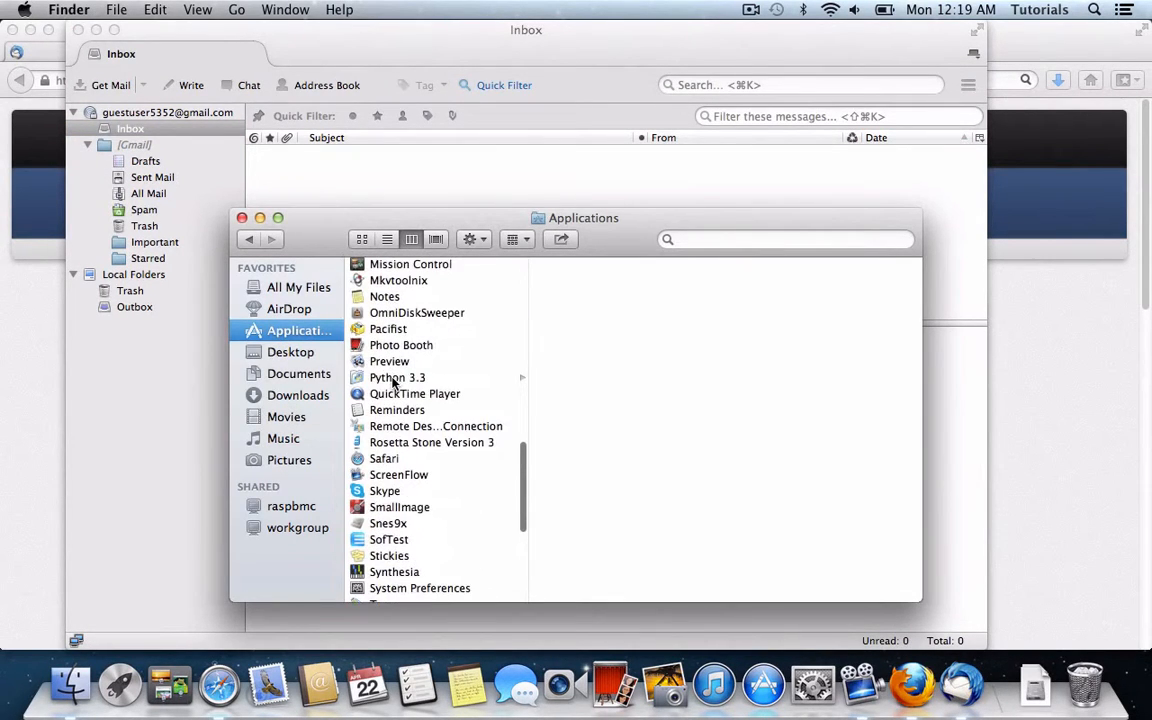
scroll(393, 383, up, 8)
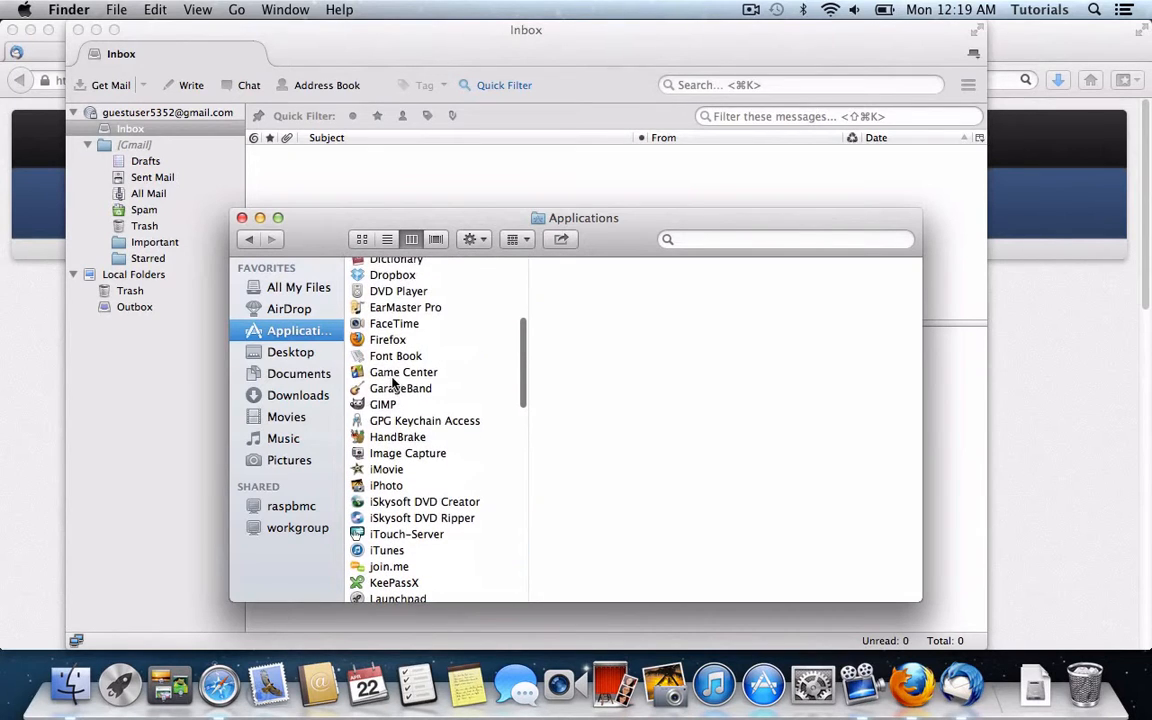
double_click(430, 421)
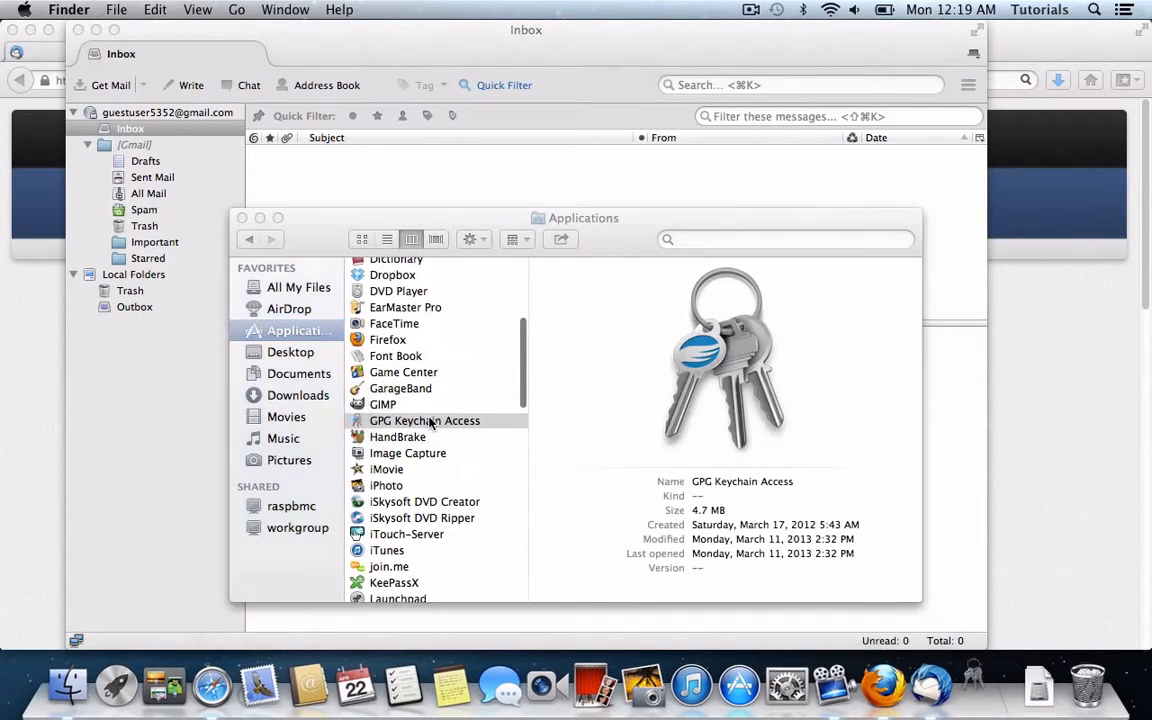
drag(433, 70, 598, 69)
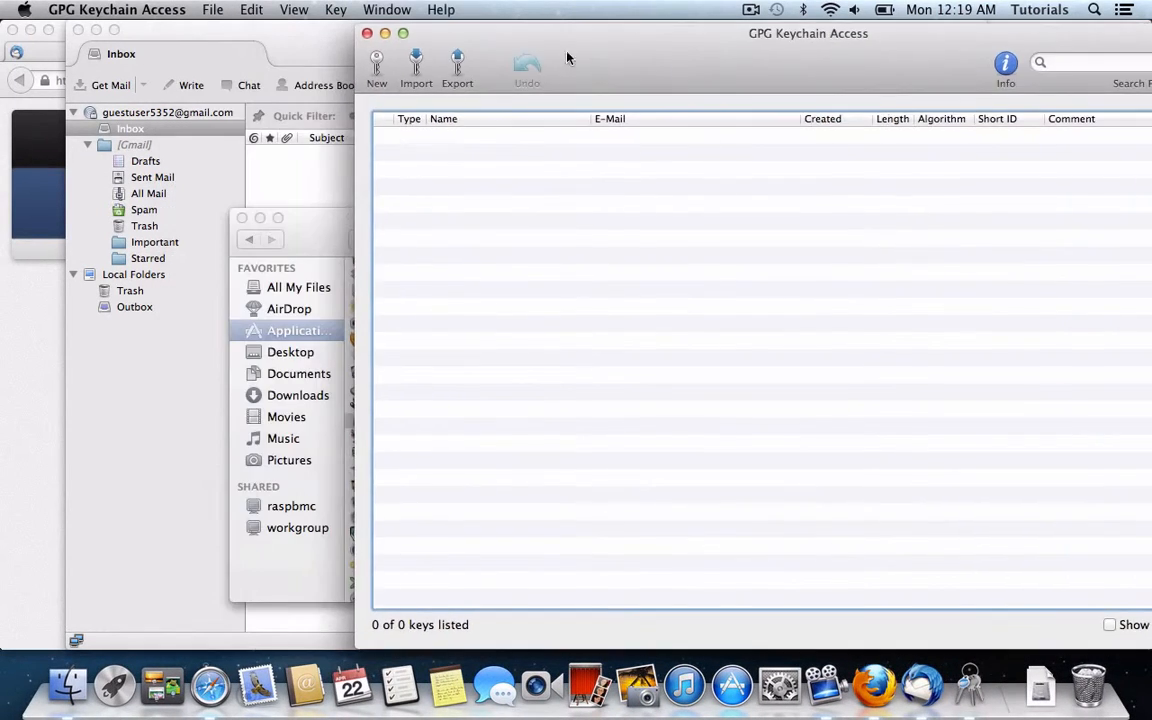
Step: Close Finder and choose Key > Generate, declining the contacts access request
click(240, 222)
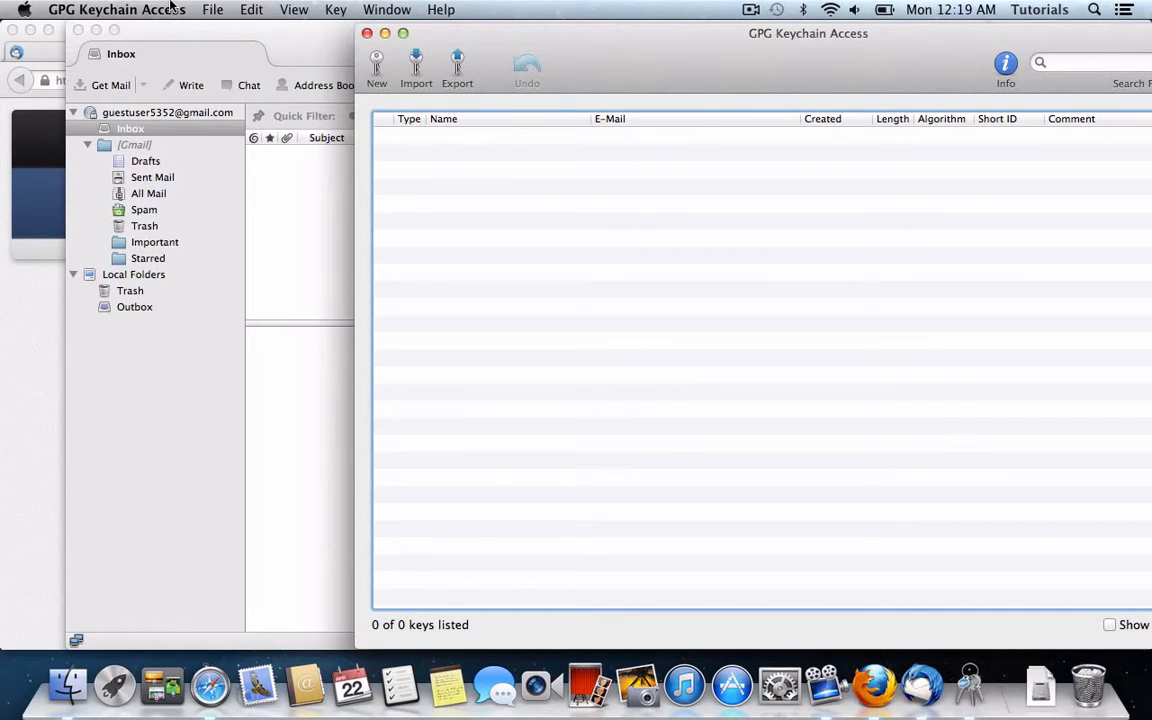
click(336, 9)
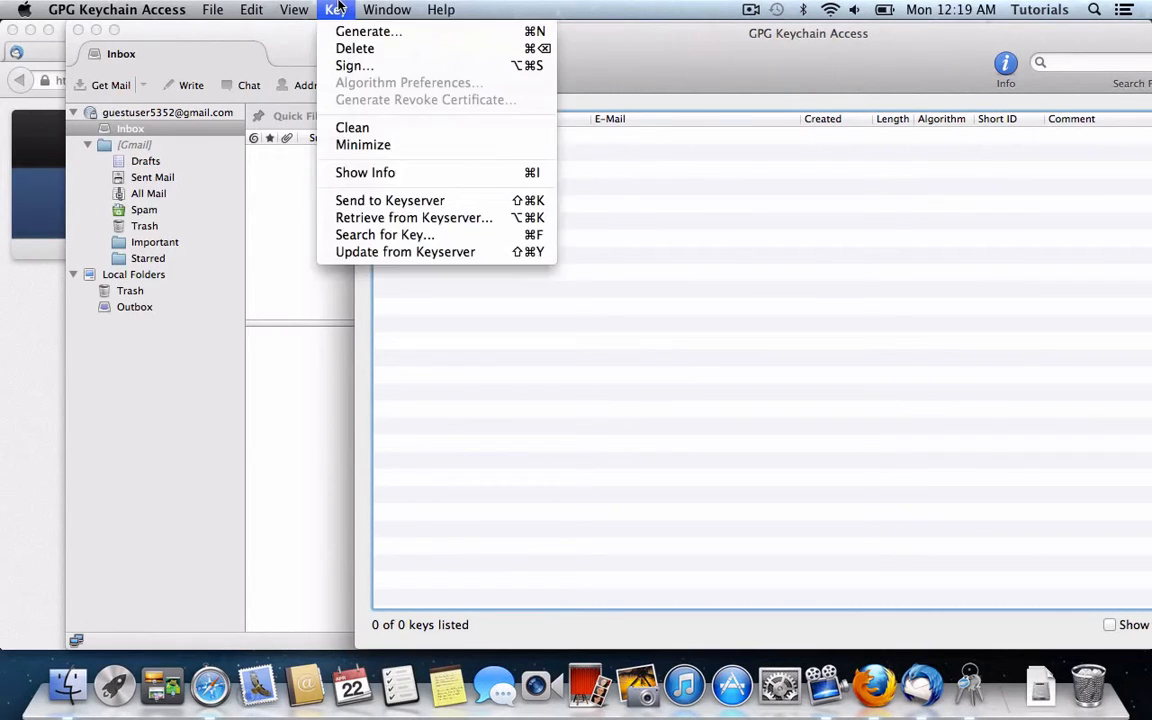
click(336, 9)
click(336, 9)
click(349, 33)
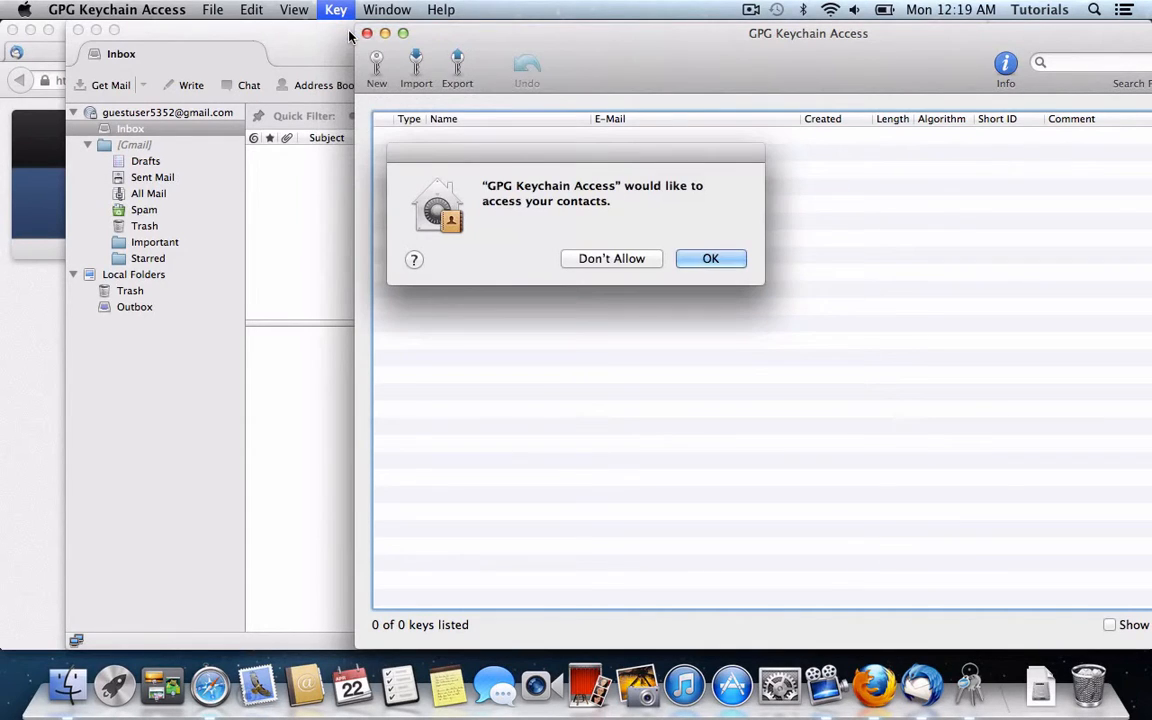
click(630, 262)
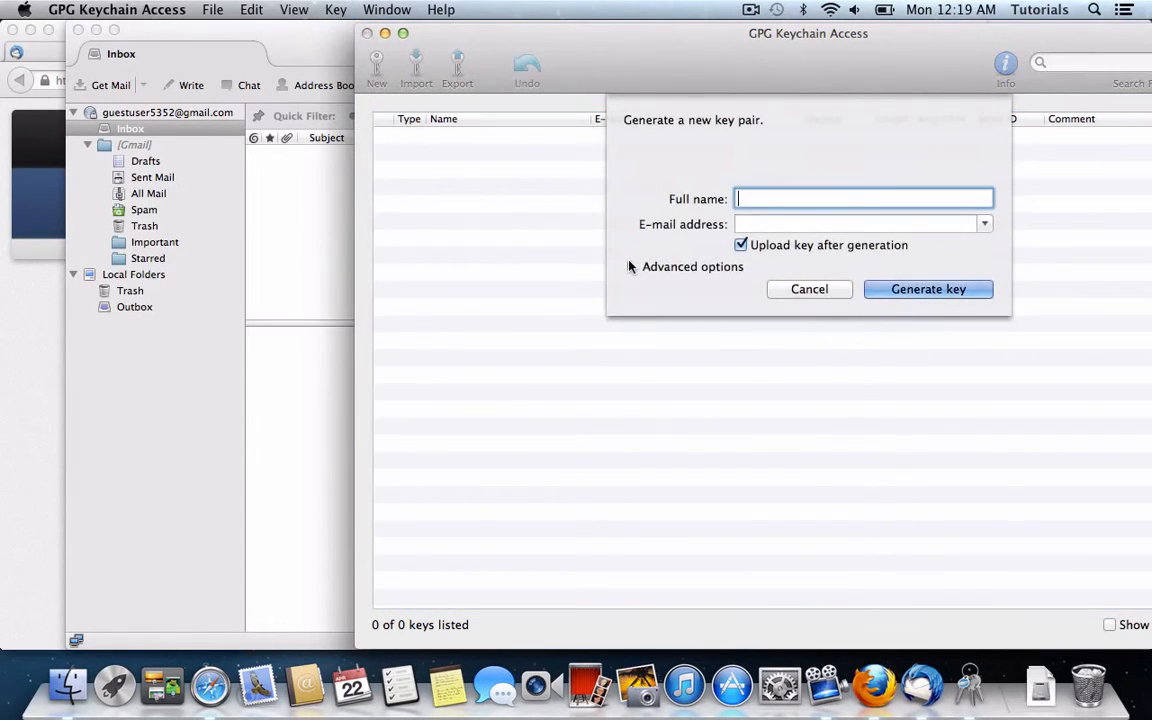
Step: Enter the user's full name and e-mail, disable upload, and generate a 2048-bit RSA key pair
key(Tab)
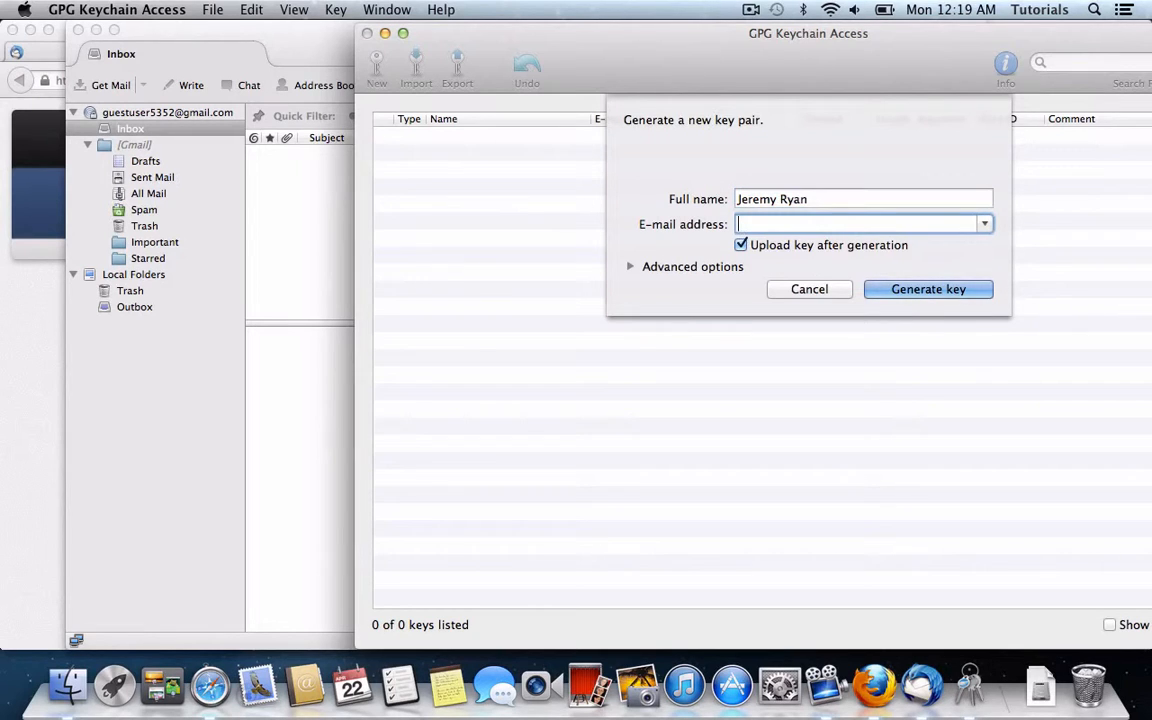
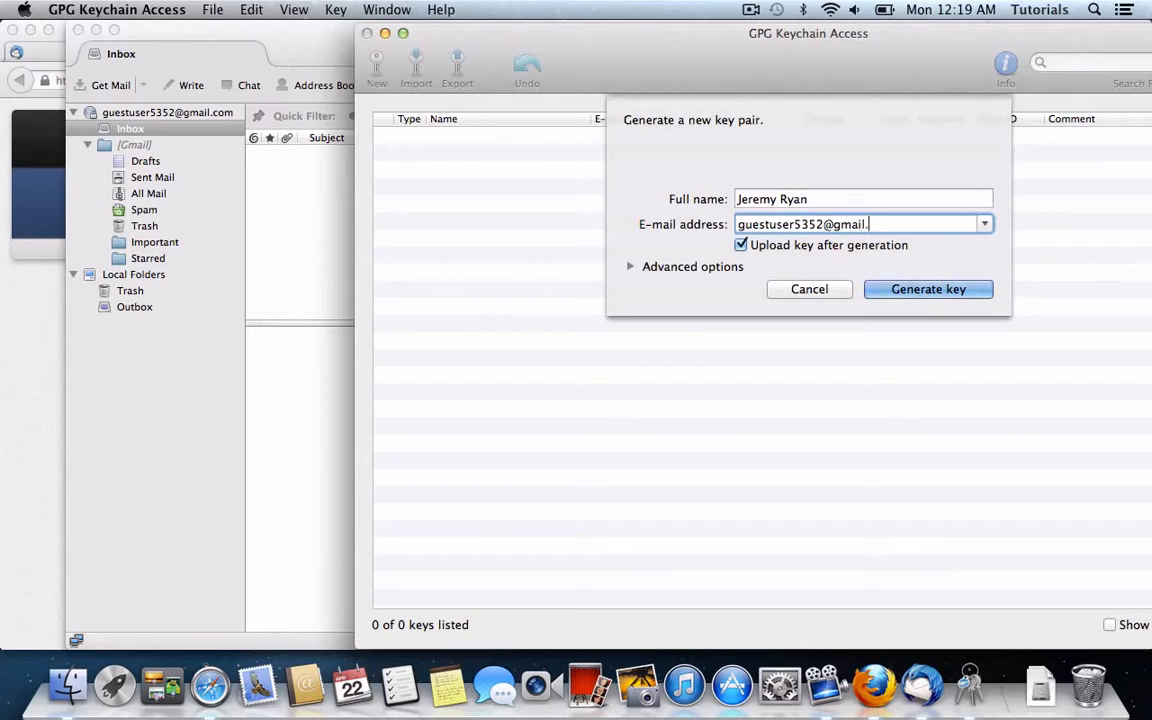
click(741, 246)
click(630, 266)
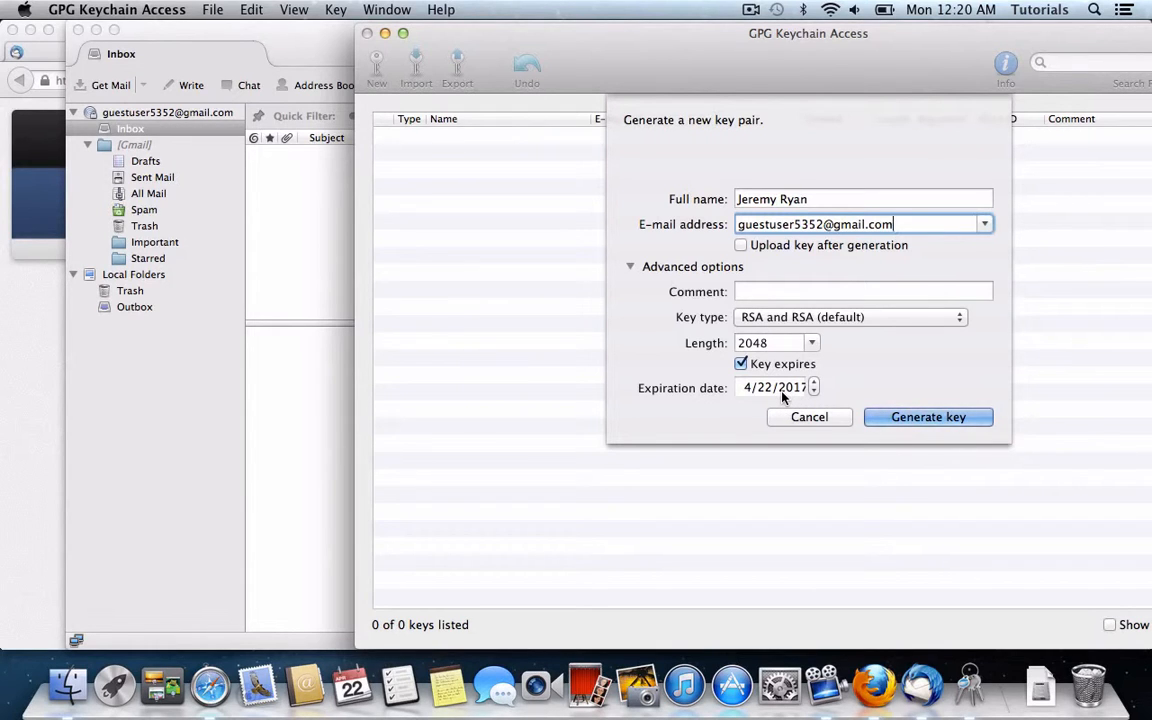
key(Return)
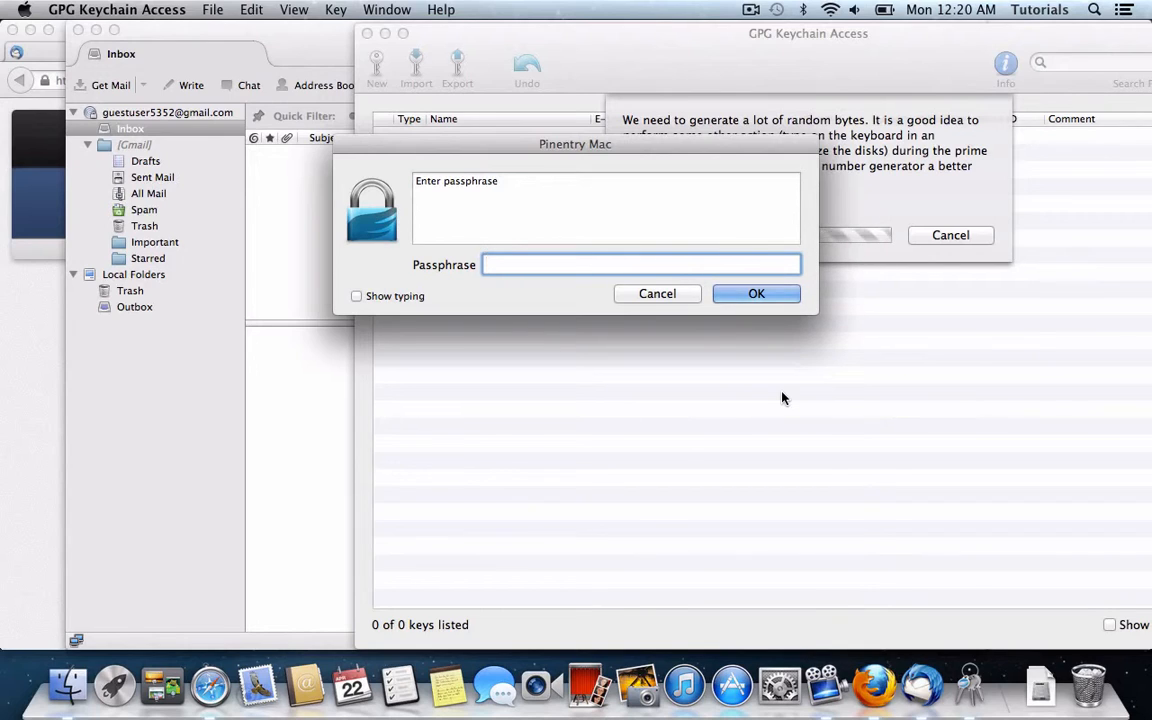
Step: Protect the new key with a passphrase, entering it twice in Pinentry
text(•••••••••••)
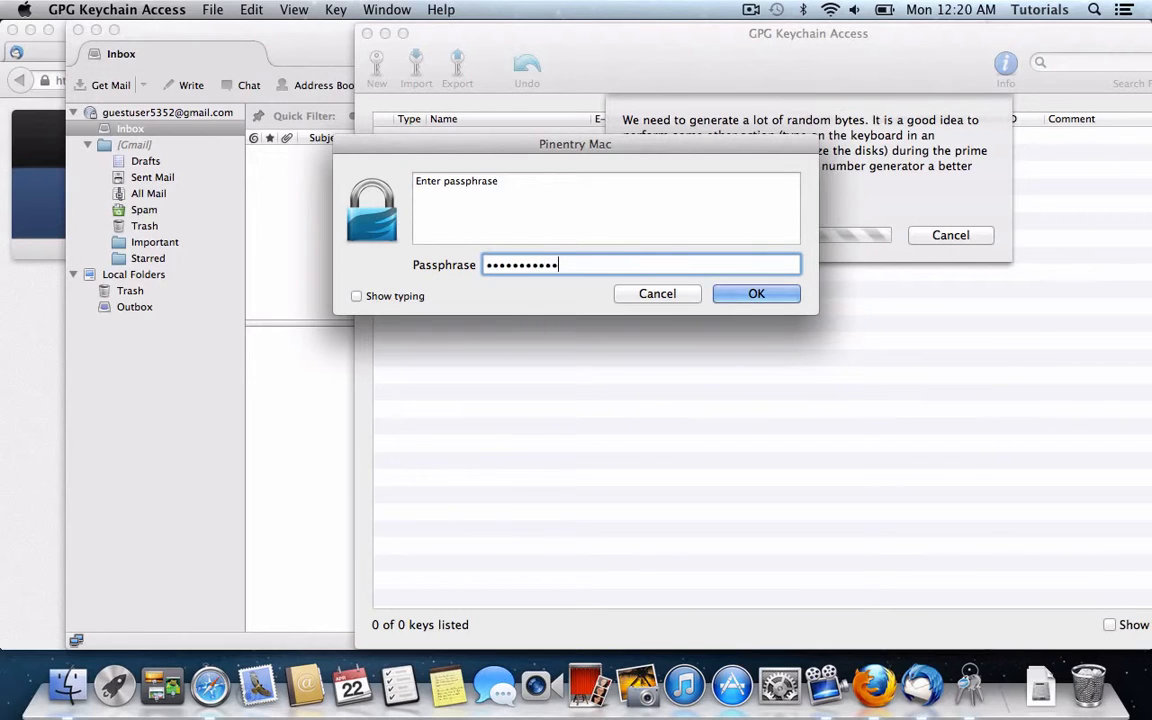
key(Return)
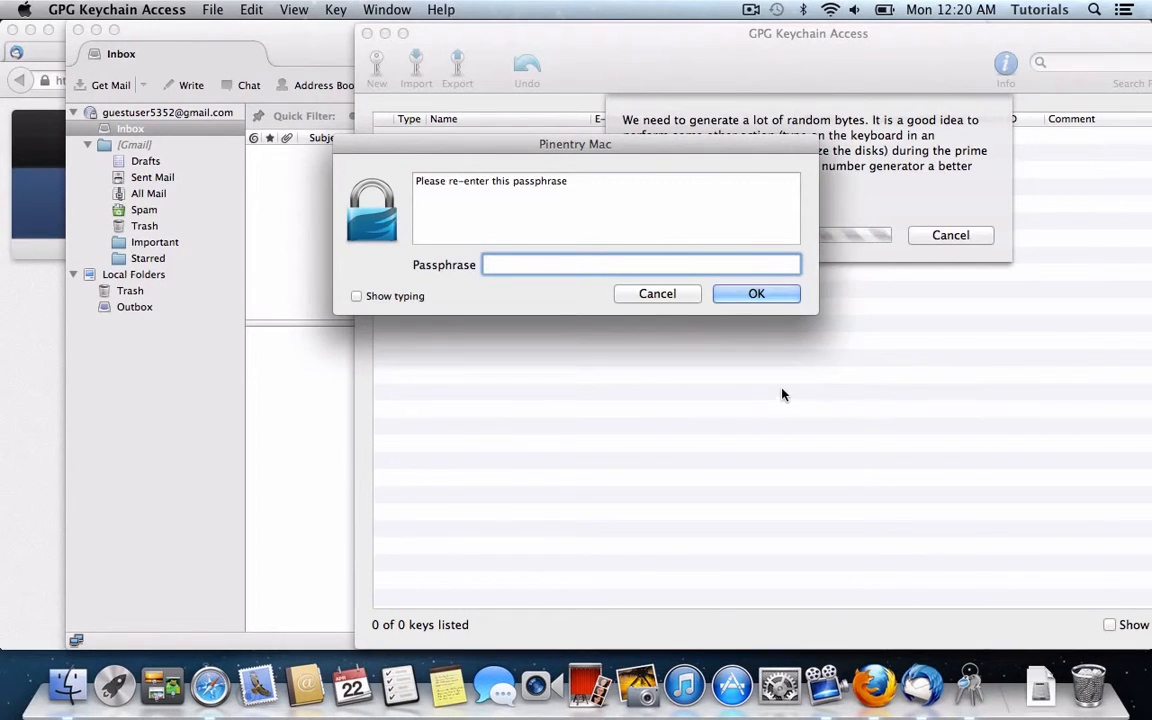
text(•••••••••••)
key(Return)
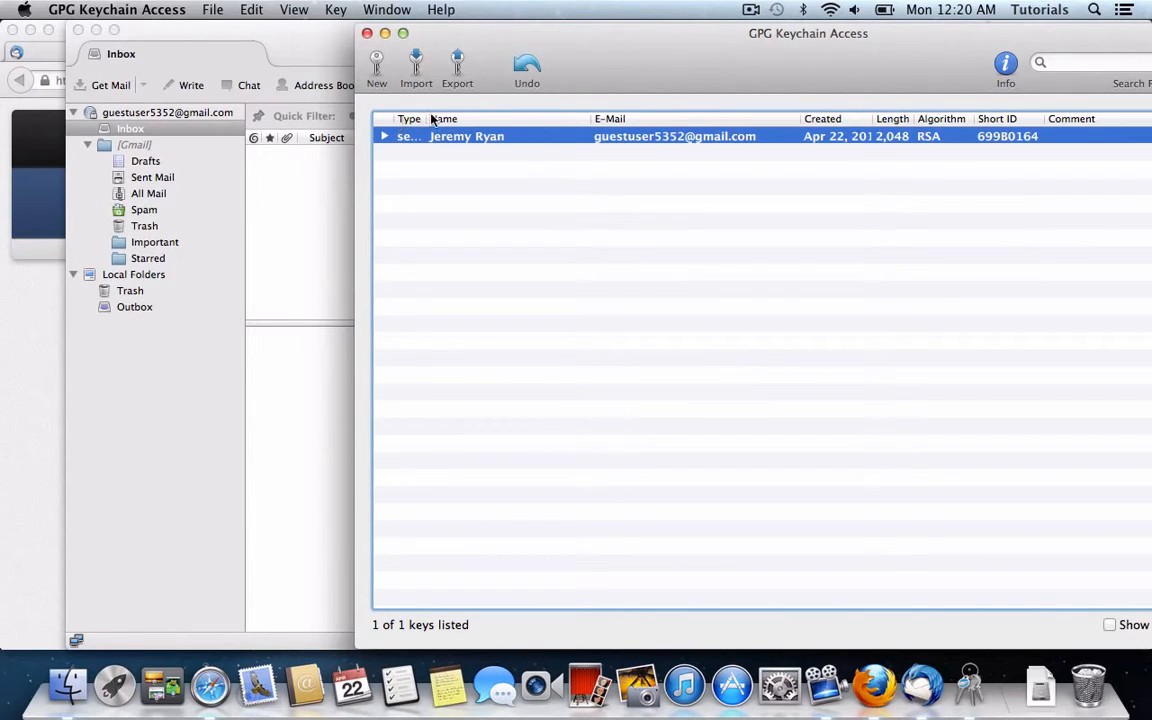
Step: Widen the Type column and expand the new key to show uid and subkey
drag(426, 116, 456, 116)
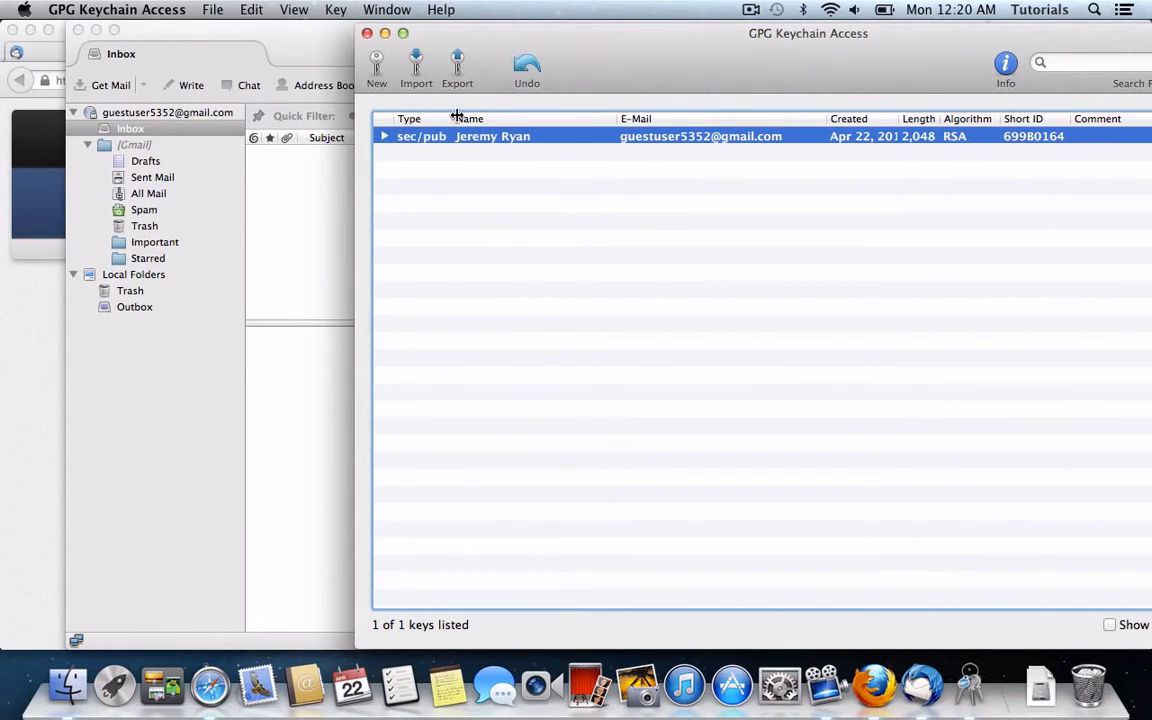
click(386, 137)
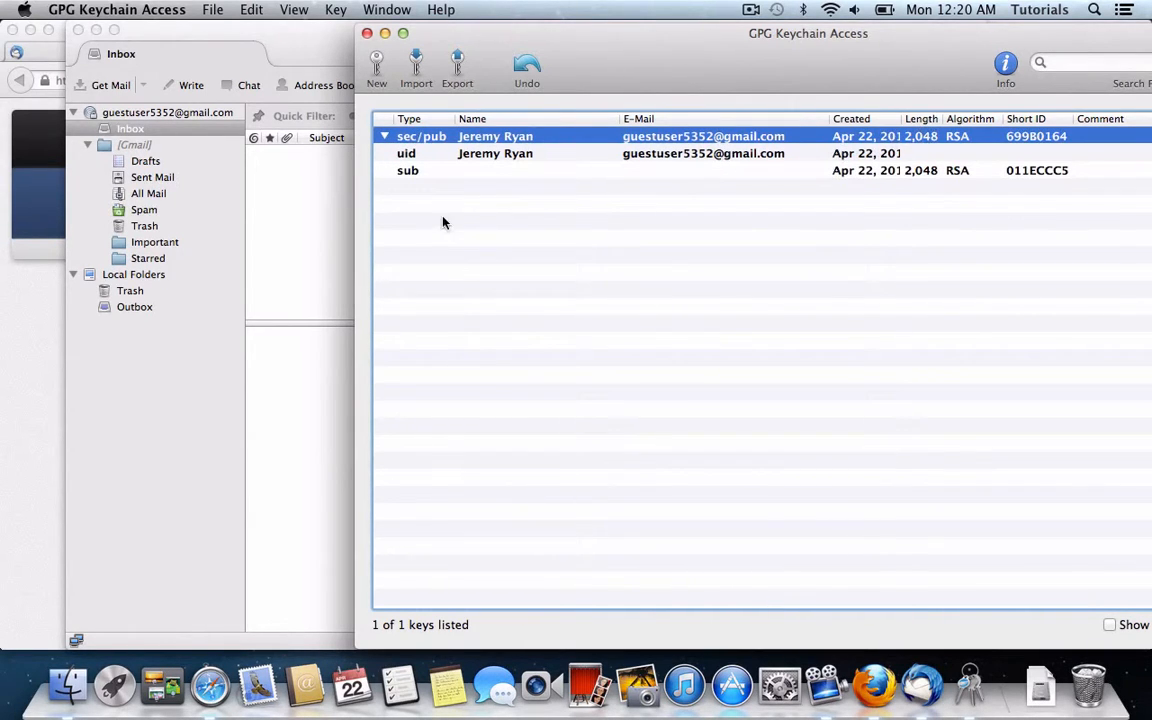
click(283, 54)
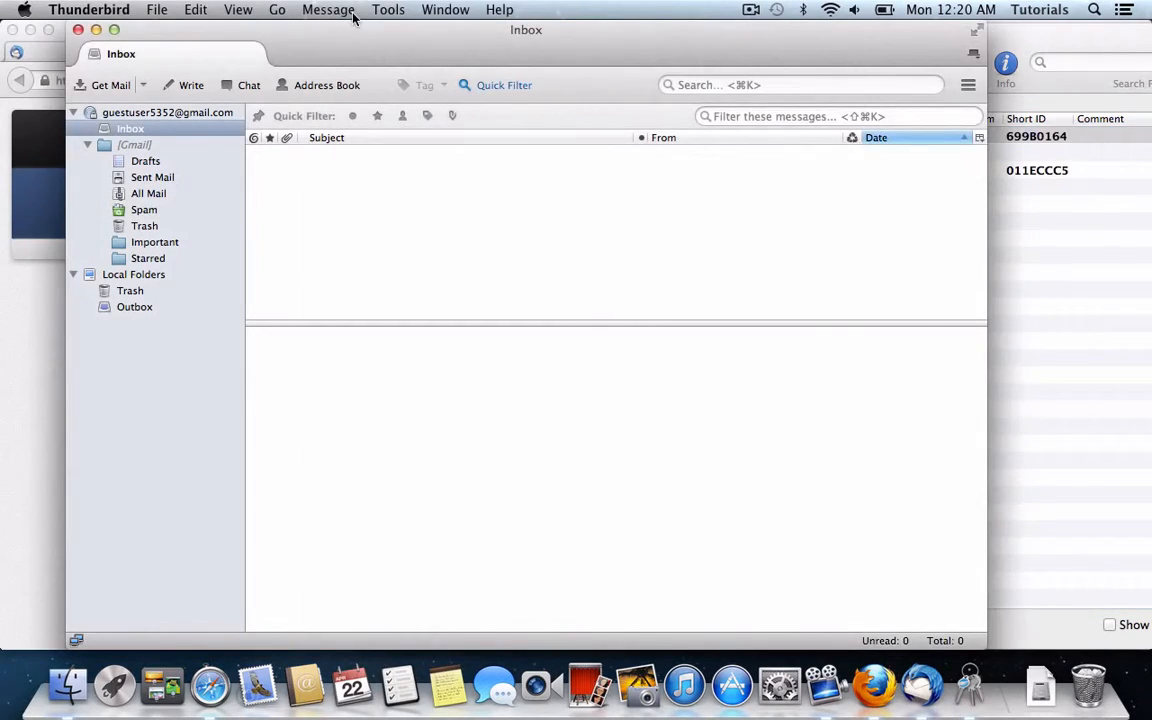
Step: Search the add-ons for 'enigmail', install Enigmail 1.5.1 and restart Thunderbird
click(389, 10)
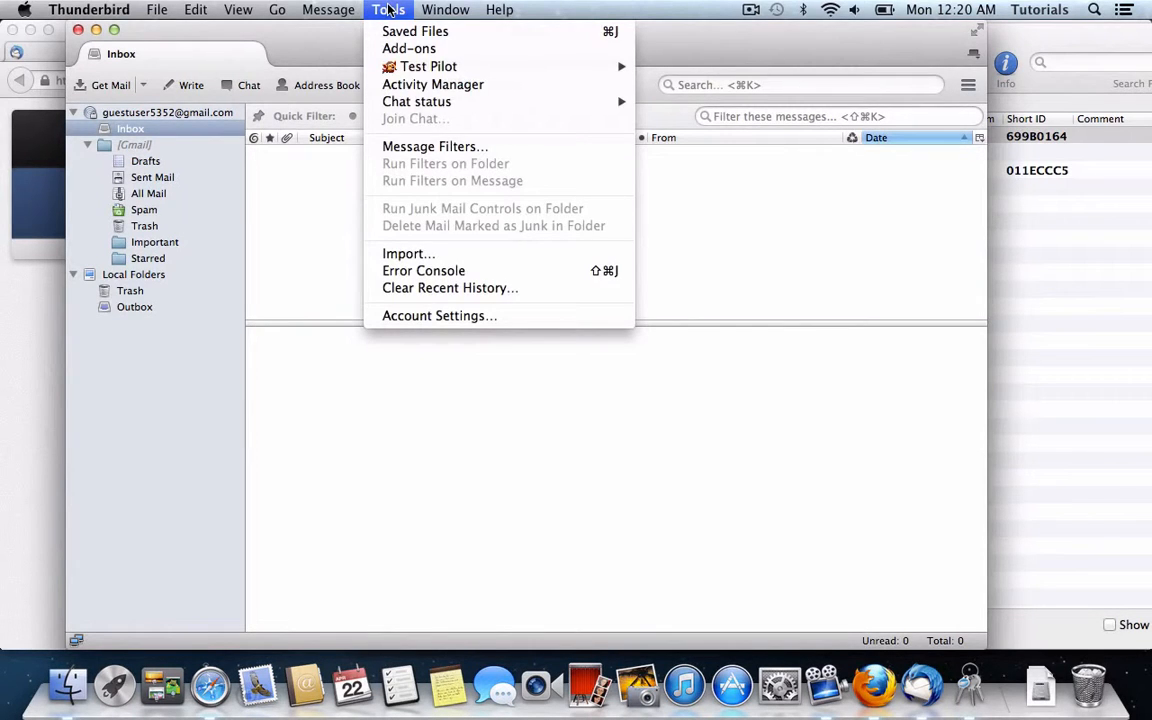
click(409, 48)
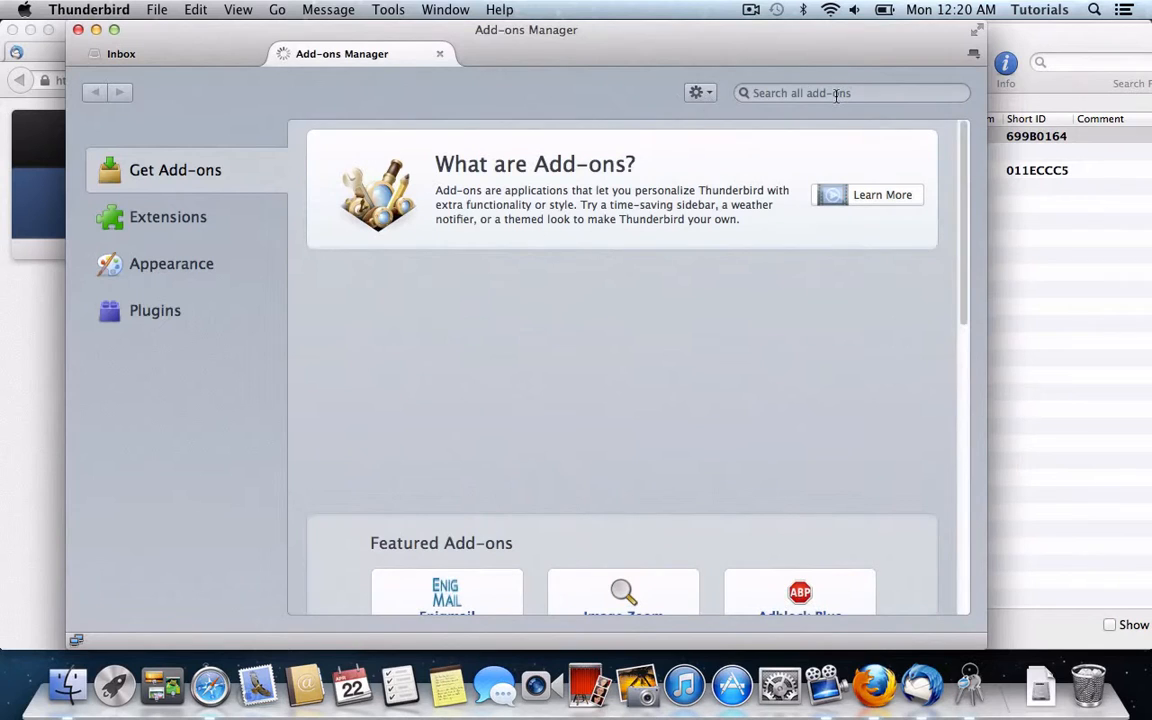
click(841, 92)
text(enigmail)
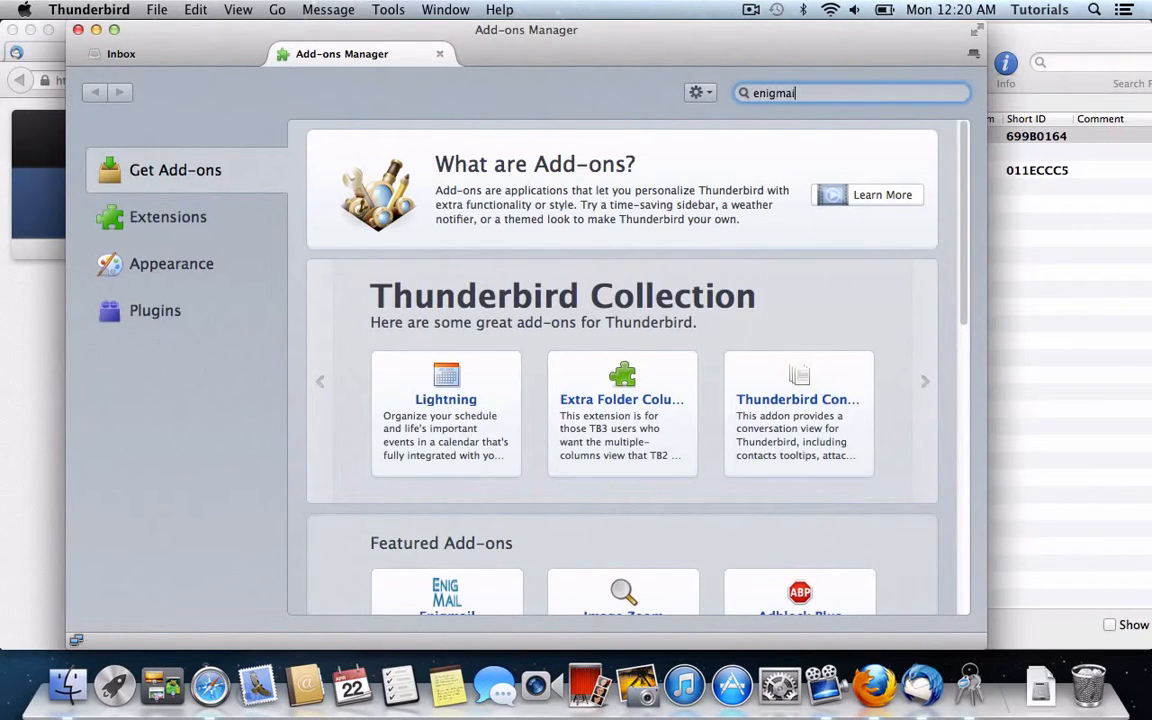
key(Return)
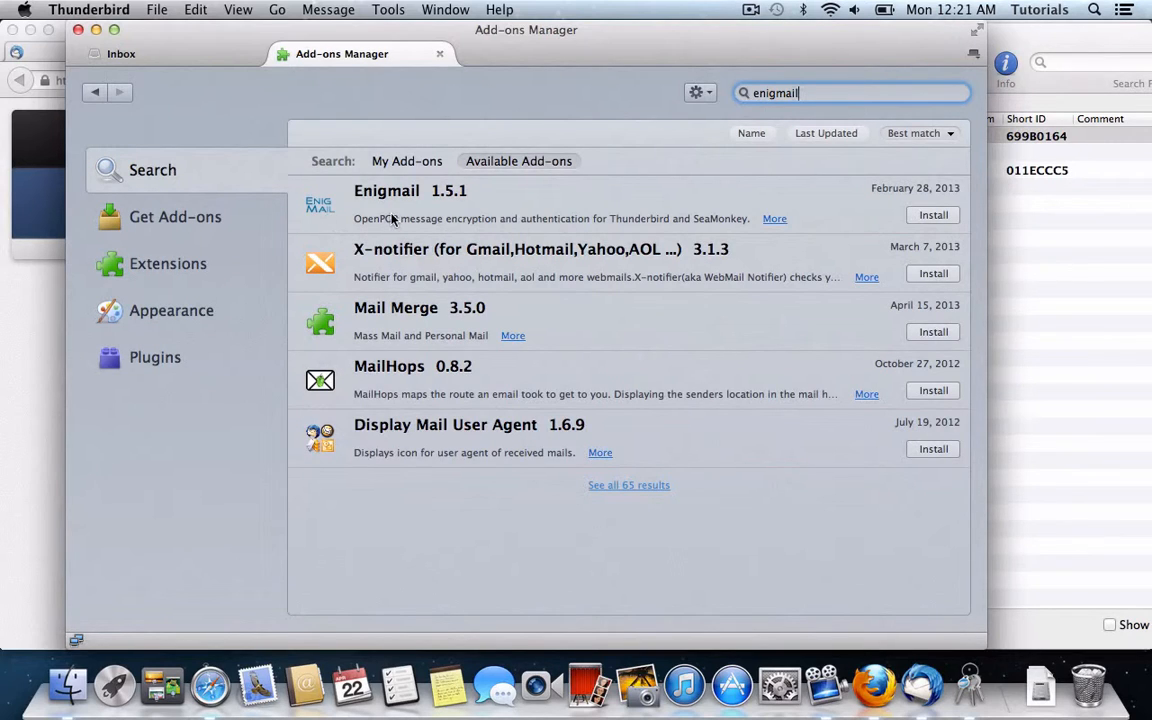
click(933, 215)
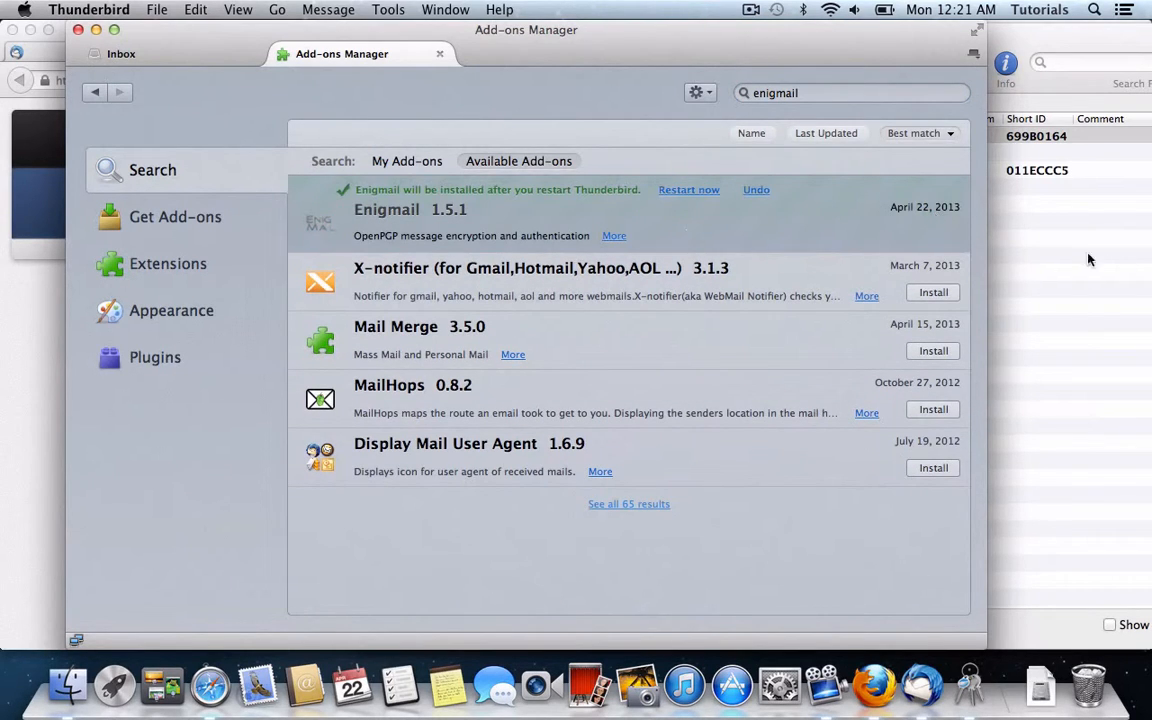
click(991, 281)
click(178, 444)
click(687, 193)
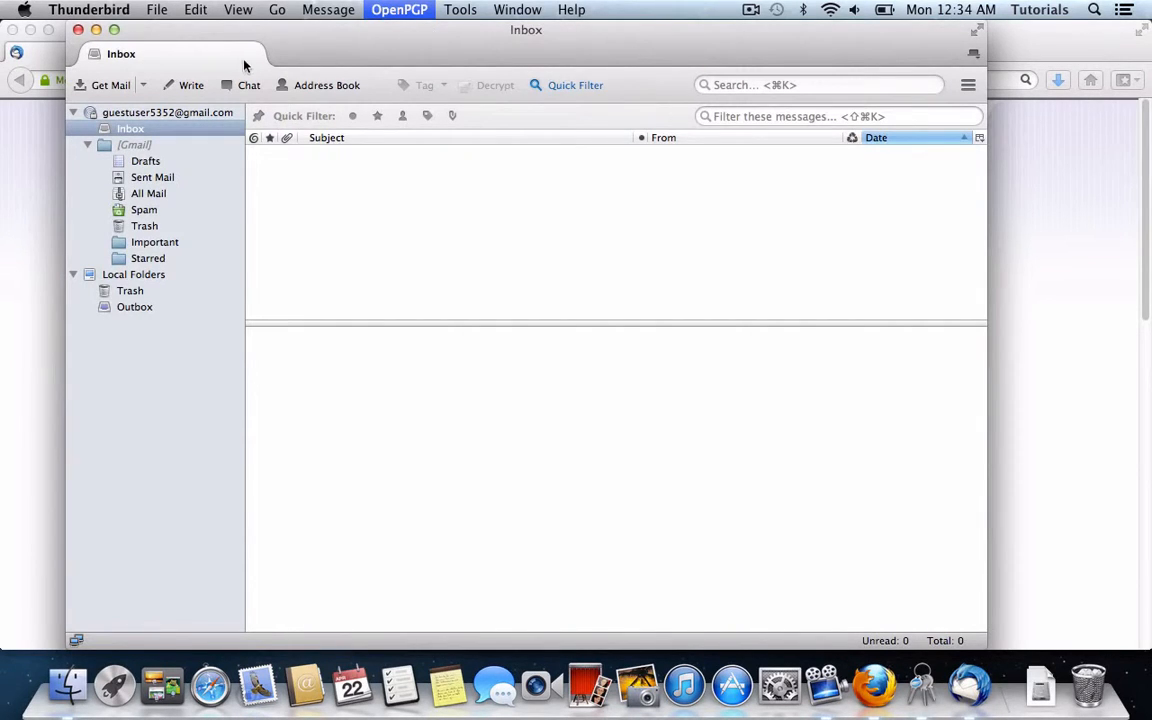
Step: Open OpenPGP Key Management and minimize GPG Keychain Access to reveal it
click(406, 12)
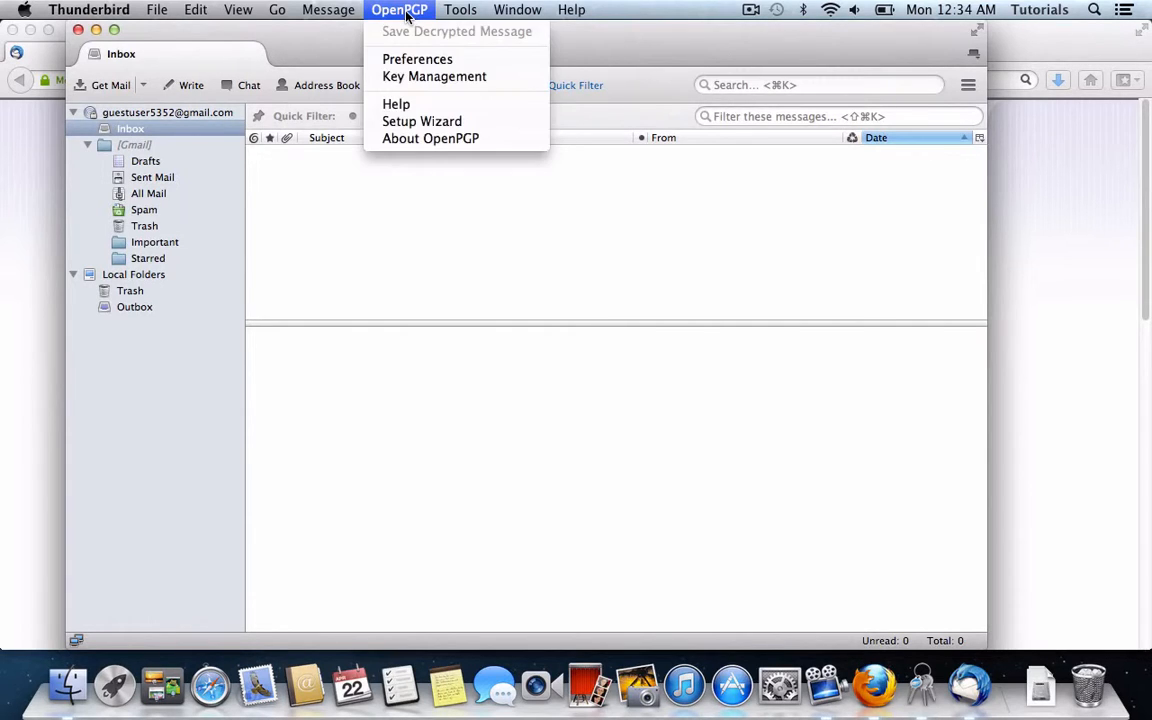
click(430, 78)
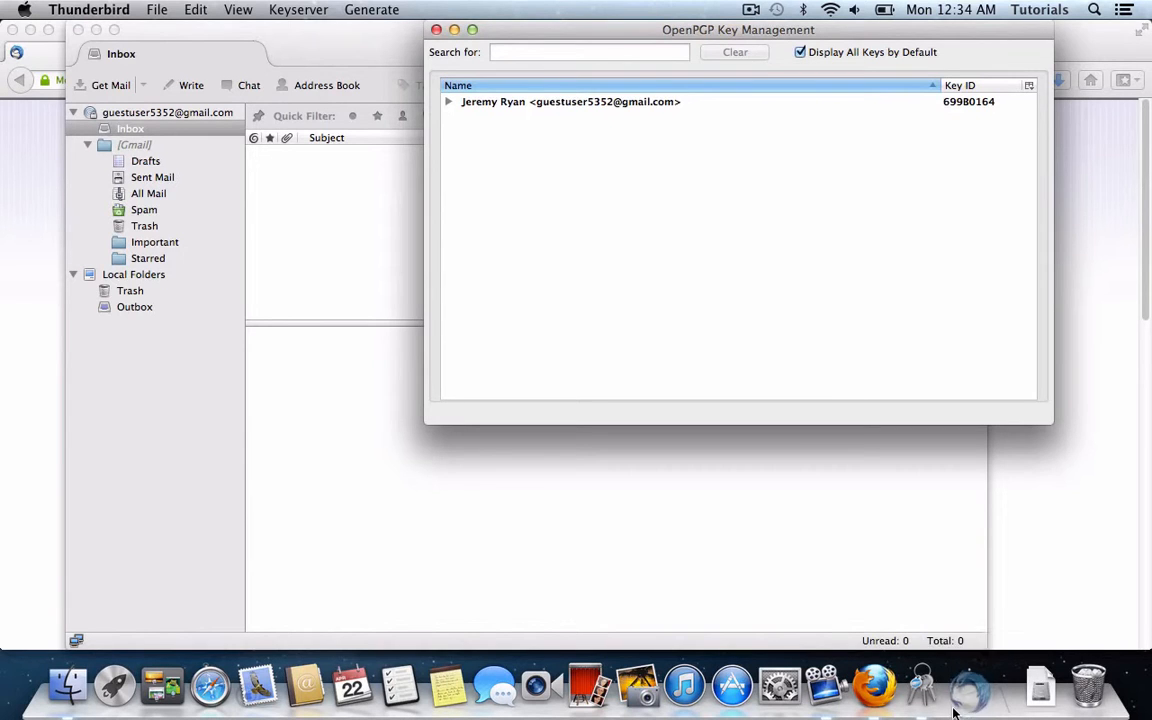
click(922, 688)
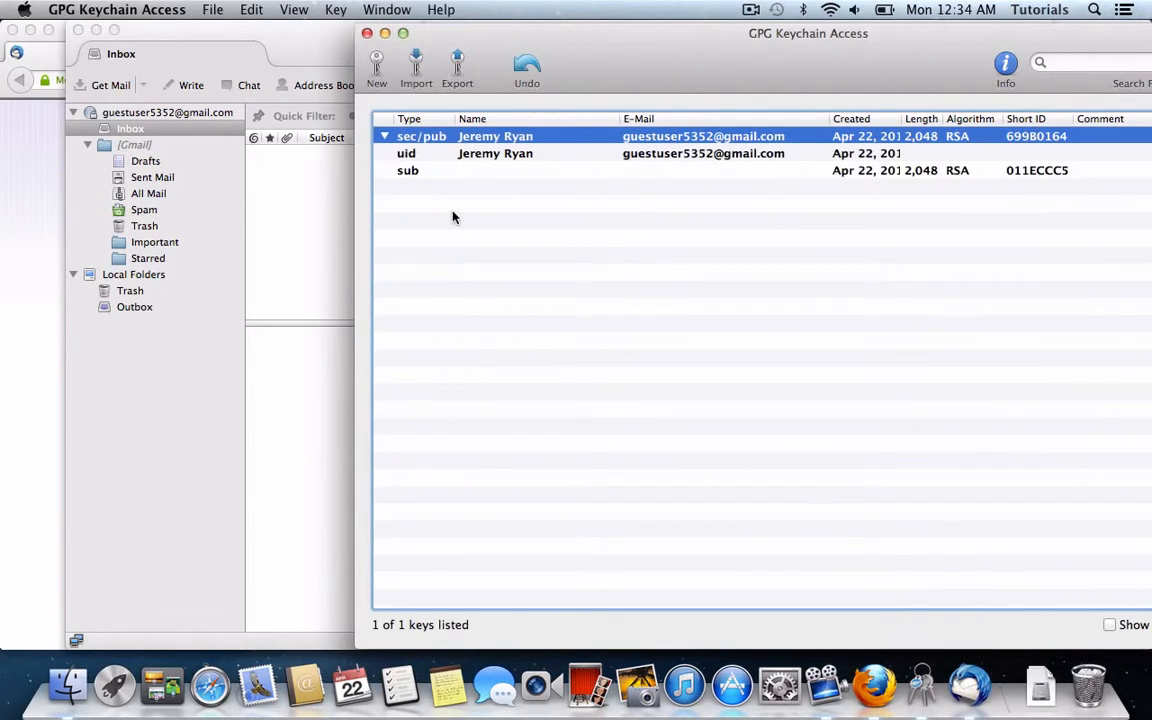
click(385, 33)
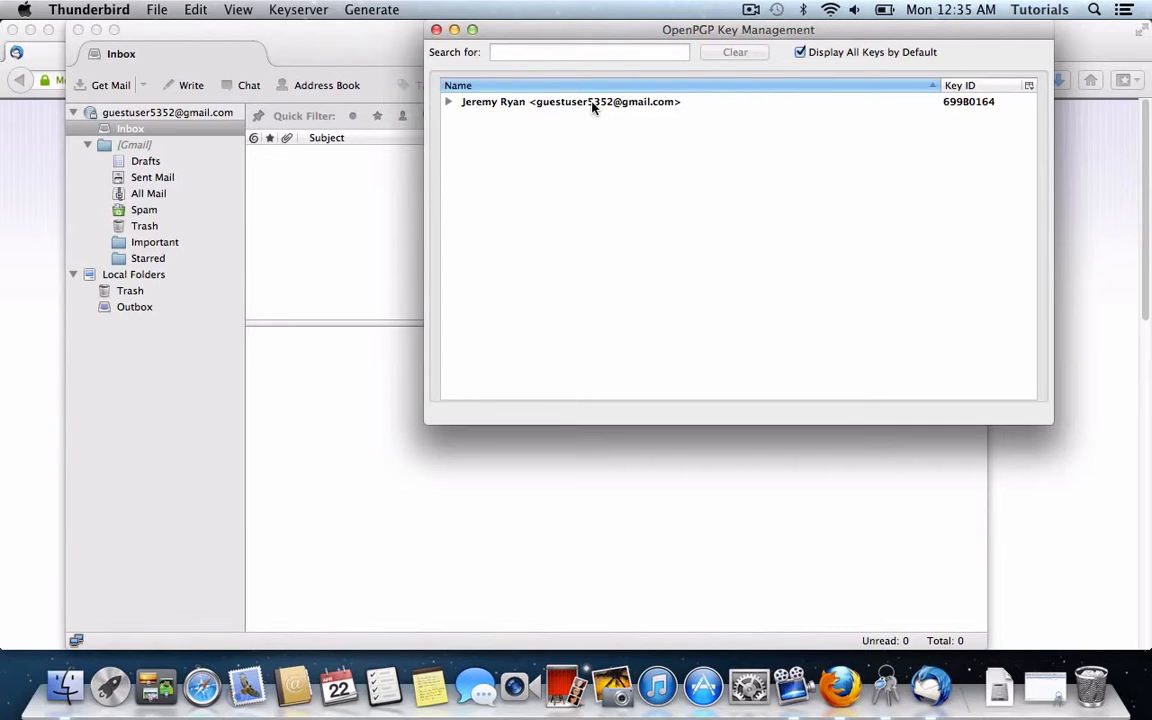
Step: Browse the key list's right-click actions and the Key Management menus
right_click(605, 178)
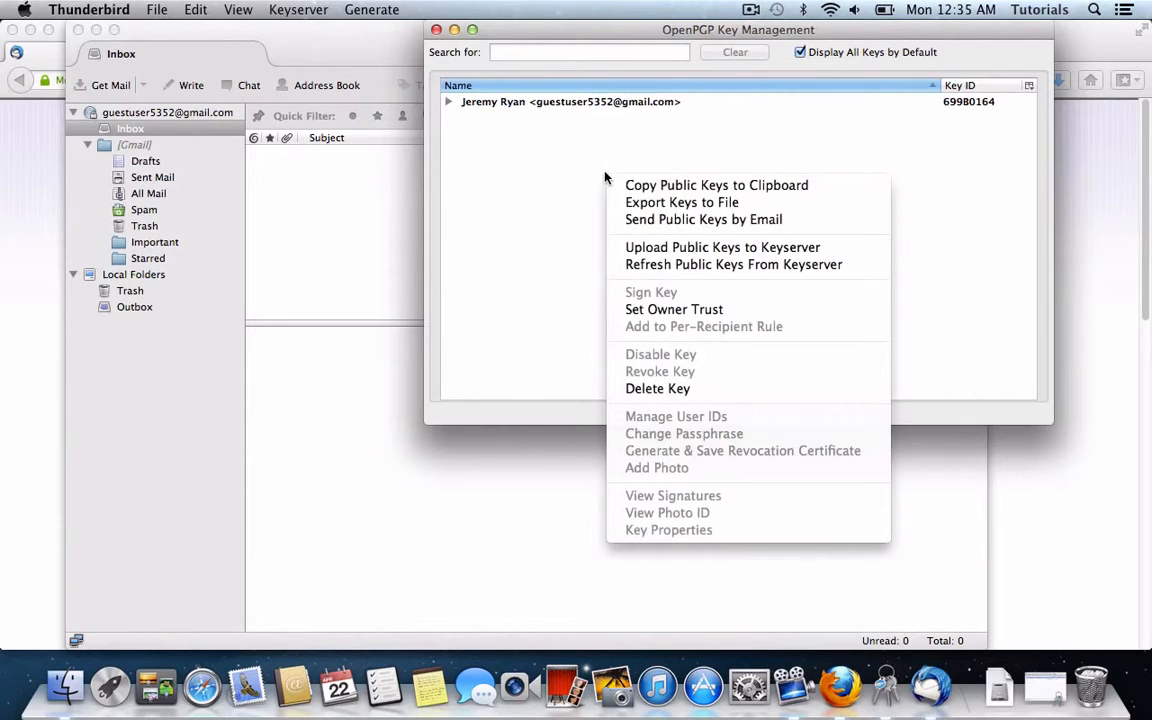
key(Escape)
right_click(605, 178)
key(Escape)
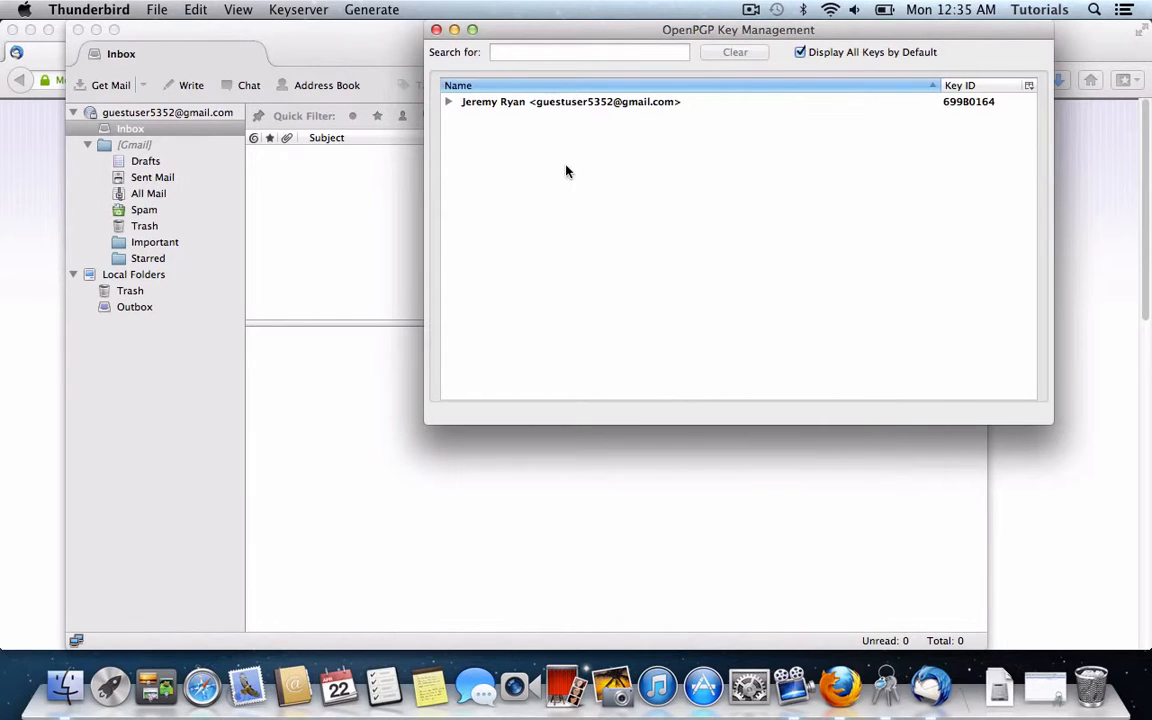
click(238, 10)
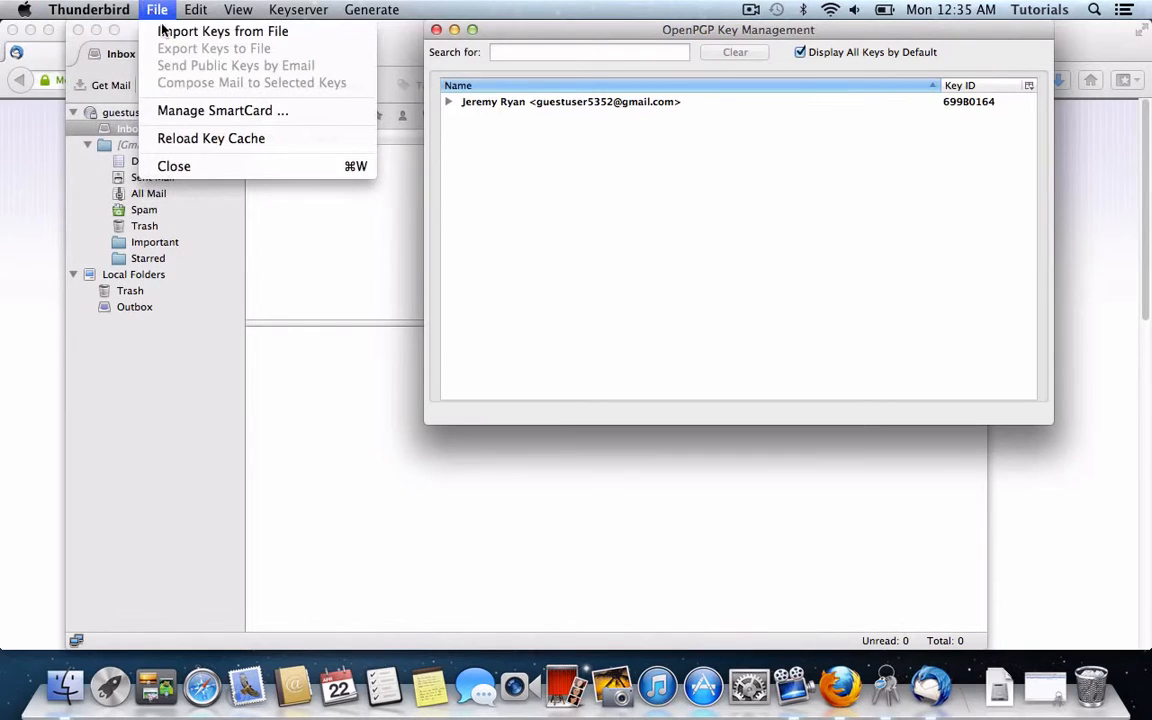
Step: Import the test contact's public key from publickey.asc on the Desktop
click(166, 33)
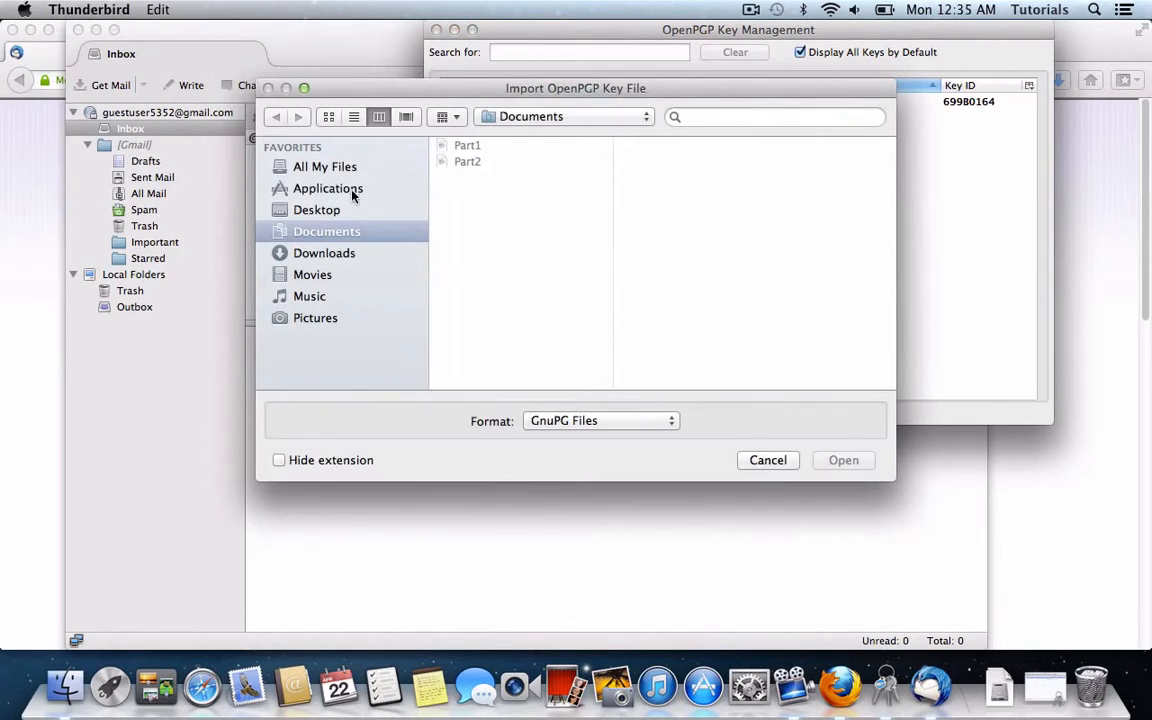
click(335, 210)
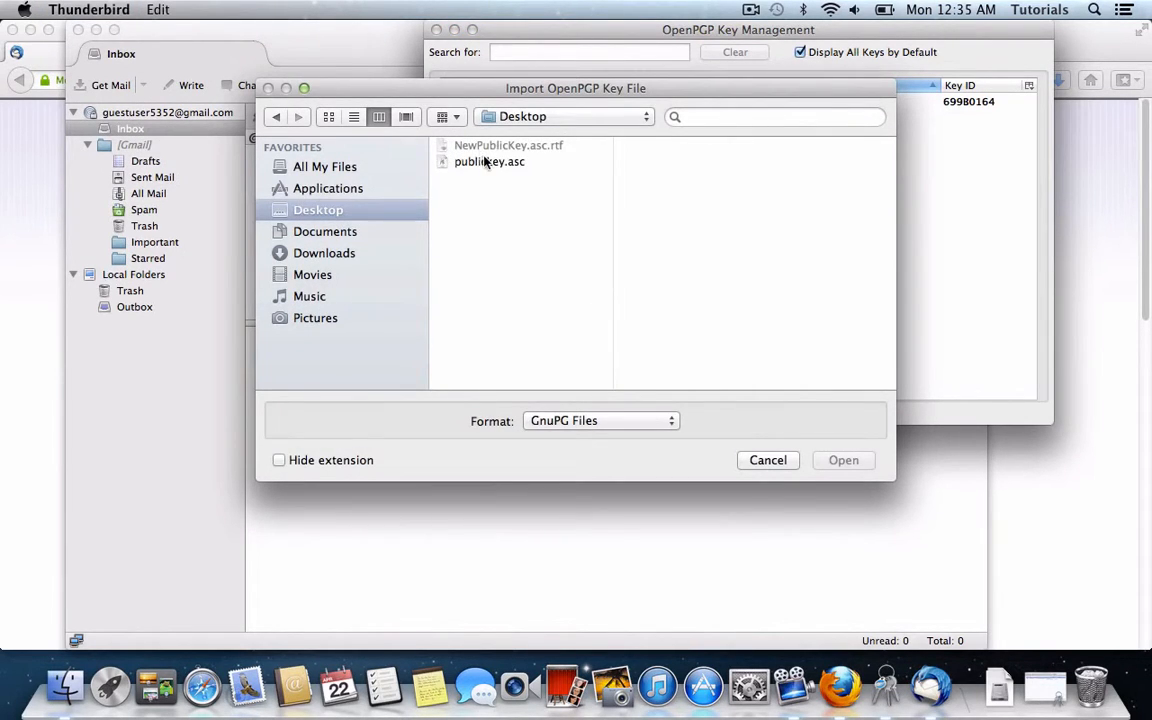
click(489, 162)
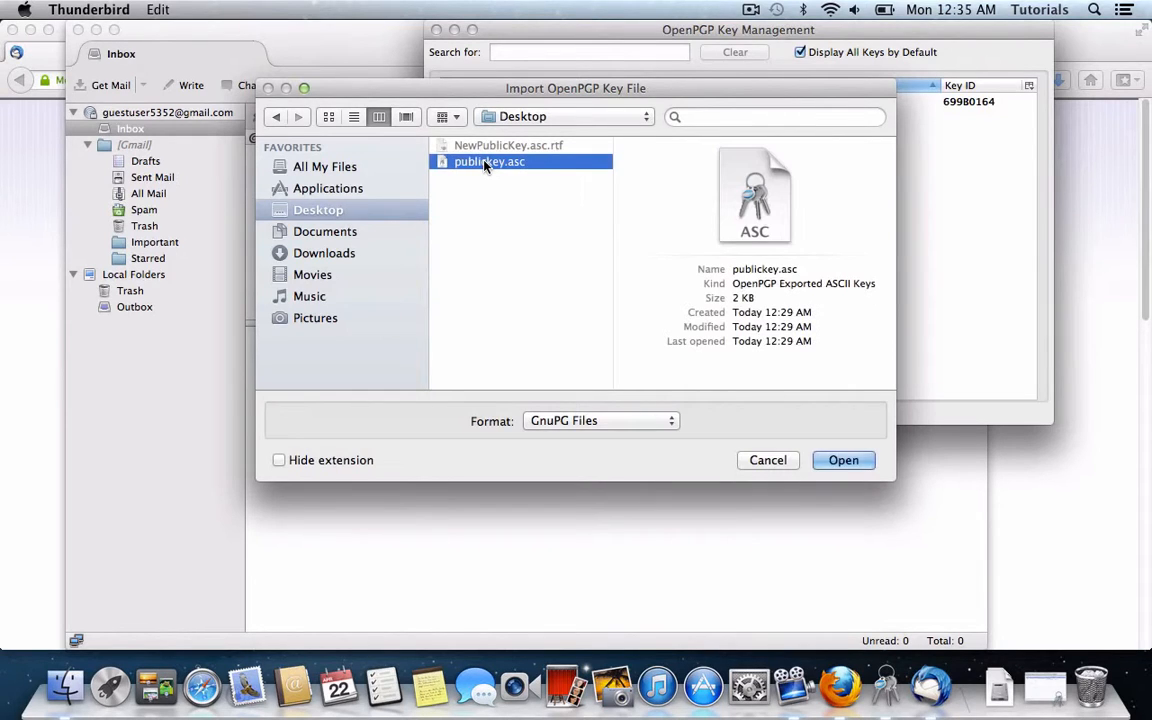
double_click(489, 162)
key(Return)
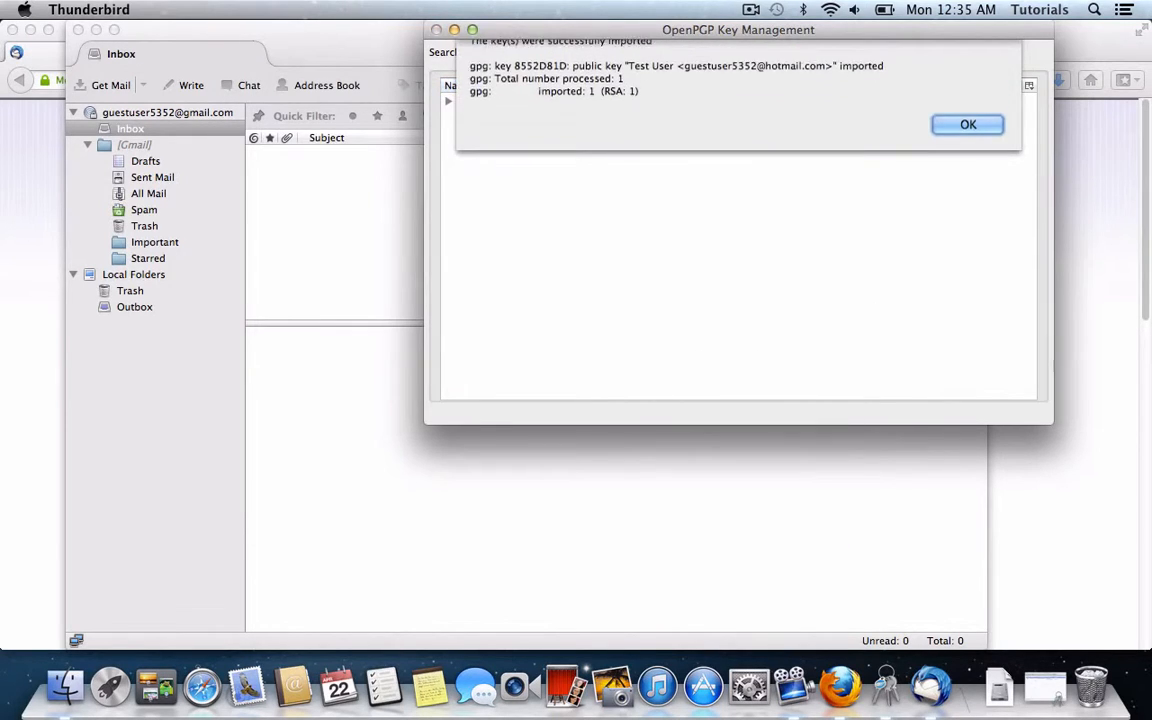
Step: Select the imported contact key and own key, reviewing the available key actions
click(567, 121)
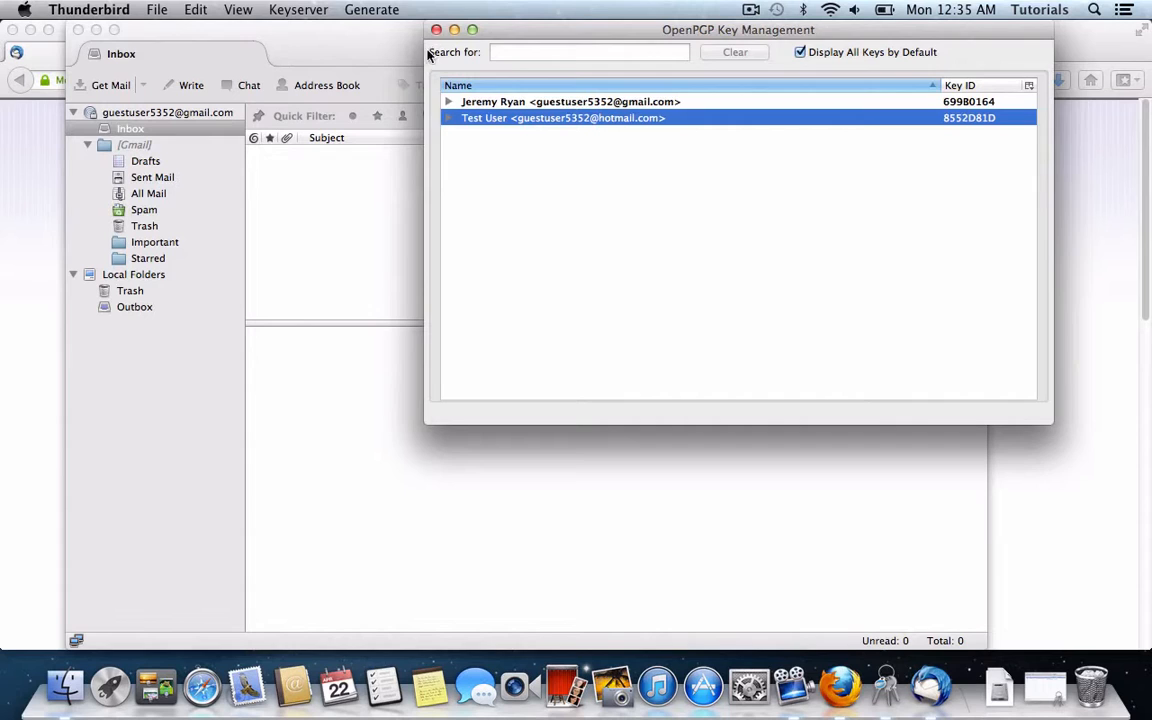
click(468, 102)
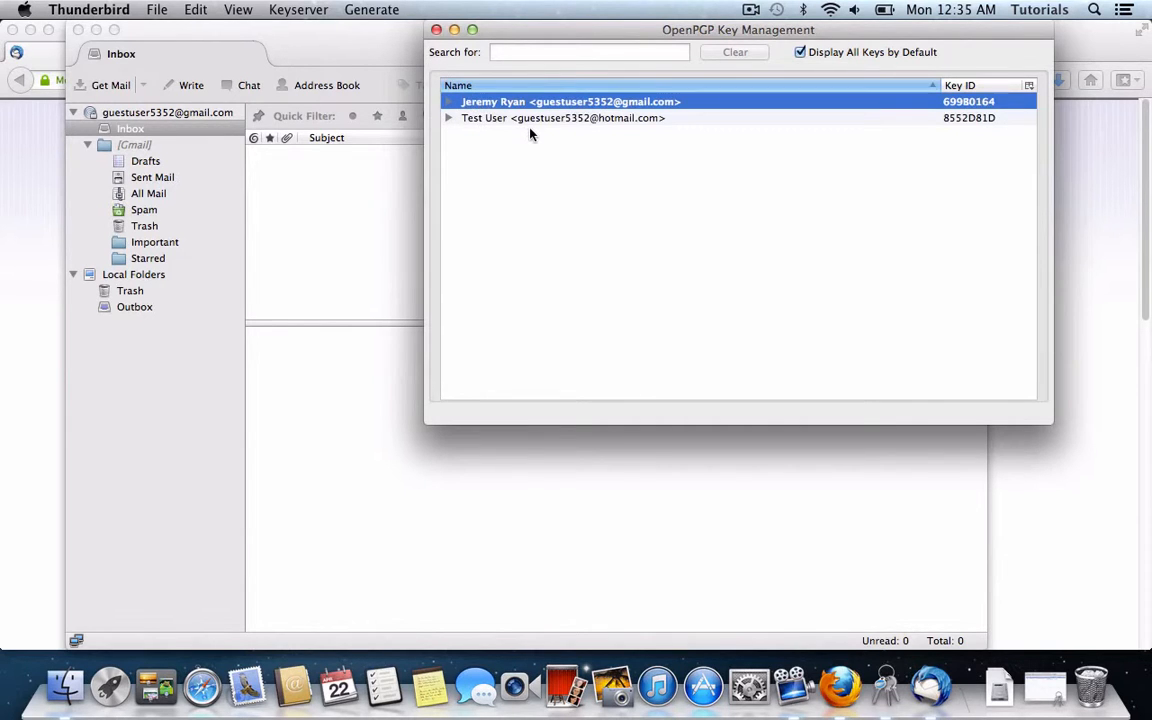
right_click(550, 103)
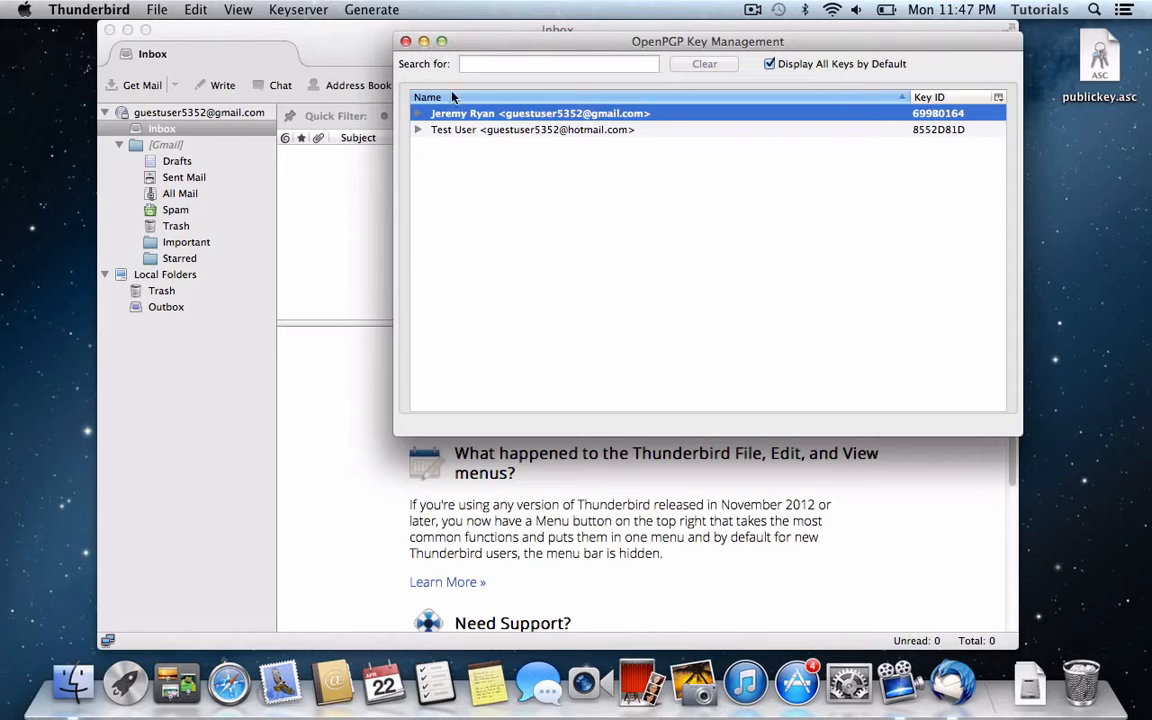
click(467, 136)
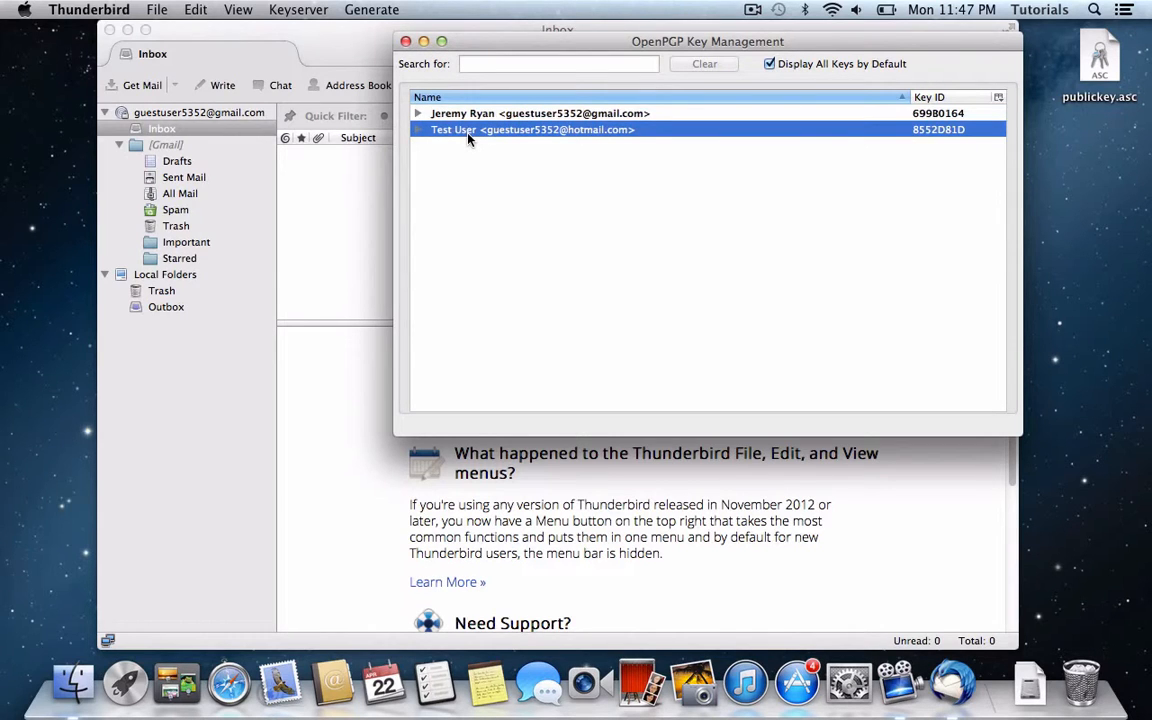
Step: Write a new message to the Hotmail test contact with subject and body 'test'
click(240, 50)
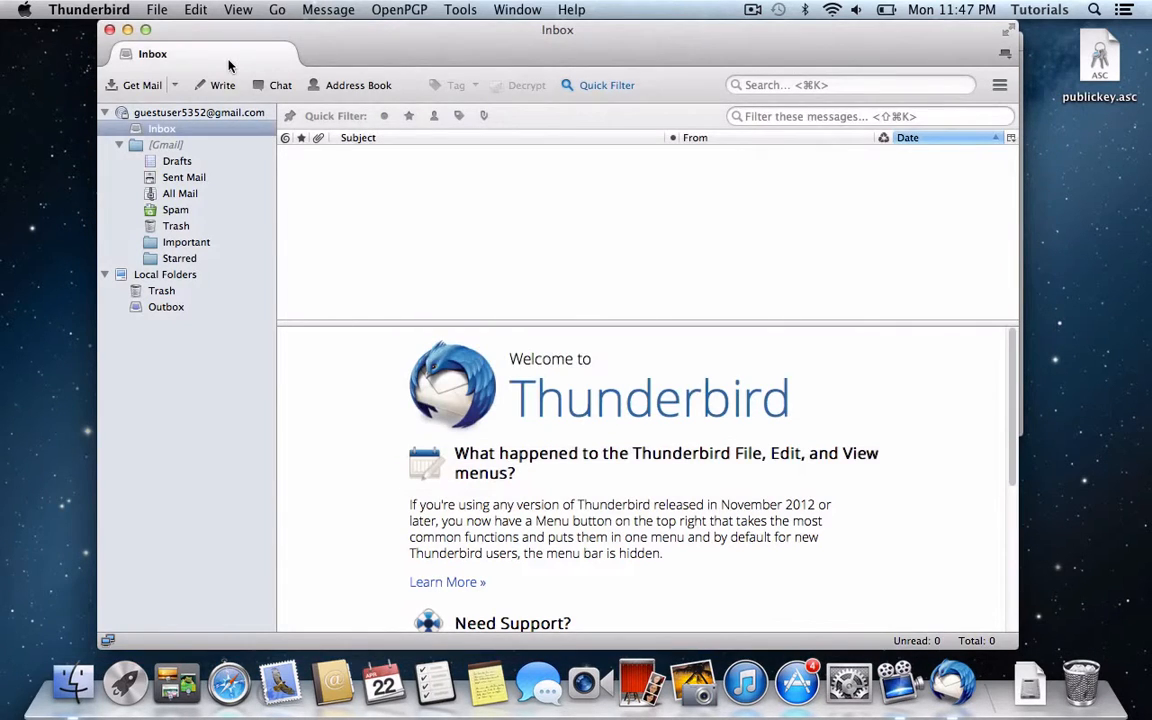
click(216, 86)
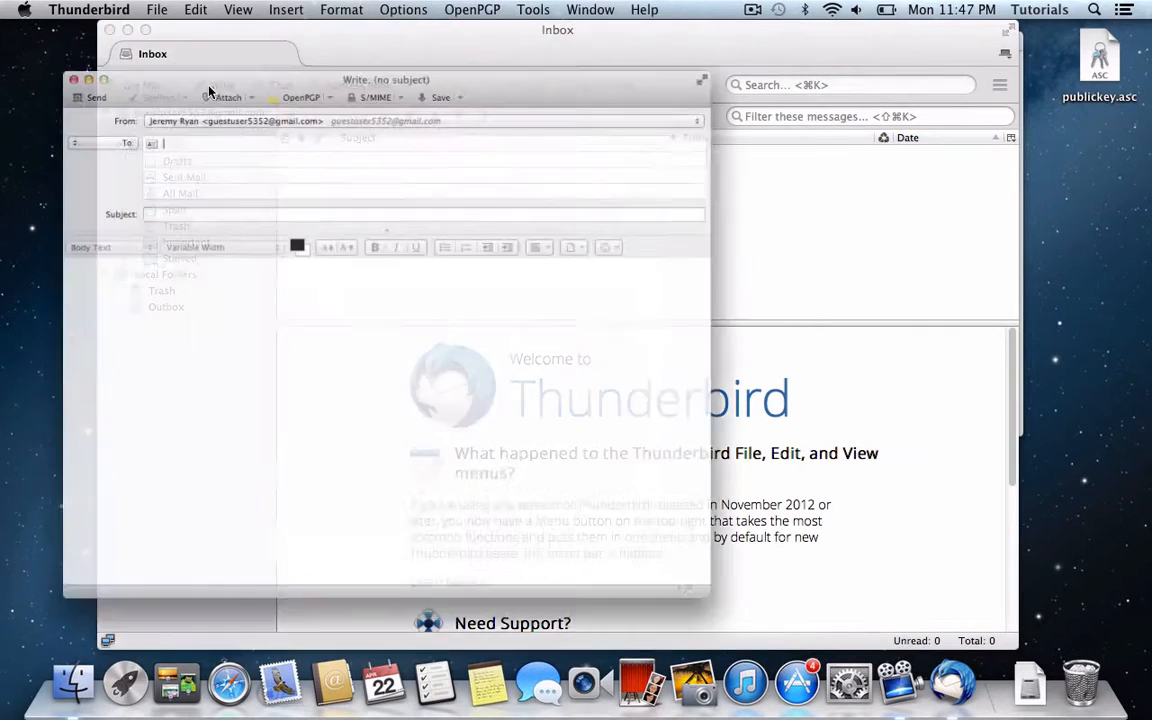
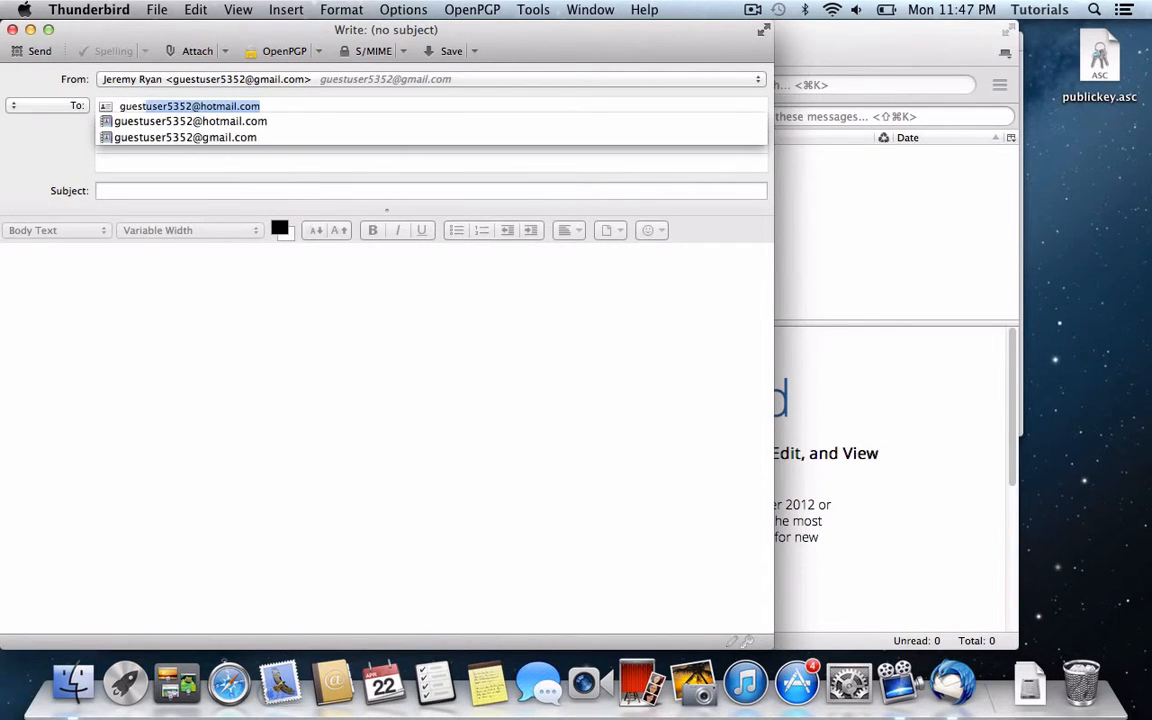
key(Return)
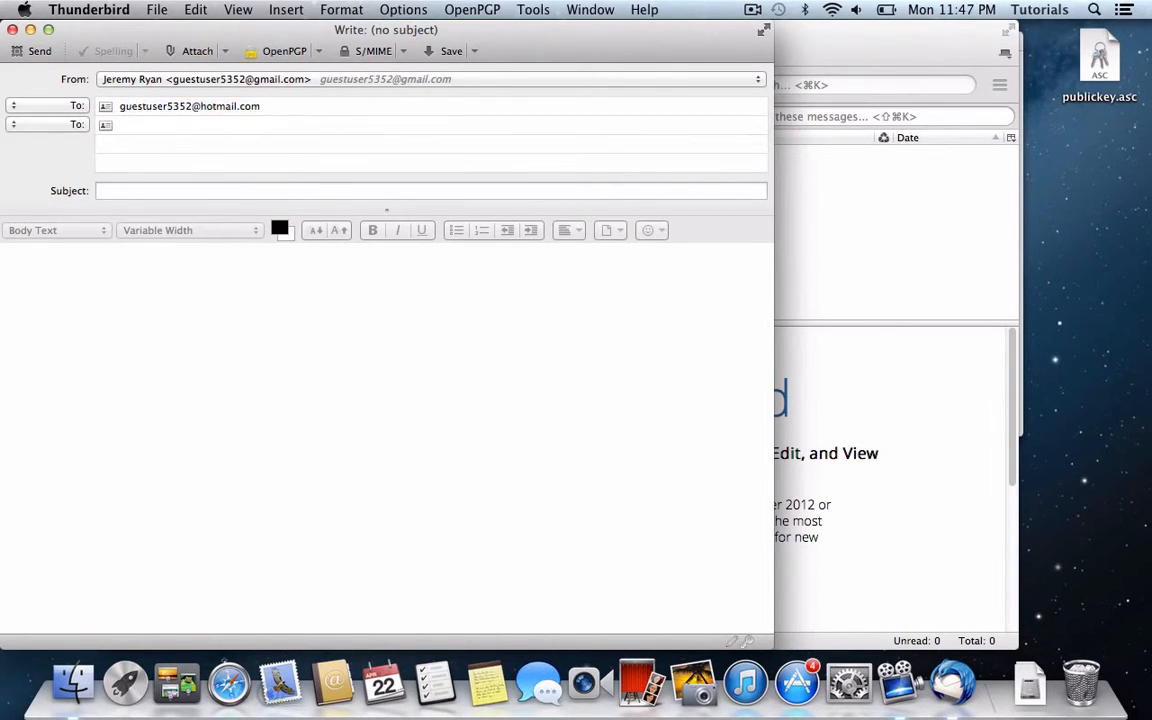
key(Tab)
text(test)
key(Tab)
text(test)
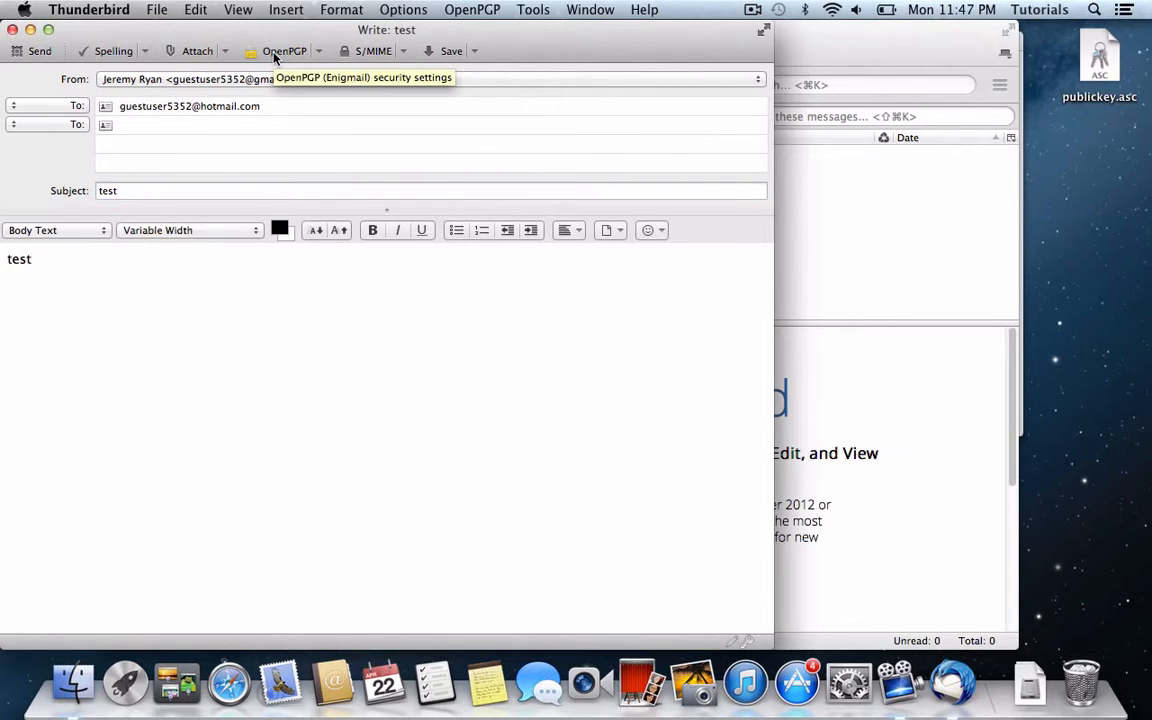
Step: Turn on OpenPGP Sign Message and Encrypt Message for this message
click(273, 52)
click(351, 93)
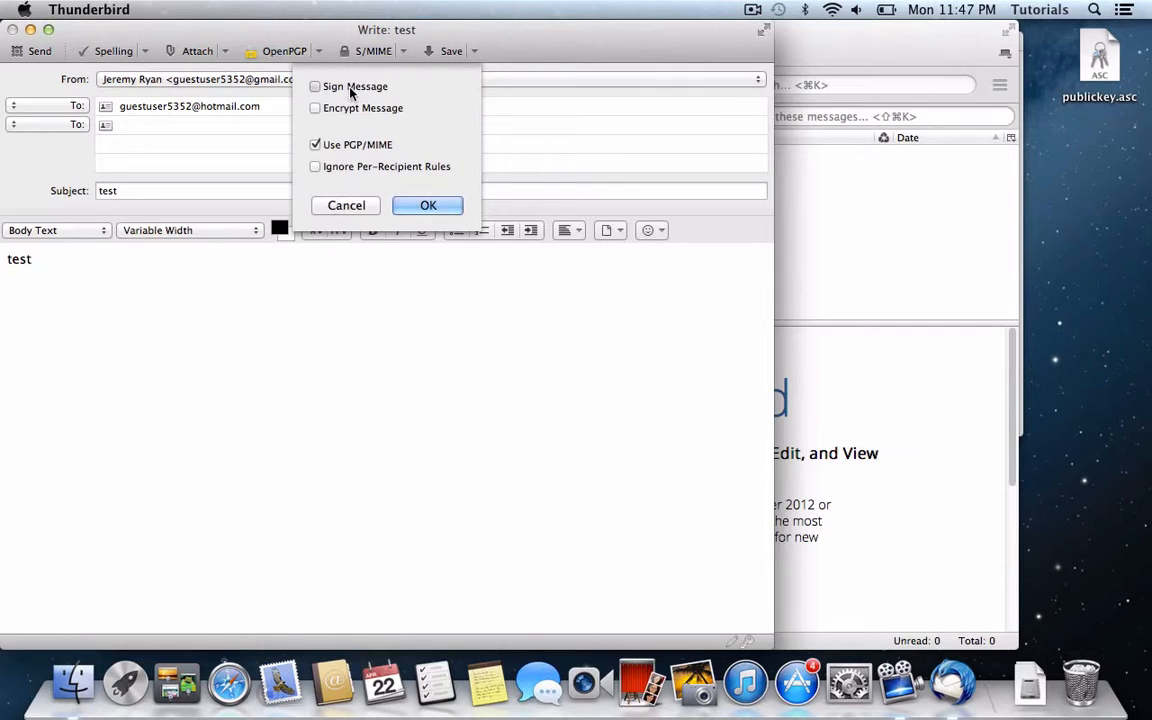
click(351, 111)
key(Return)
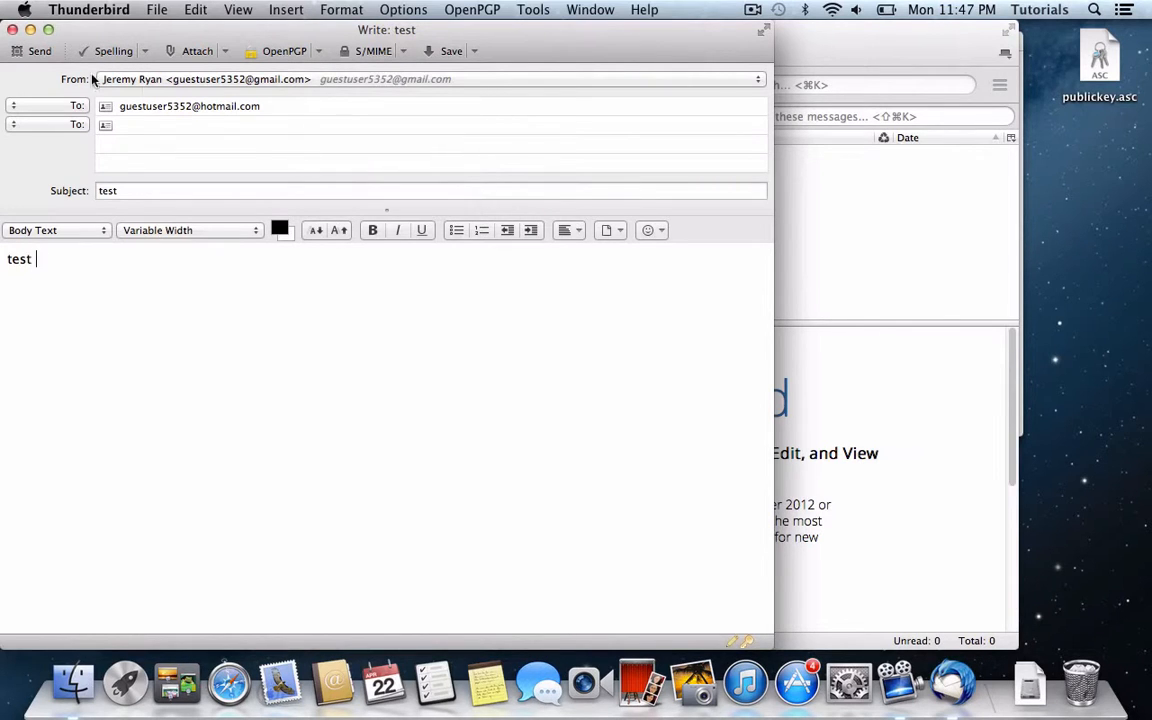
Step: Send the message, entering the key passphrase and retyping it after the invalid-passphrase warning
click(33, 53)
text(••••••)
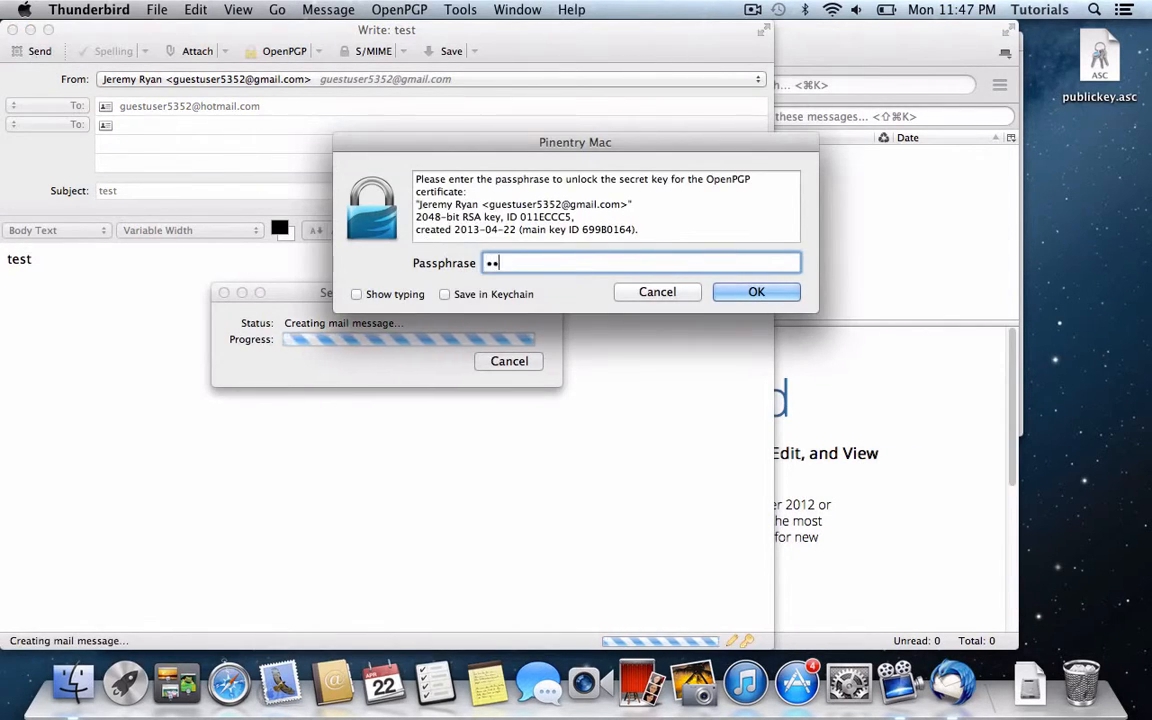
text(••••••)
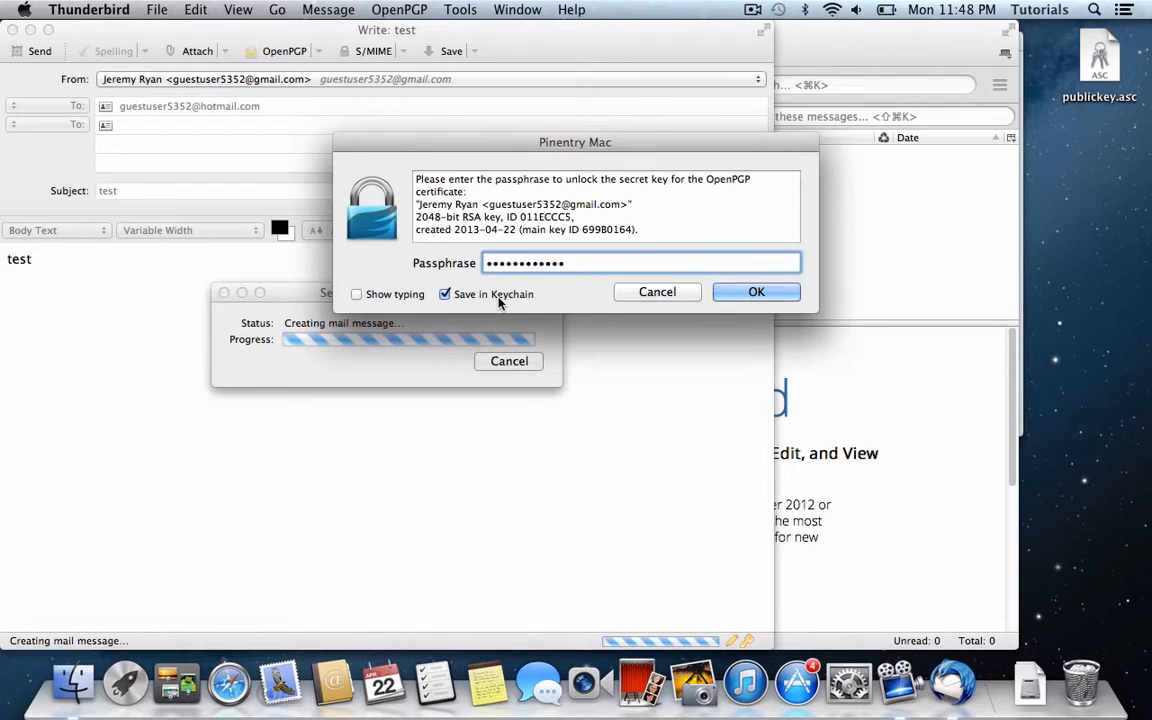
key(Return)
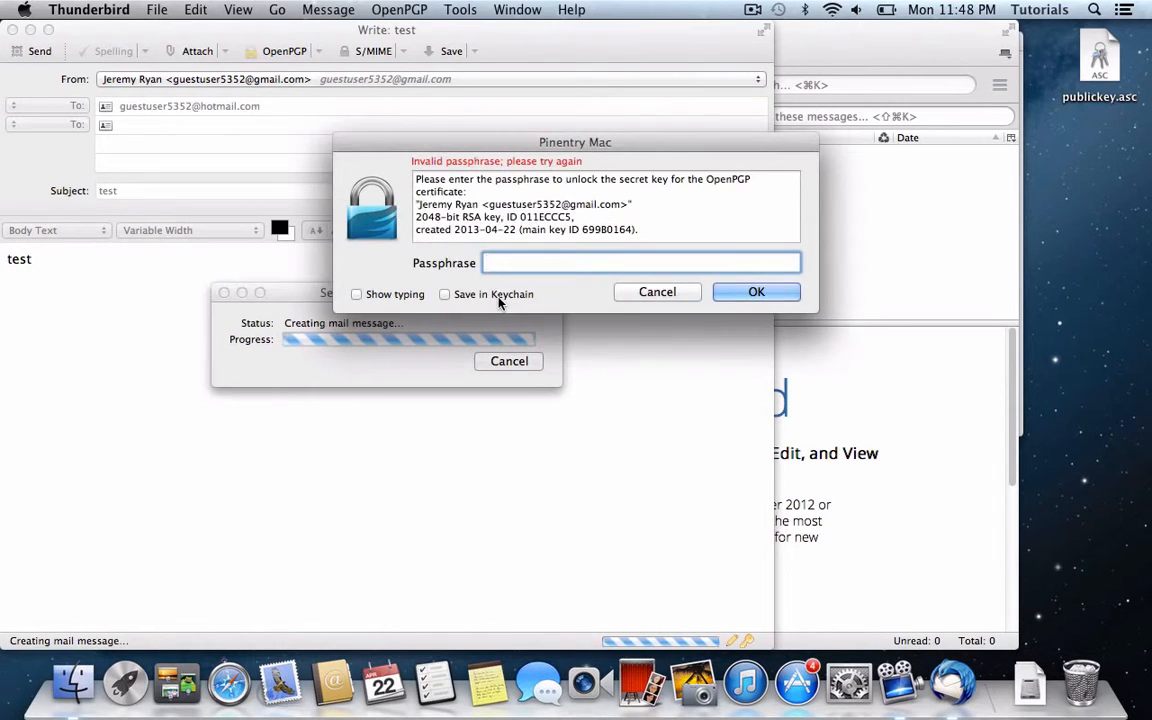
text(•••••••••••)
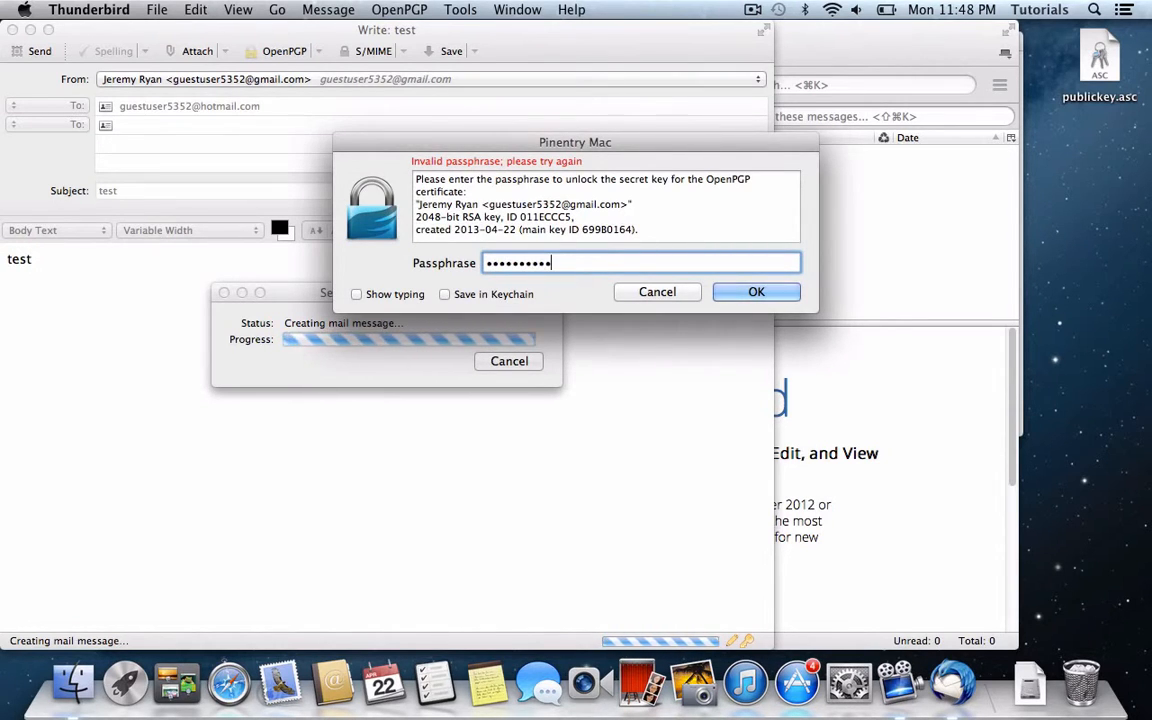
key(Return)
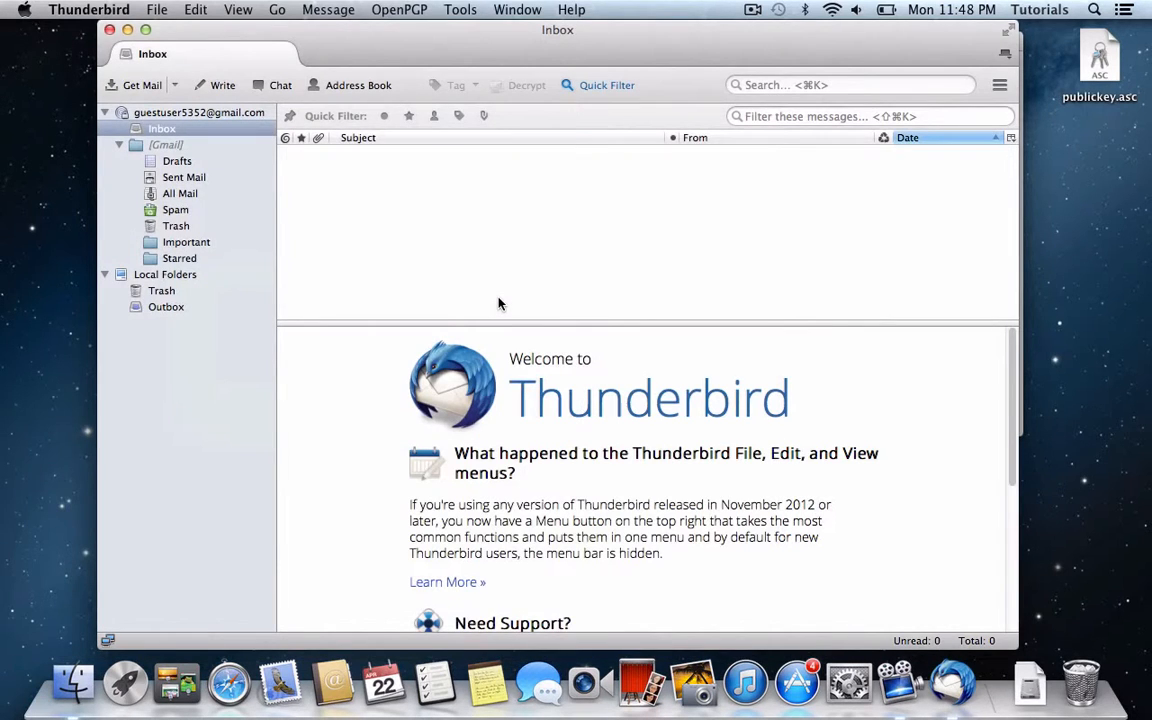
click(188, 177)
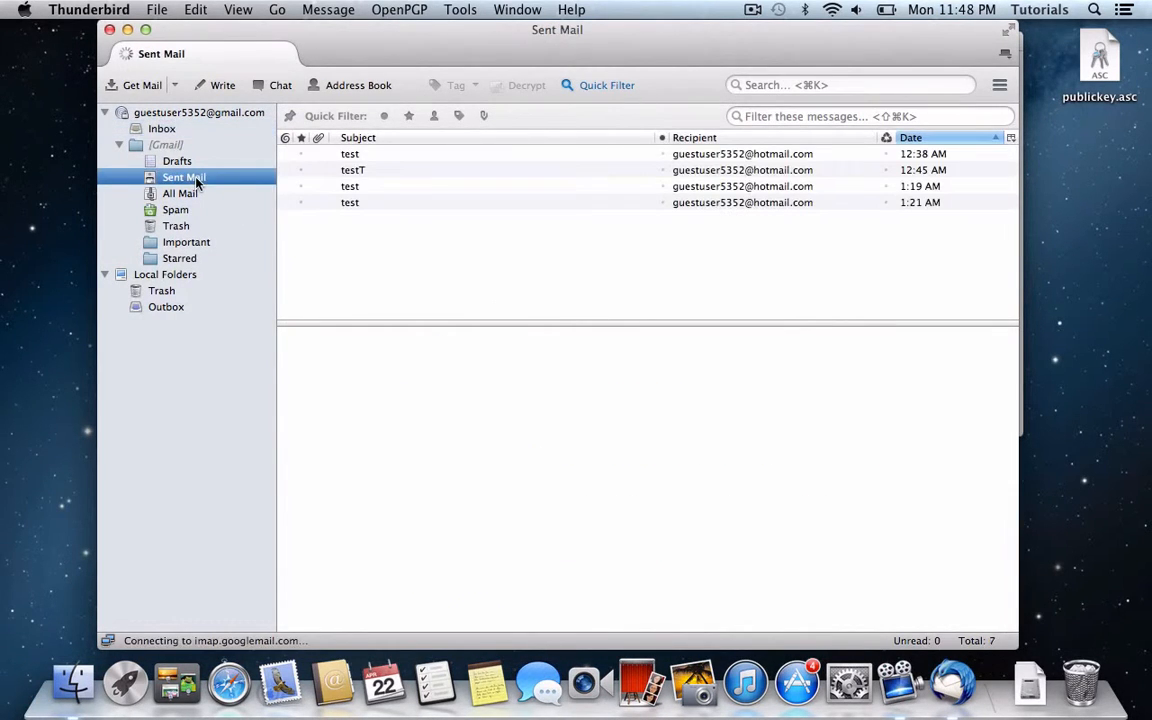
click(379, 155)
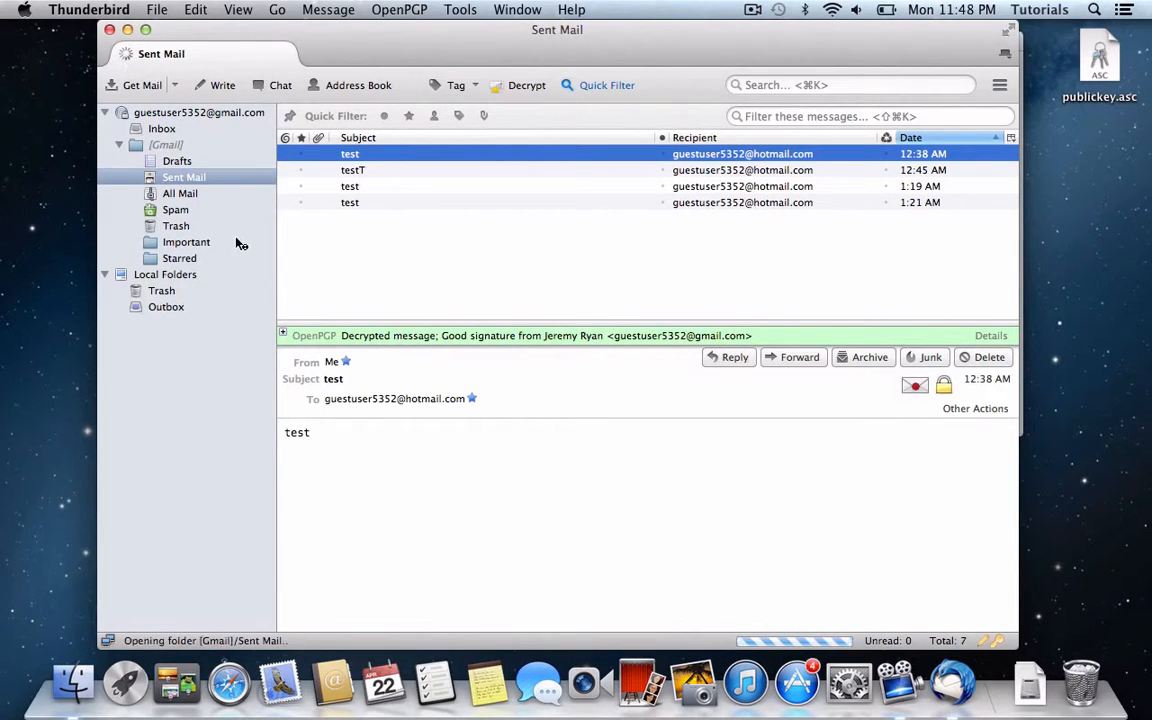
click(145, 128)
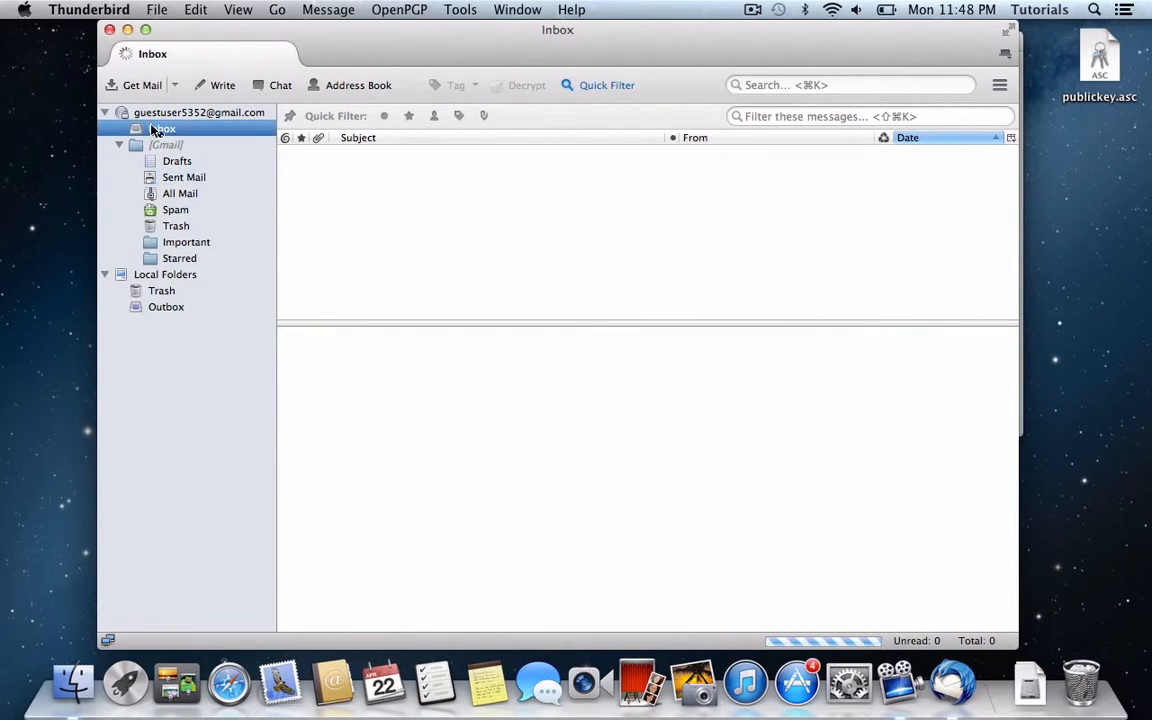
click(229, 84)
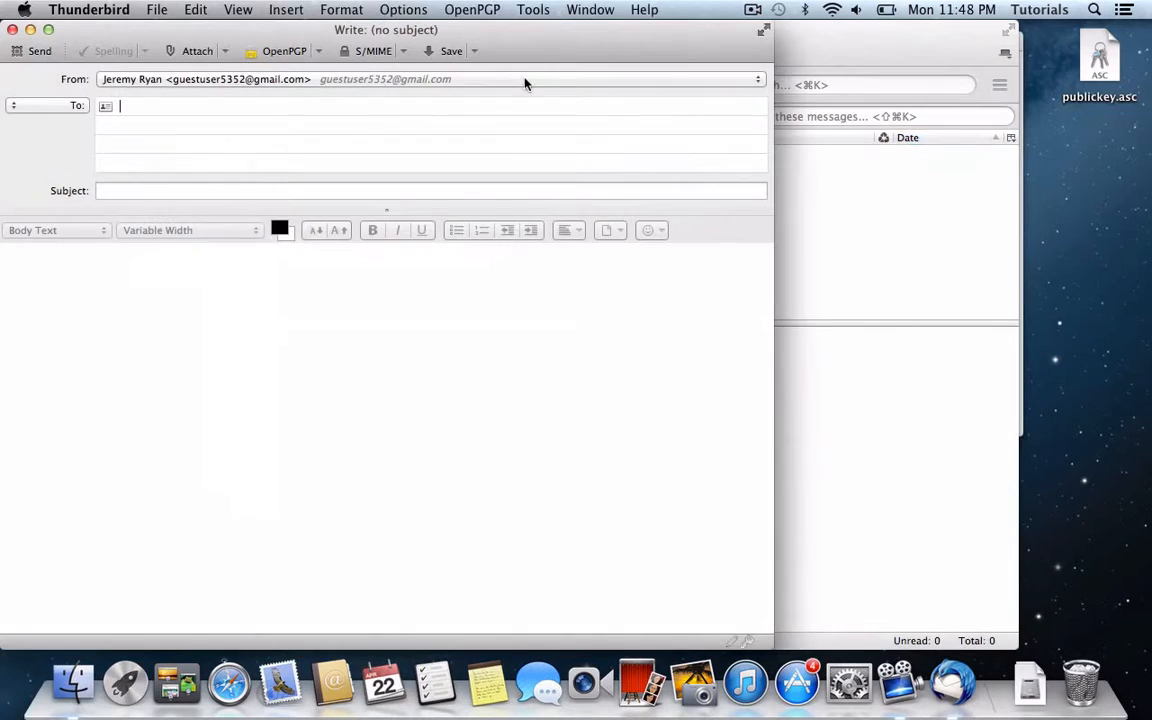
click(268, 54)
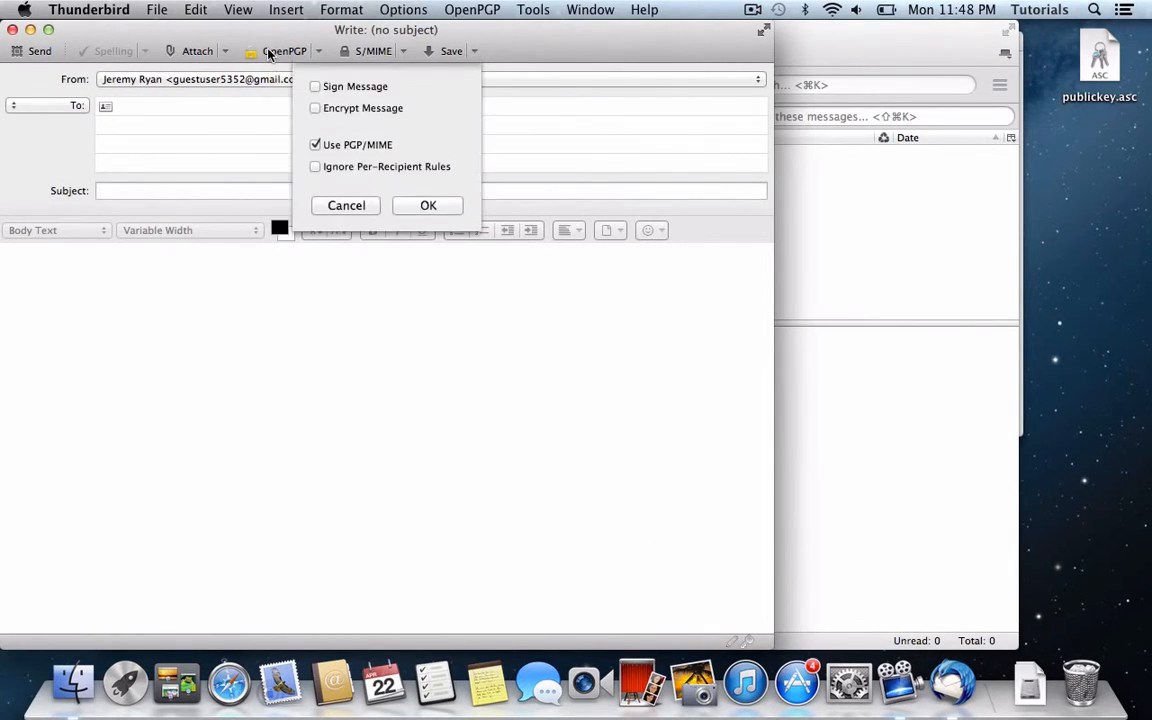
click(344, 206)
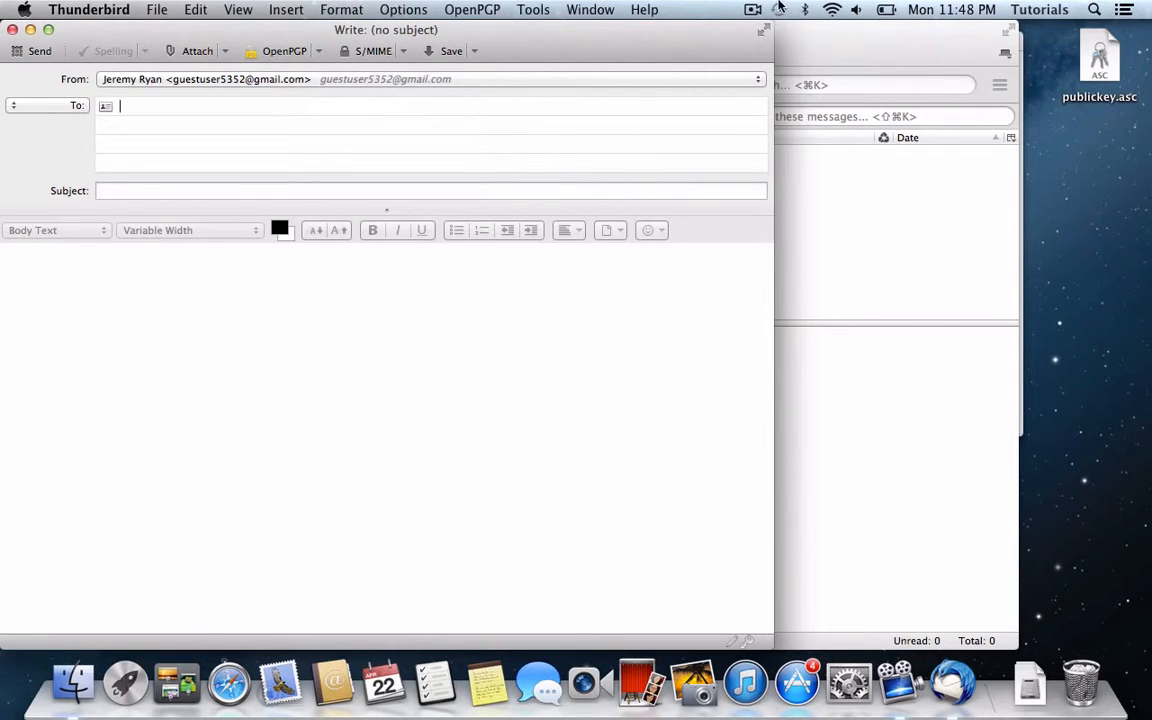
click(12, 29)
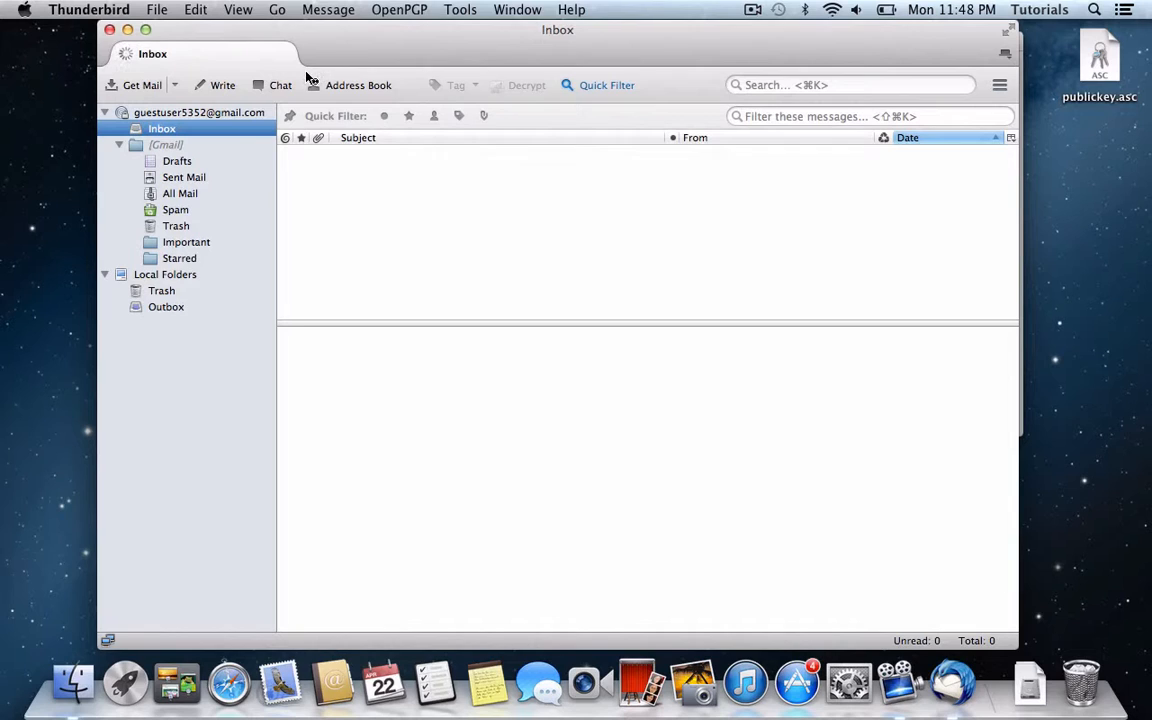
Step: Open the Per-Recipient Rules editor and open the contact's existing rule for editing
click(381, 9)
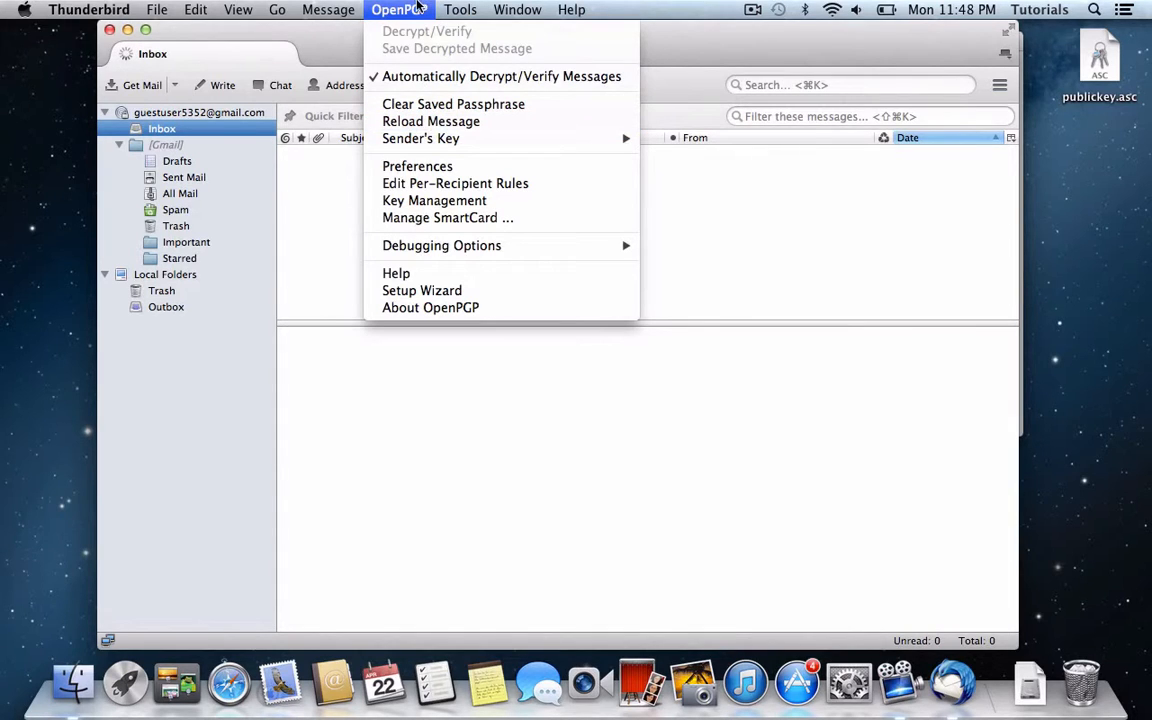
click(444, 184)
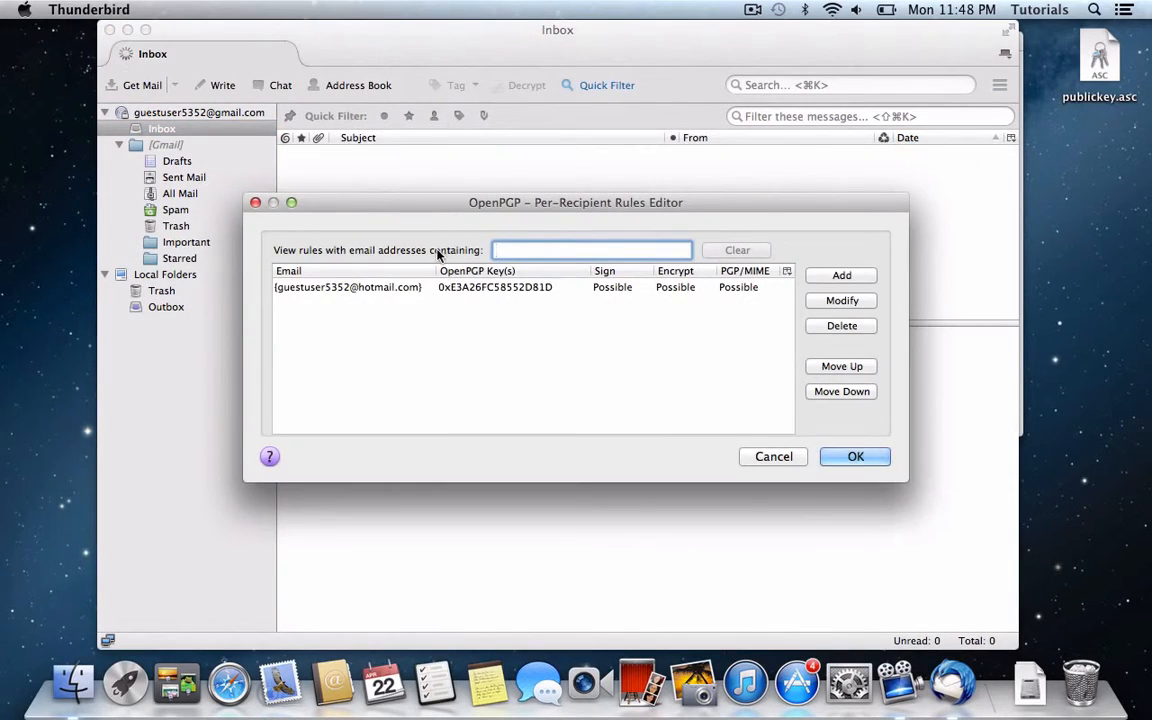
click(516, 290)
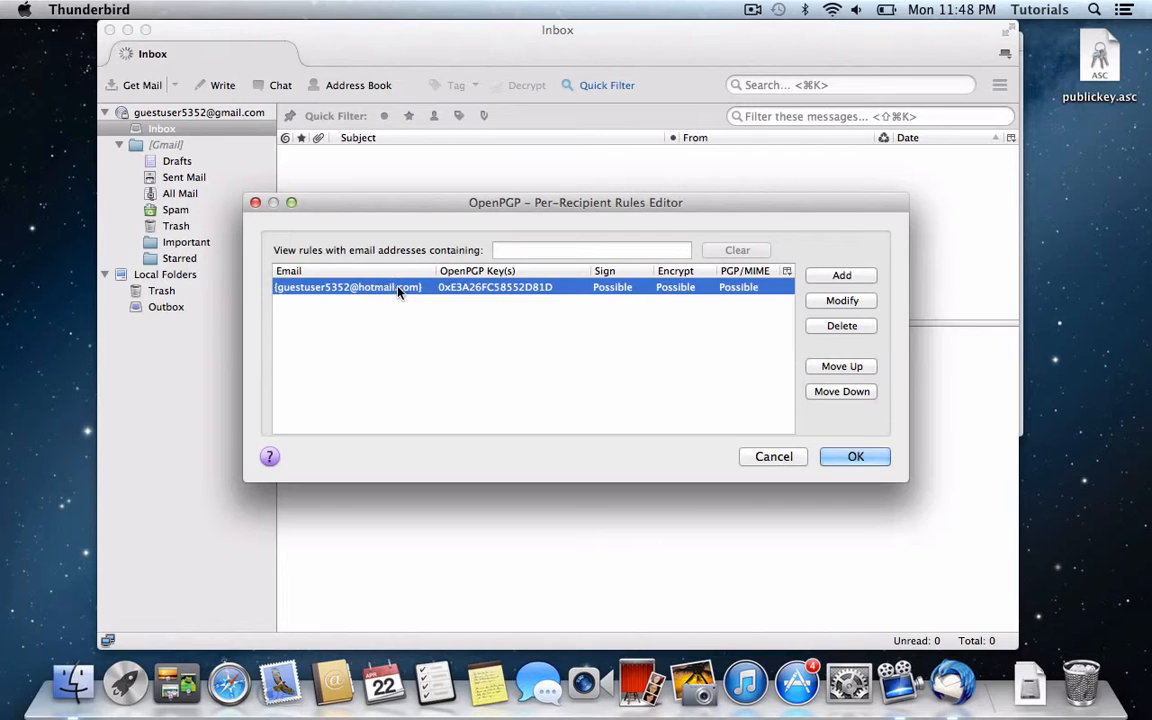
click(830, 277)
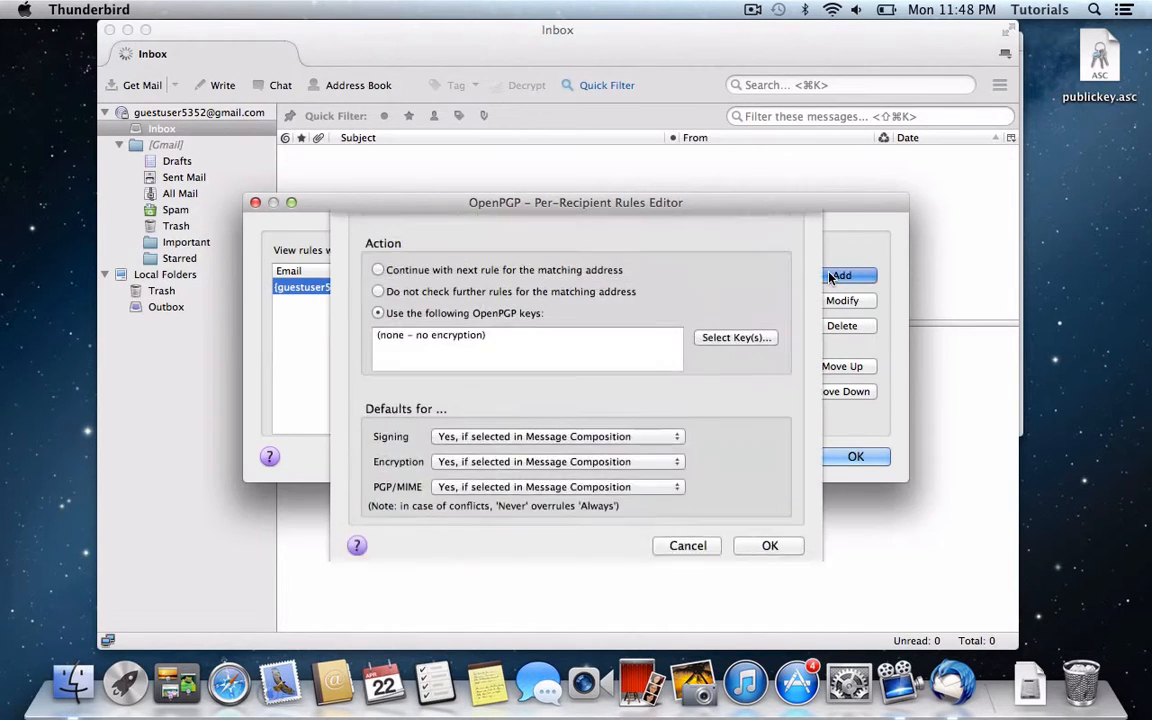
click(688, 621)
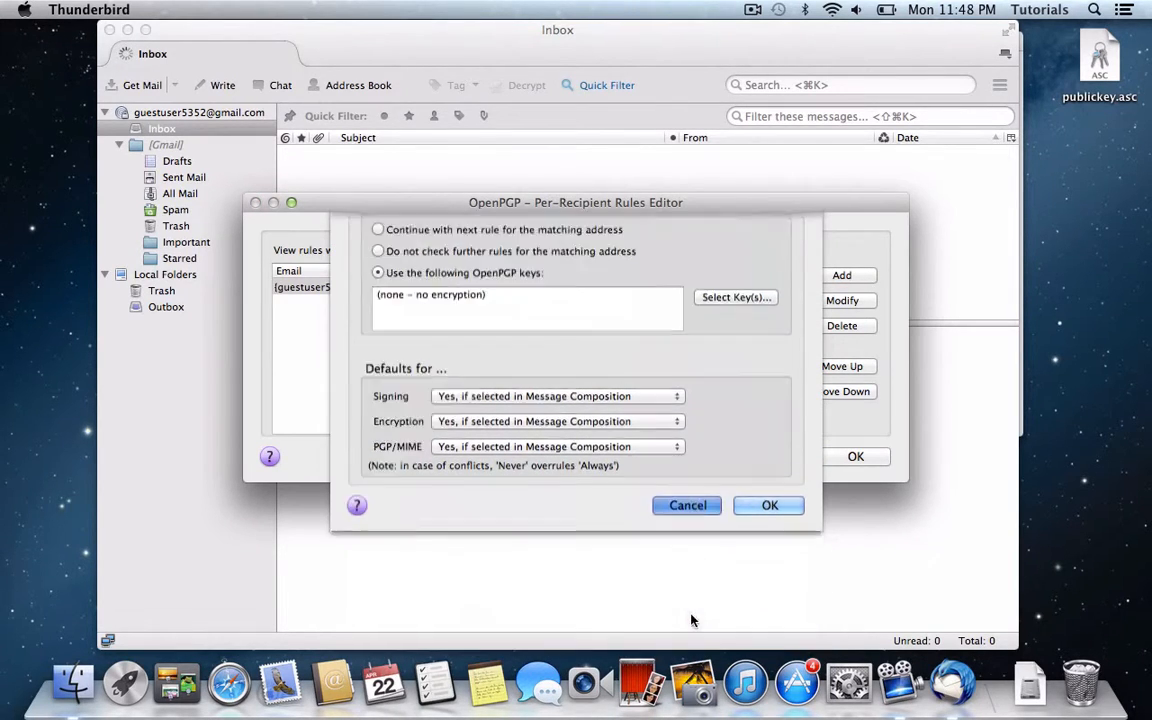
double_click(404, 288)
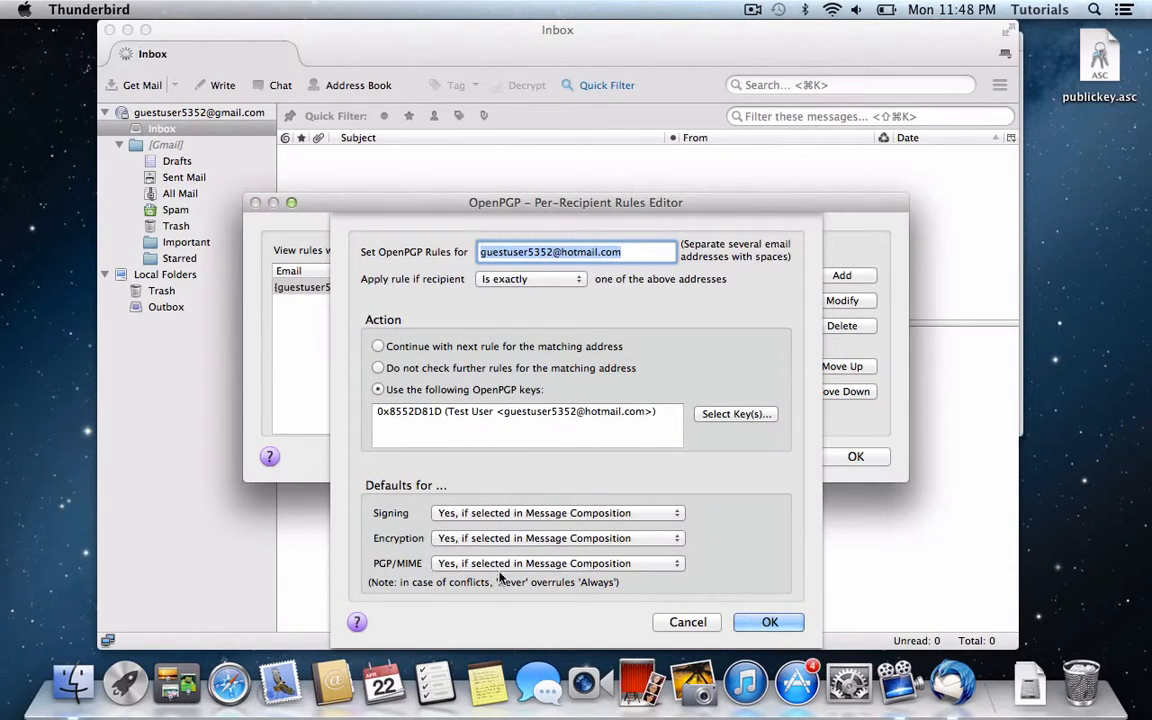
Step: Set Signing, Encryption and PGP/MIME to Always for the contact and save the rules
click(460, 513)
click(492, 562)
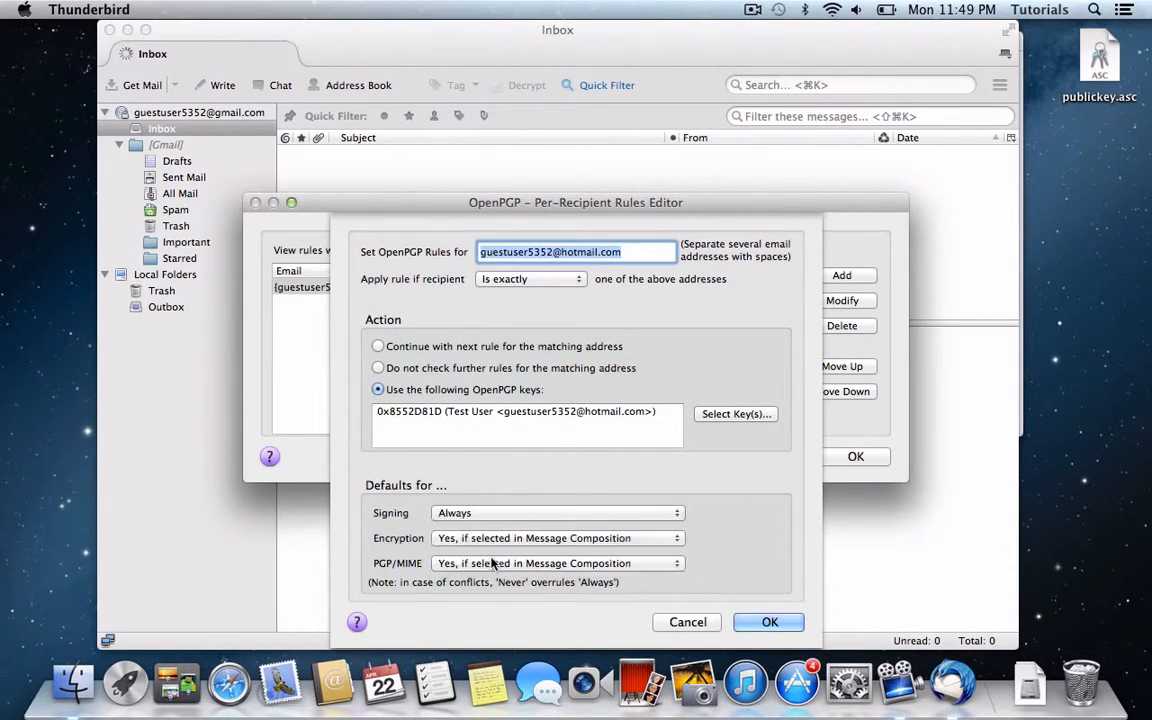
click(492, 538)
click(465, 589)
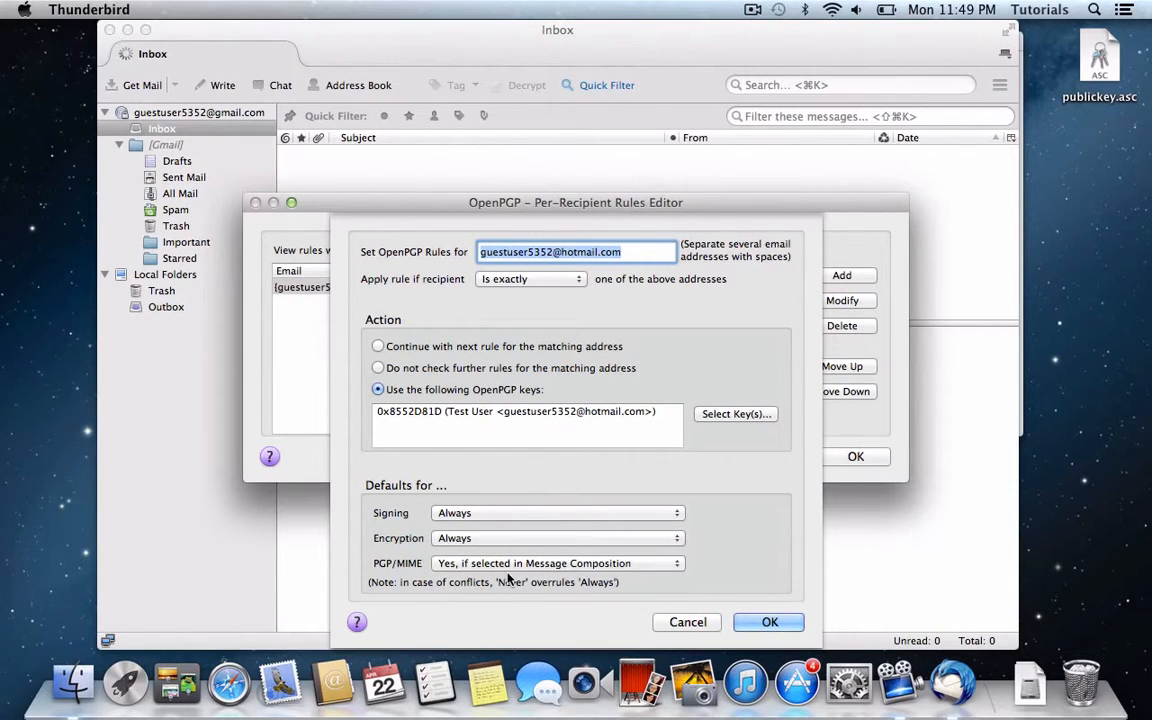
click(470, 563)
click(519, 611)
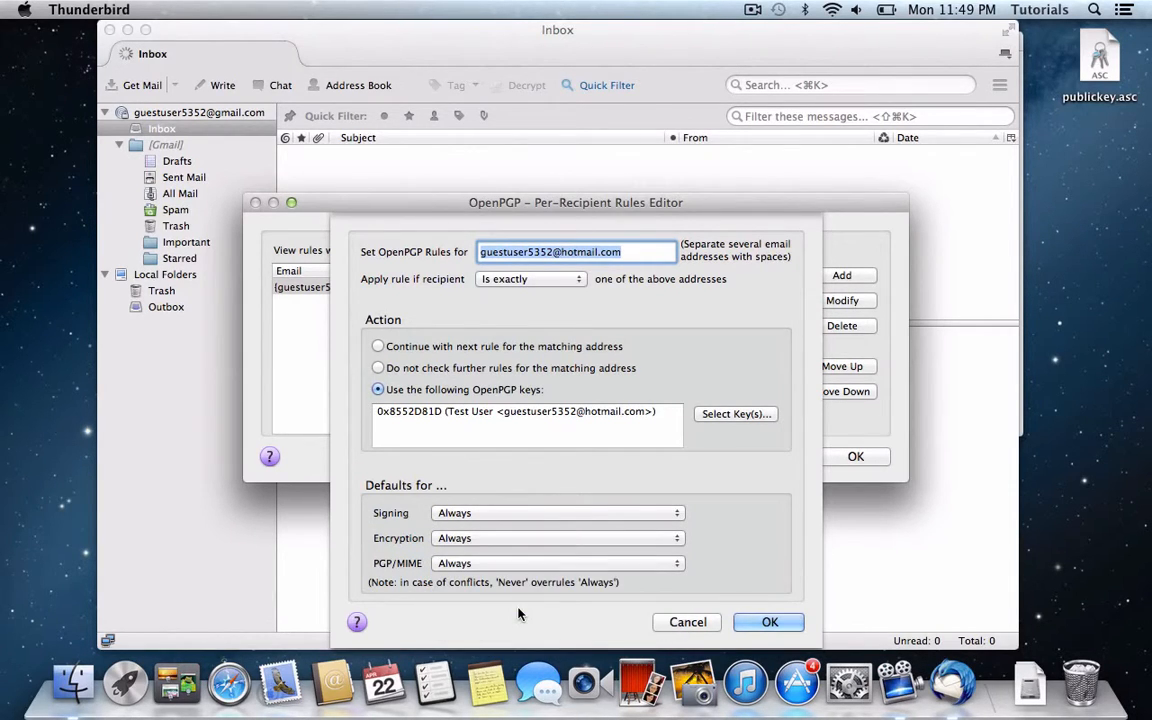
key(Return)
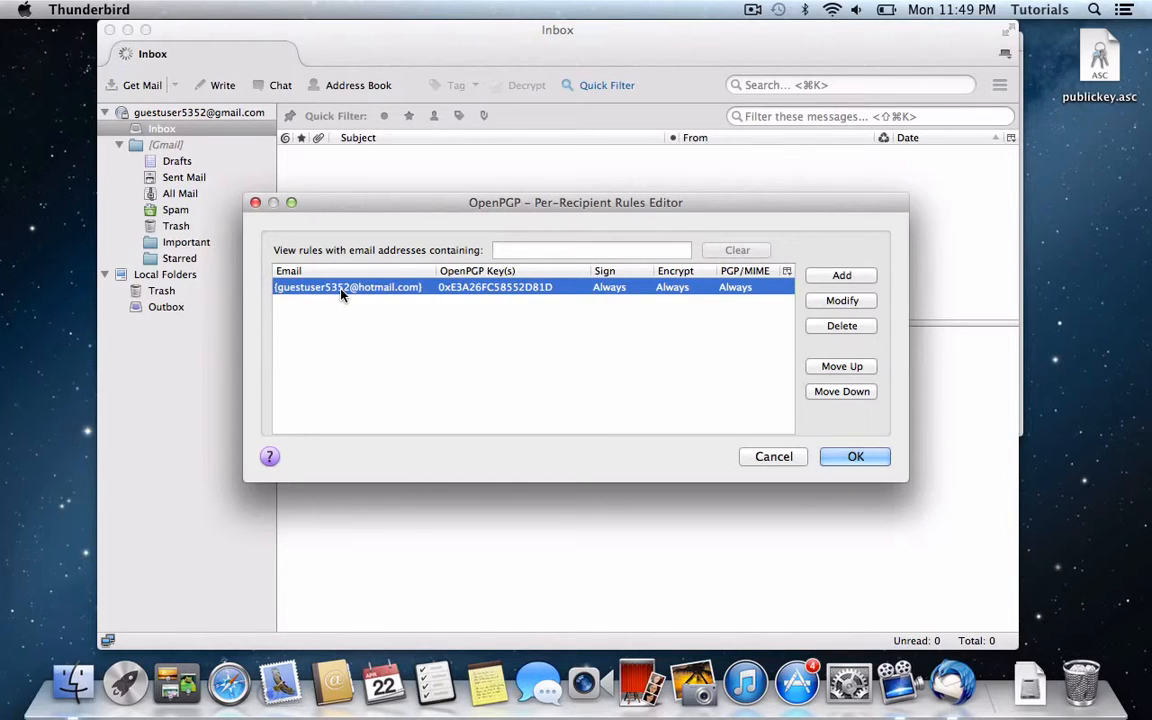
key(Return)
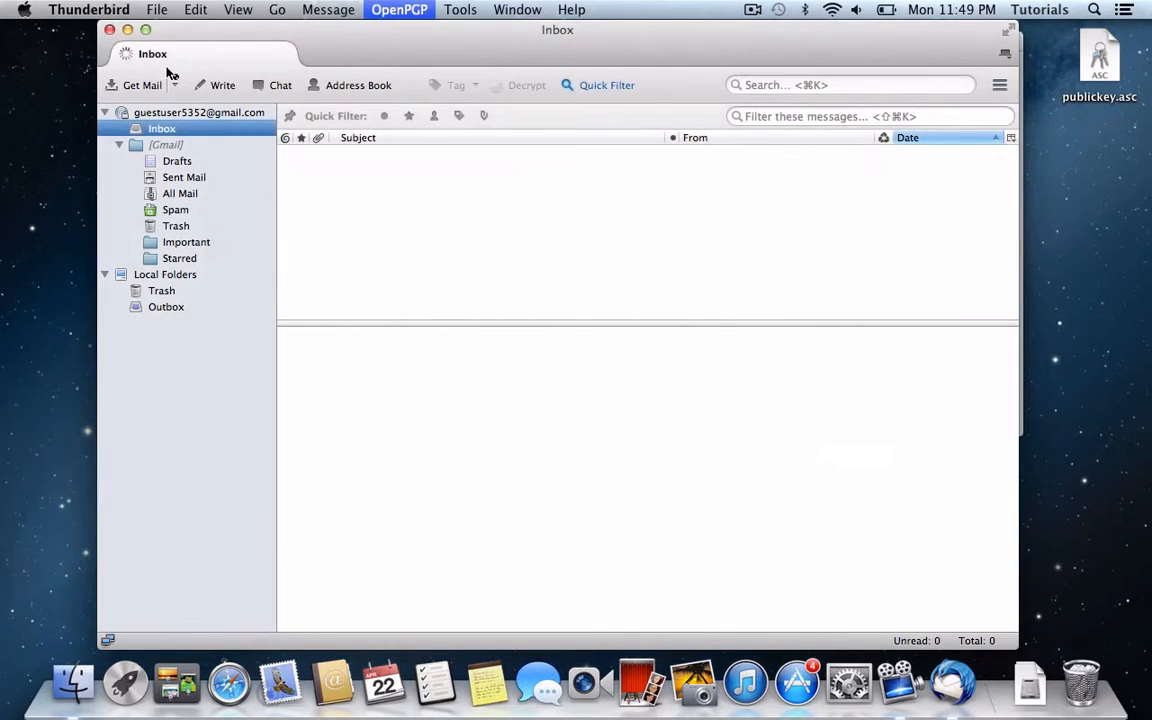
Step: Write the Hotmail contact a message with subject and body 'test' and send it
click(220, 86)
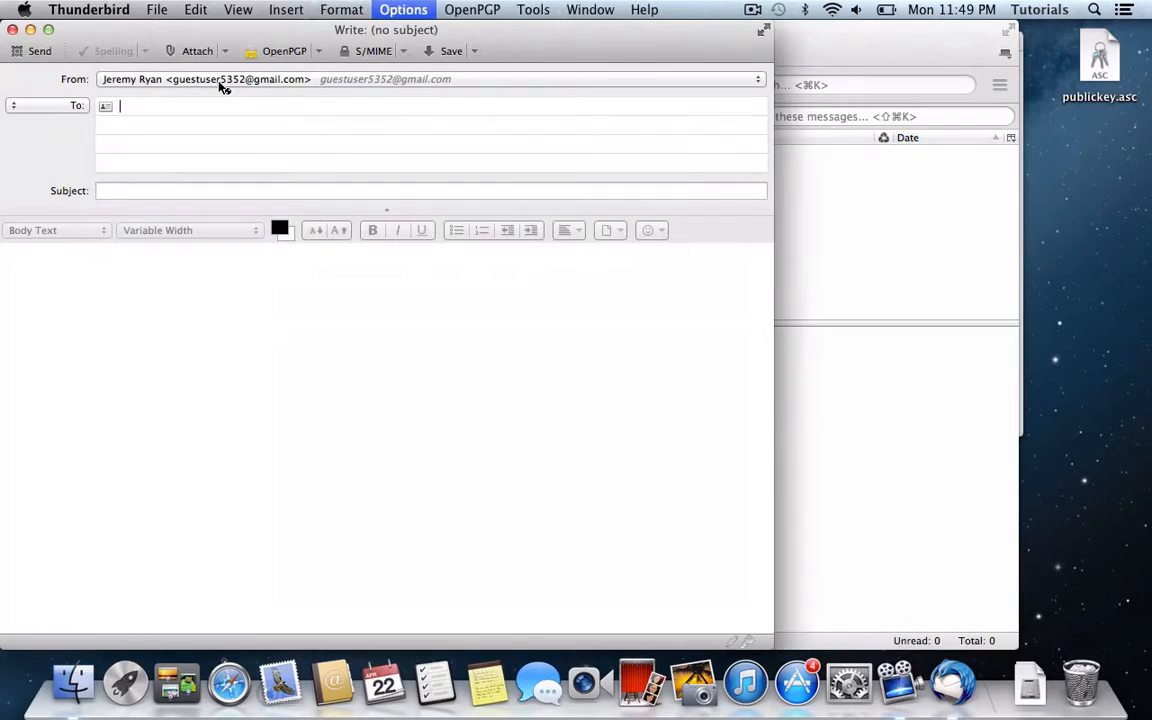
text(guest)
key(Return)
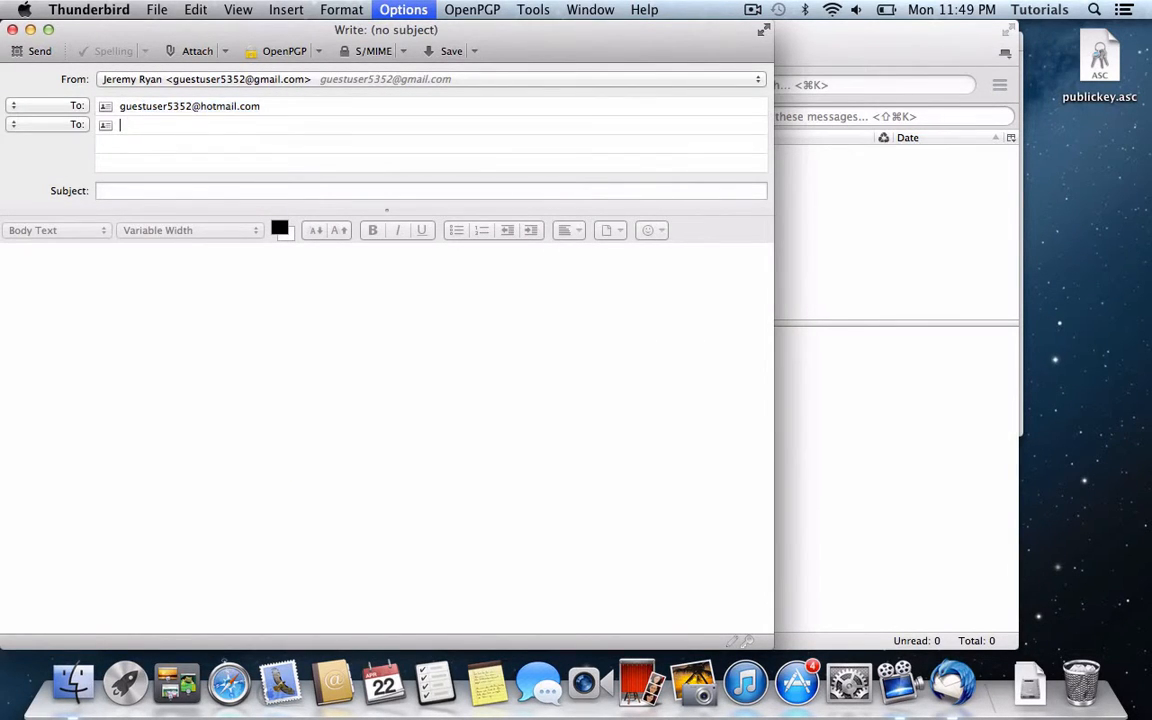
key(Tab)
text(test)
key(Tab)
text(t)
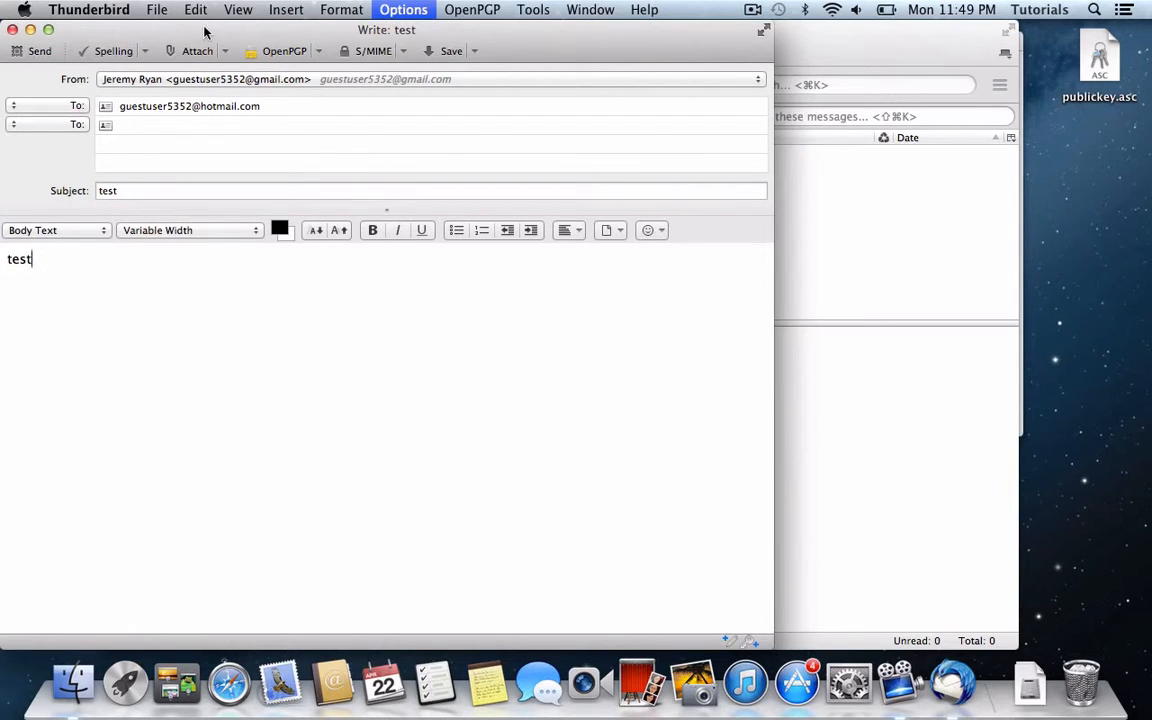
click(35, 51)
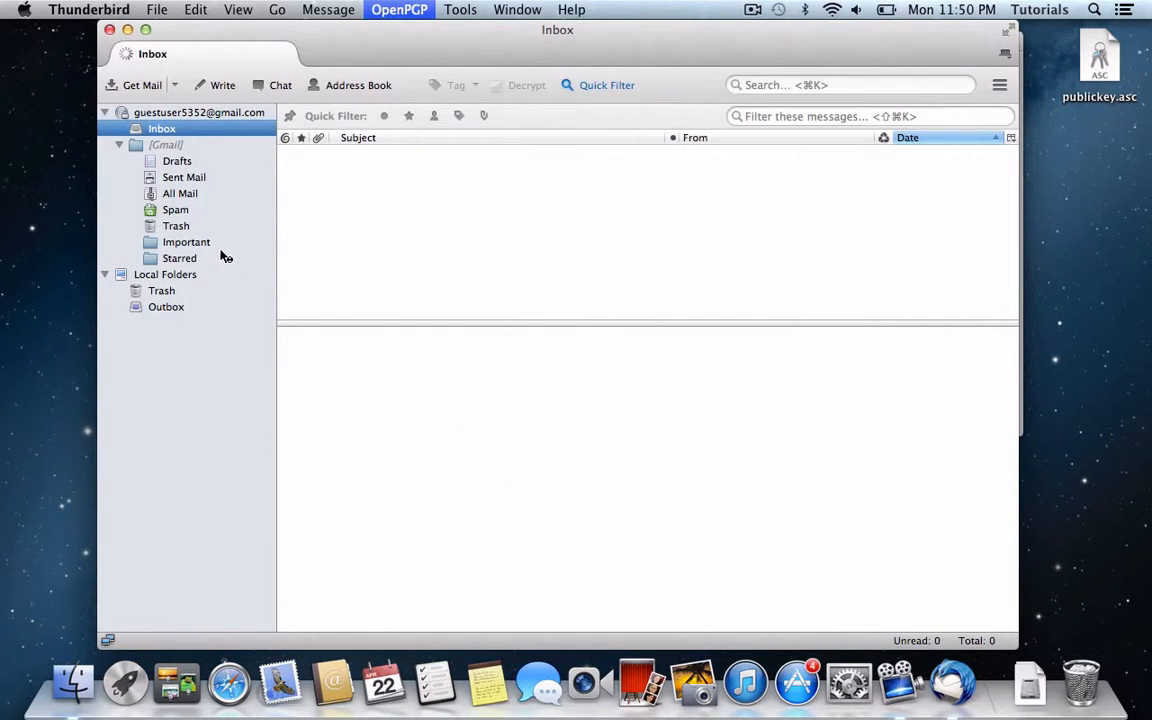
click(186, 178)
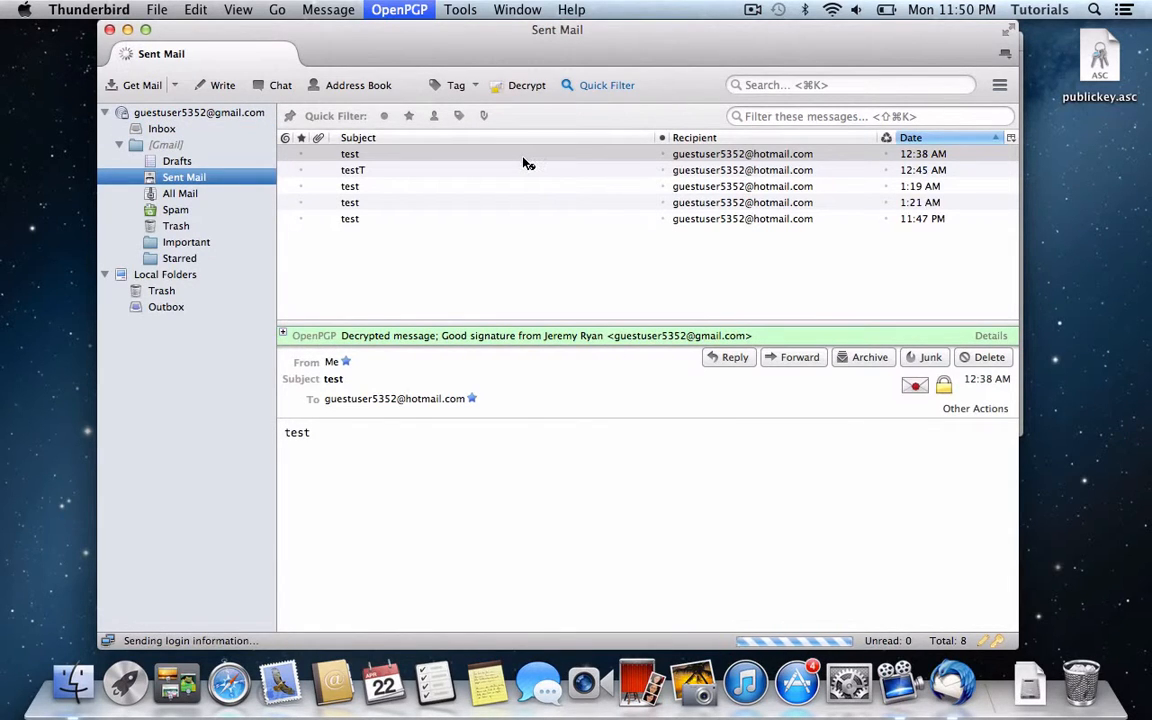
click(497, 251)
click(419, 220)
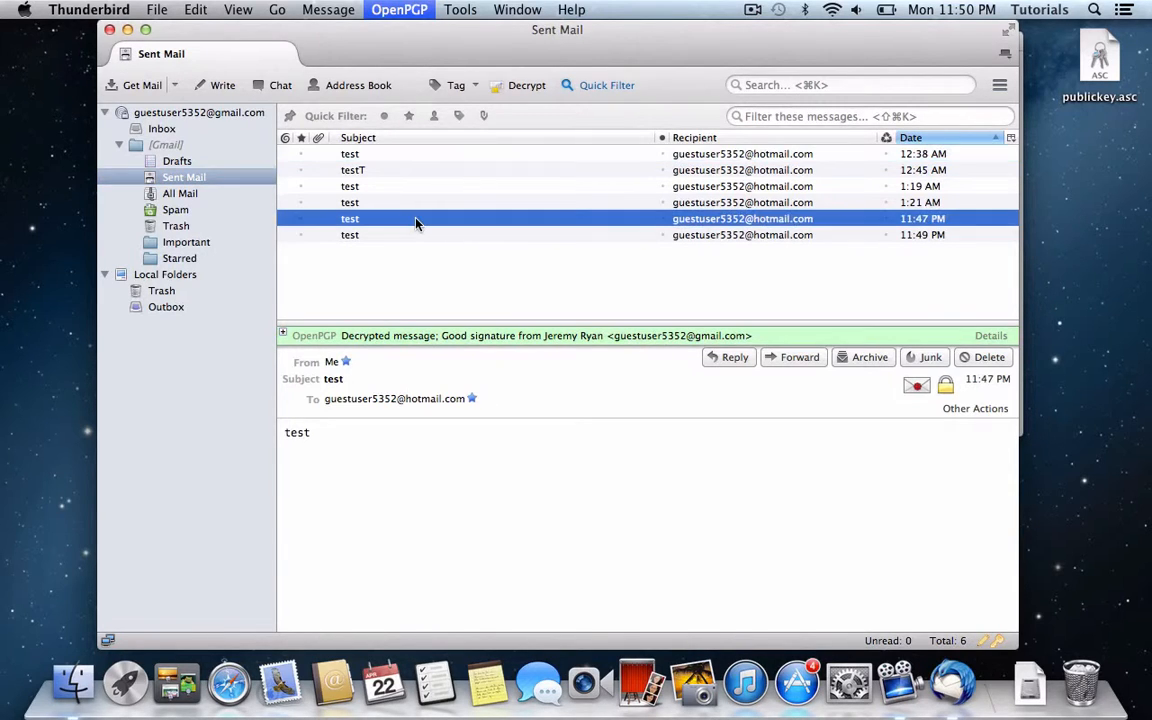
key(Down)
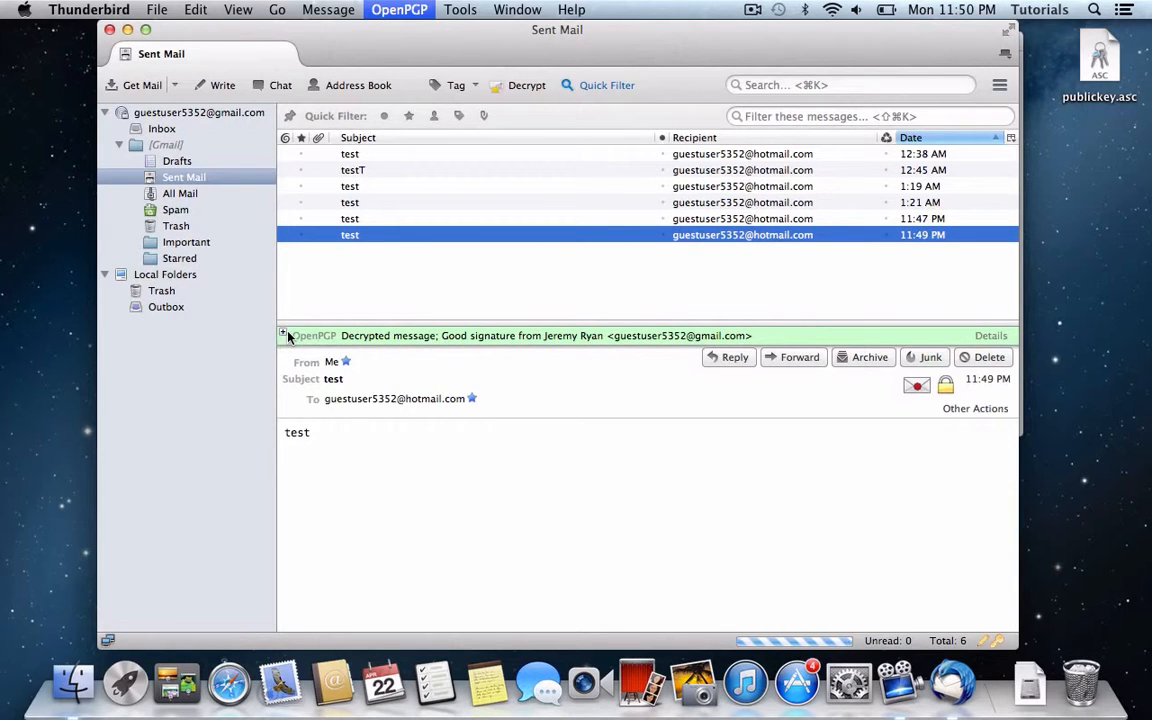
click(282, 335)
click(282, 336)
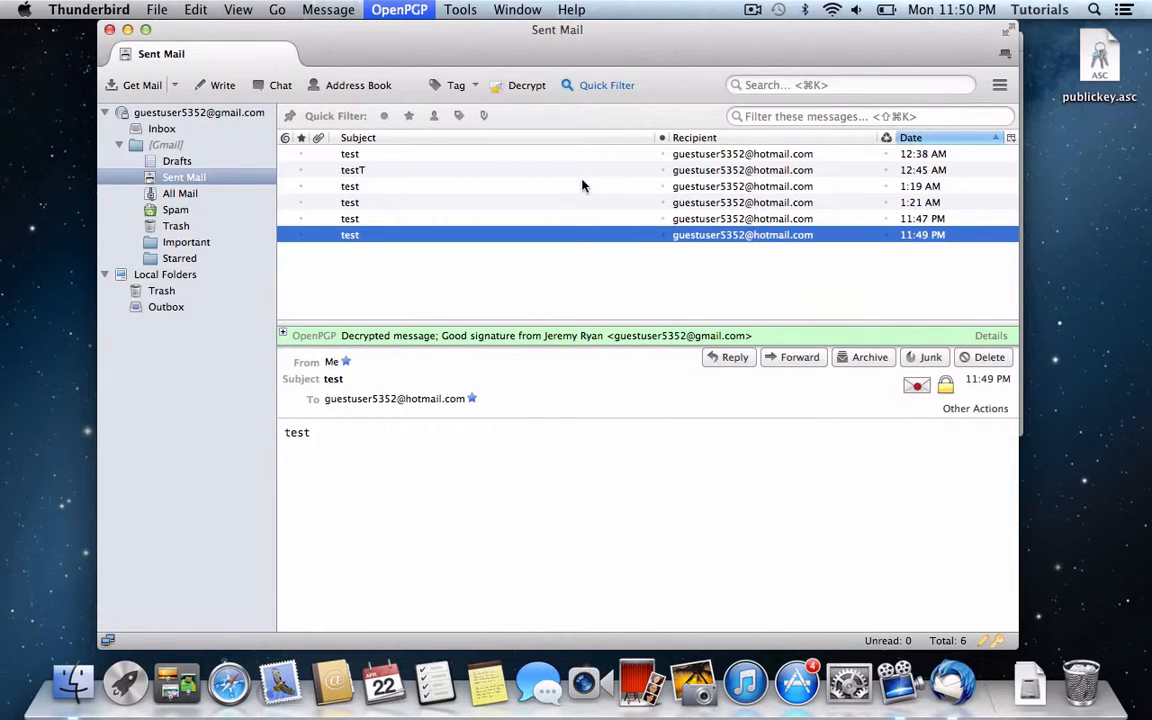
click(160, 129)
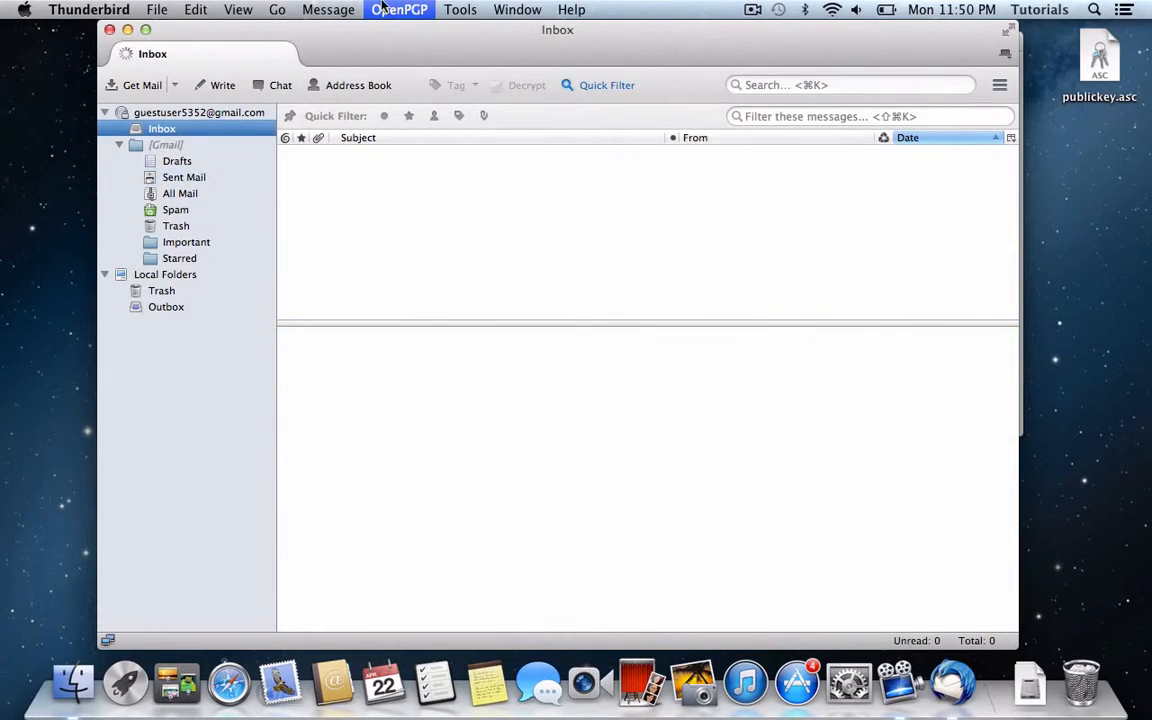
Step: Look over the per-recipient rules, close the editor, and start a blank new message
click(390, 9)
click(476, 185)
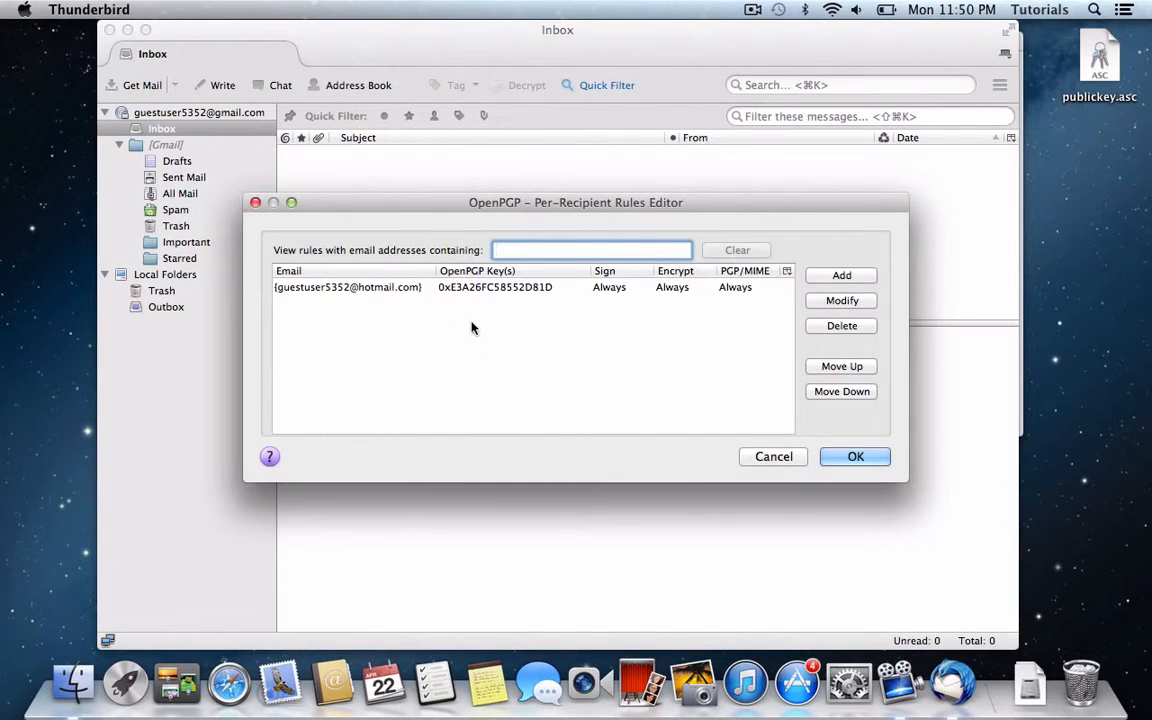
click(852, 457)
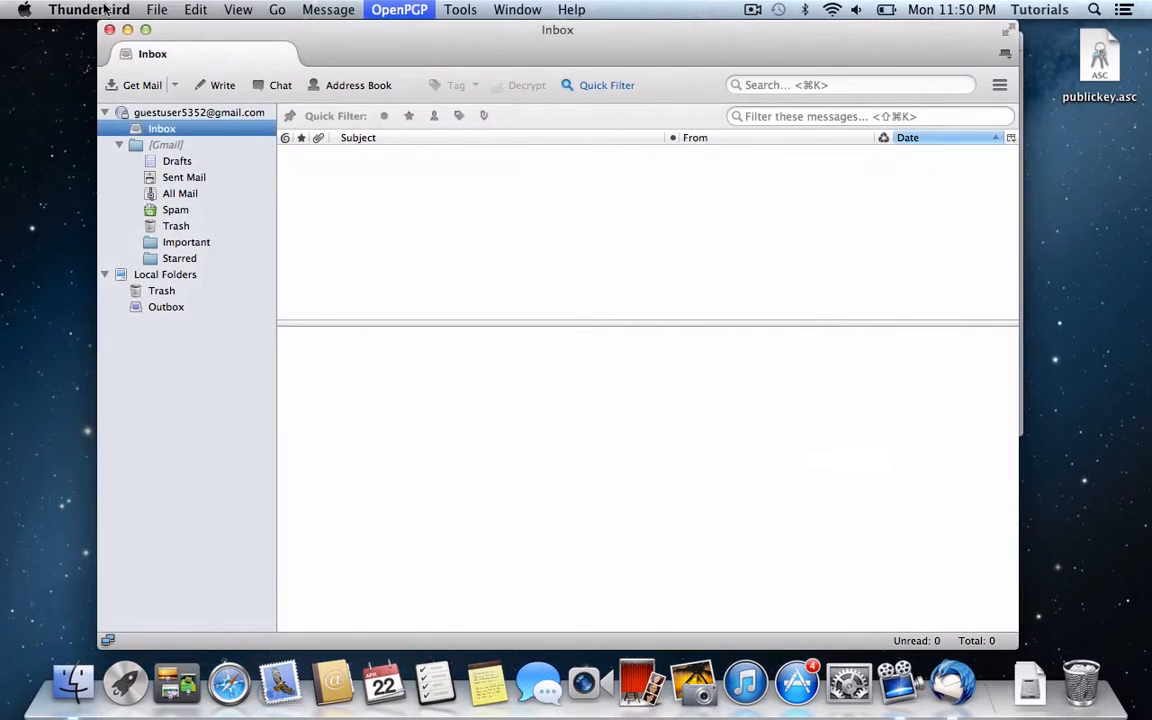
click(223, 86)
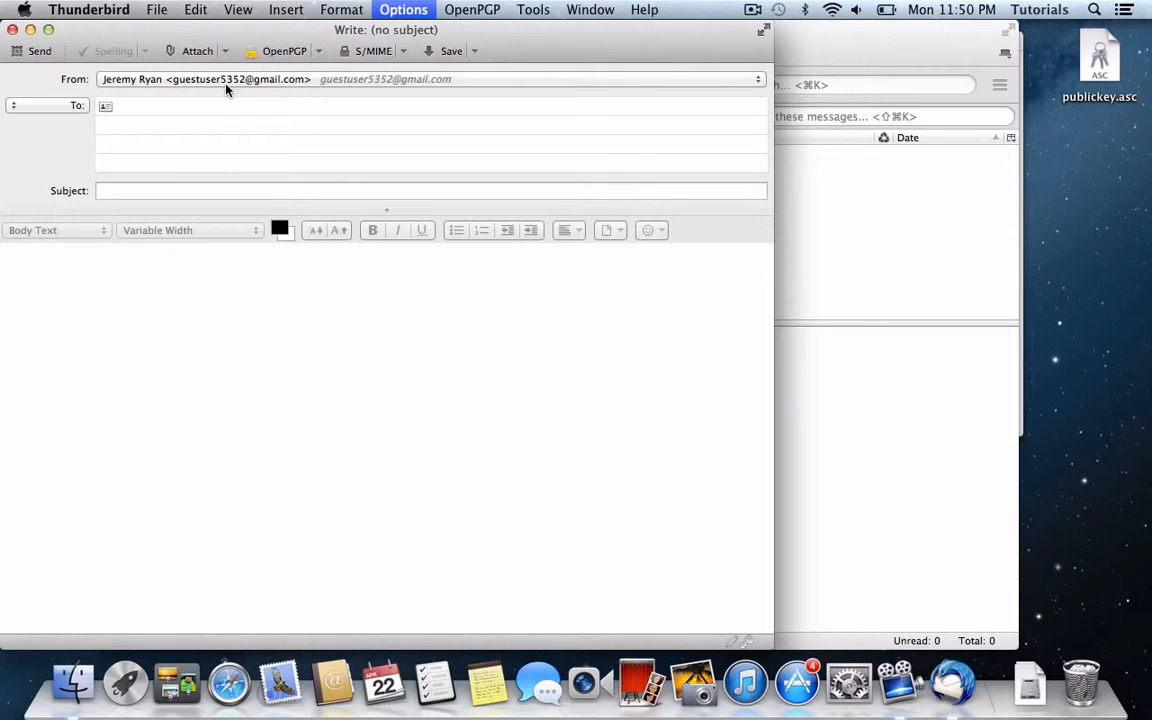
Step: Address the message to the Google help address with subject 'test', then move into the body
key(Tab)
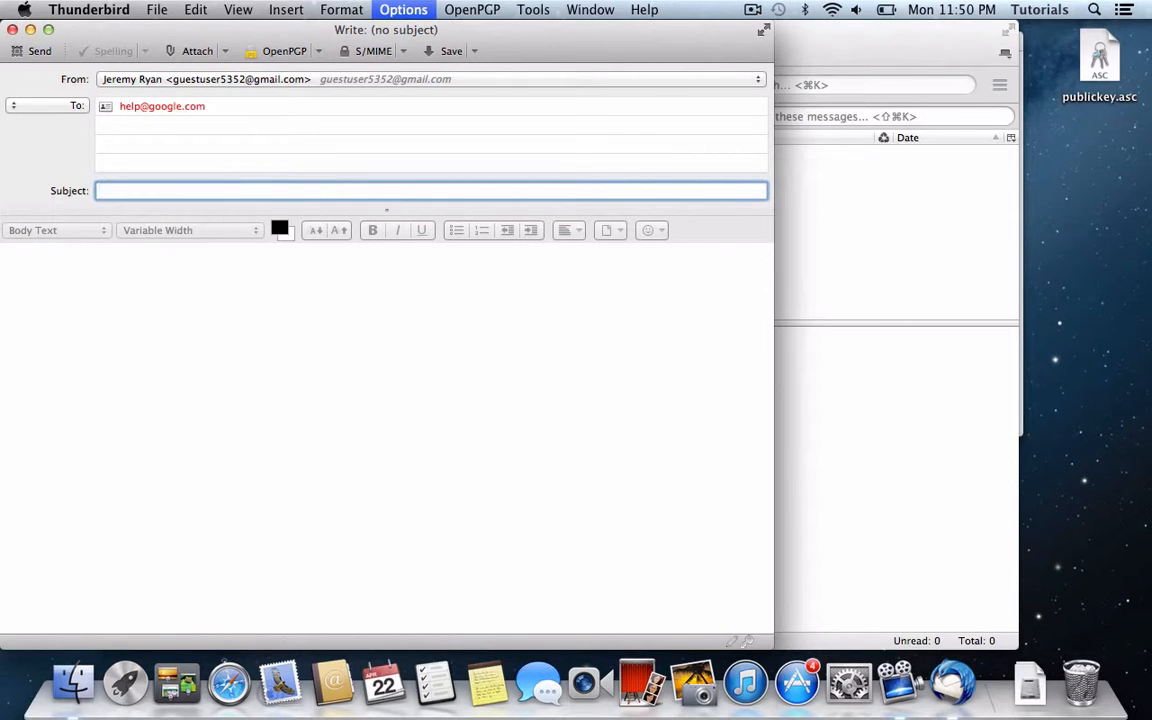
text(test)
key(Tab)
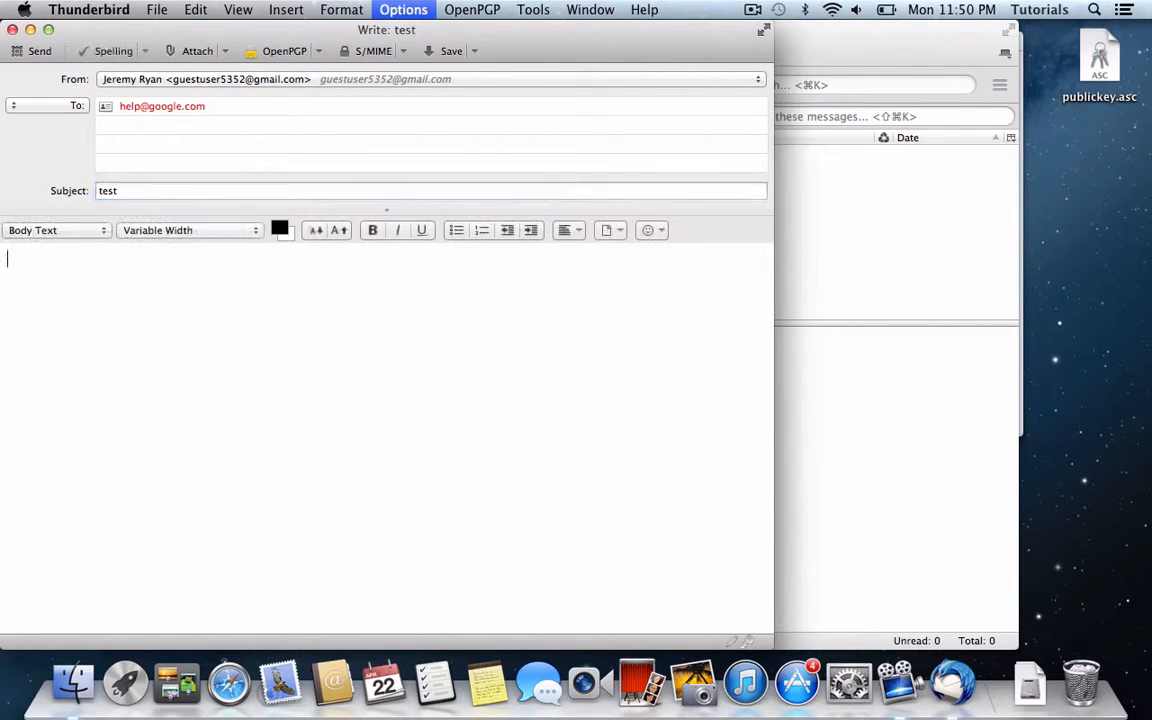